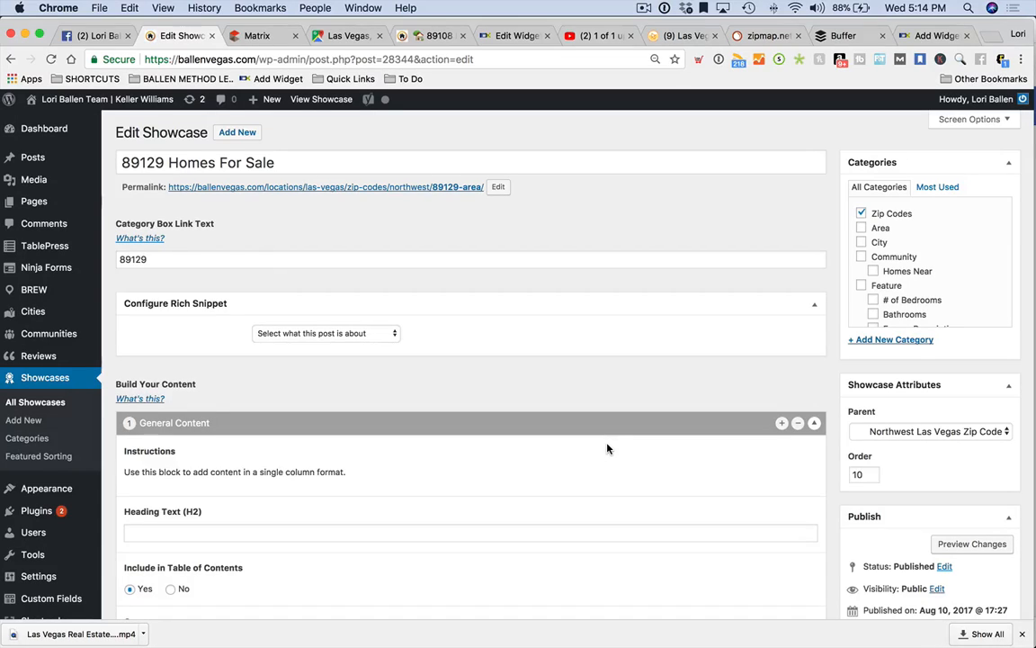
Preview the 89129 Homes For Sale showcase and review its intro, home listings, neighborhoods, real estate market table and contact form.
scroll(743, 303, down, 5)
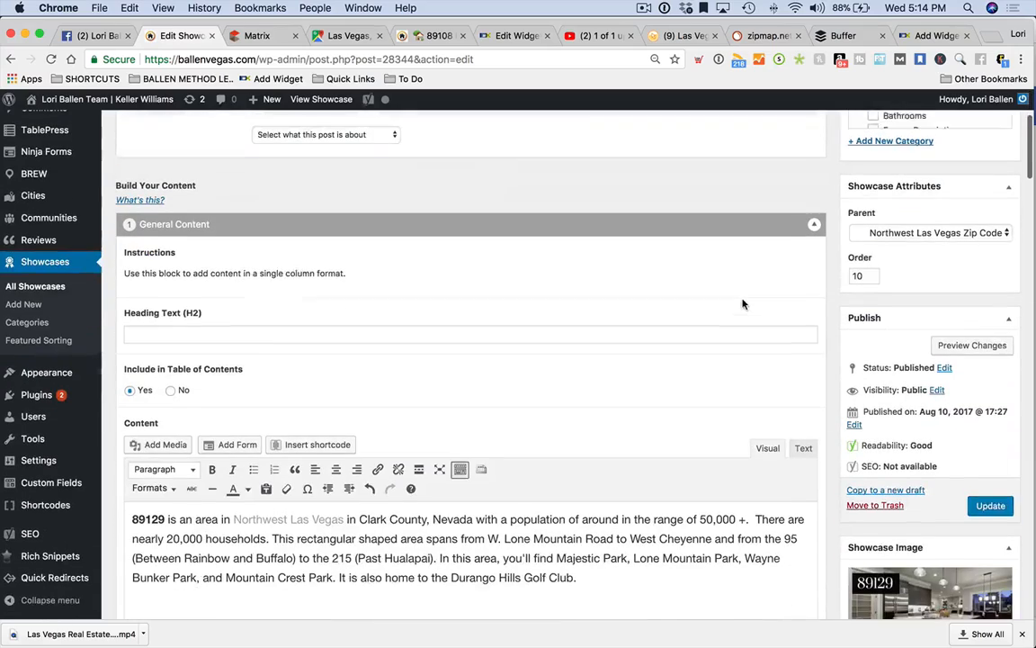
click(982, 330)
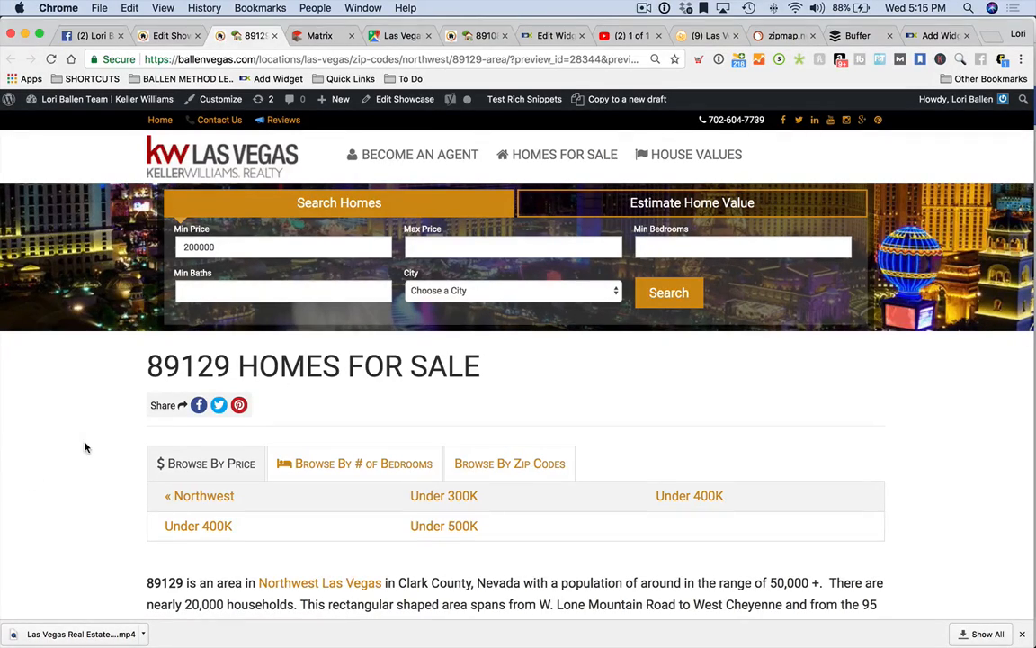
scroll(83, 444, down, 2)
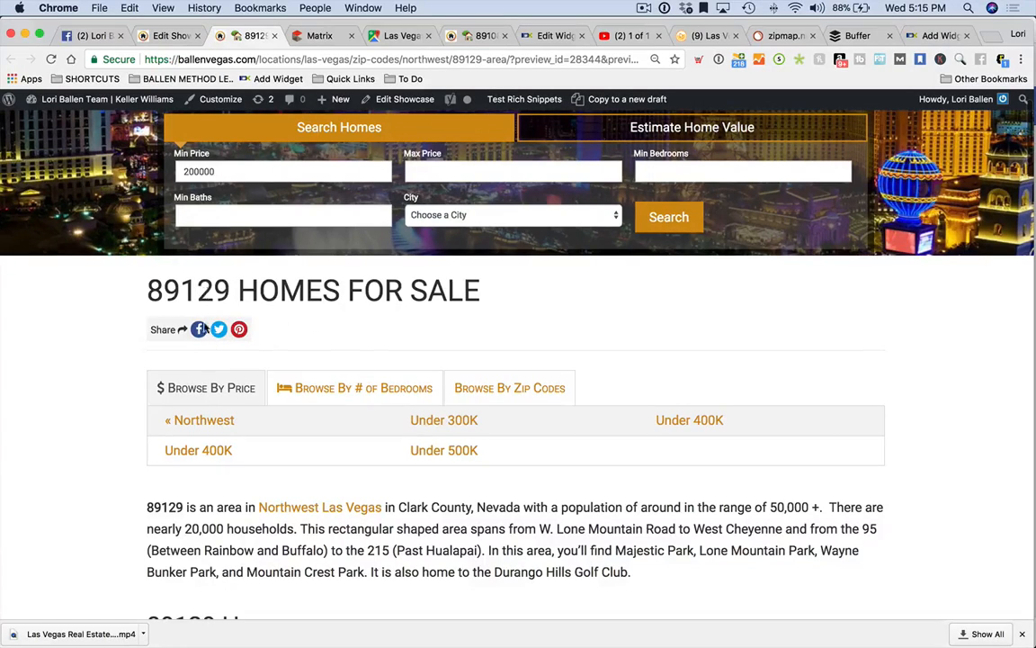
scroll(365, 355, down, 5)
scroll(364, 355, down, 2)
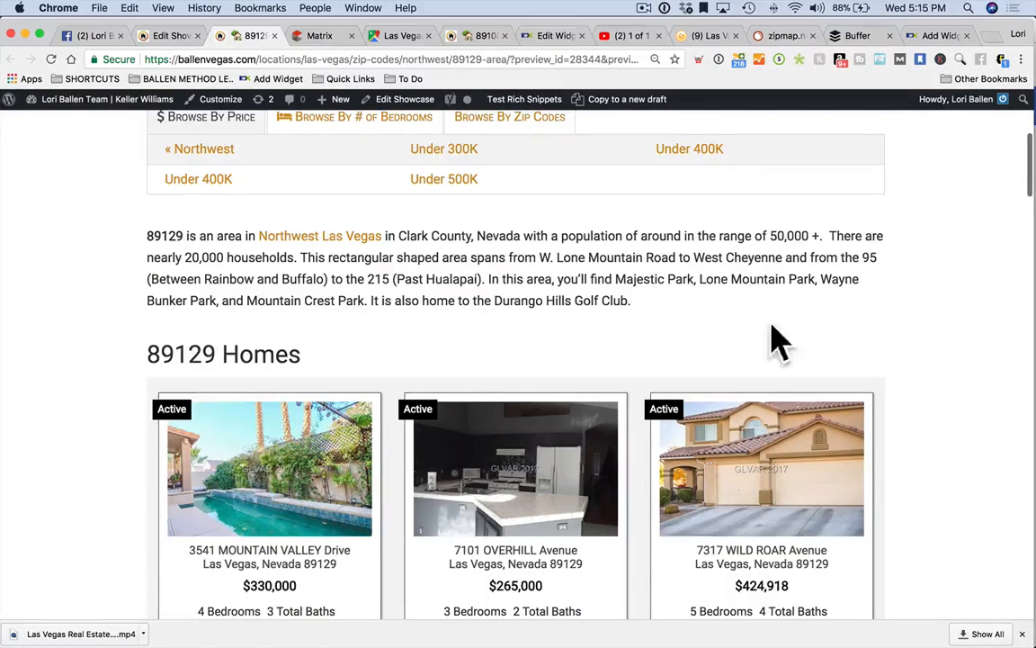
scroll(680, 301, down, 15)
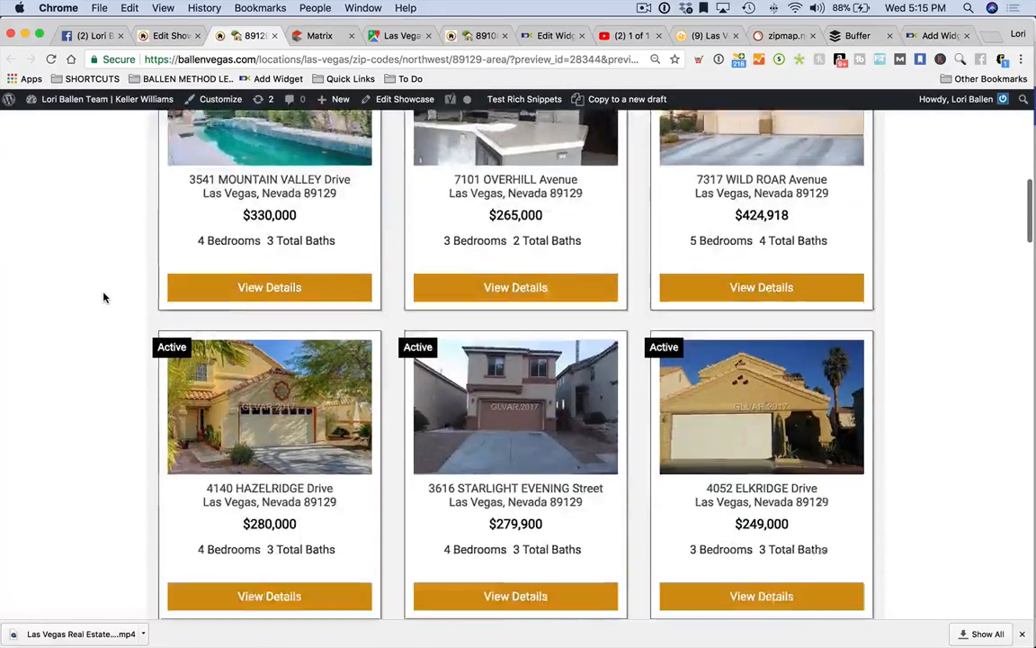
scroll(103, 296, down, 20)
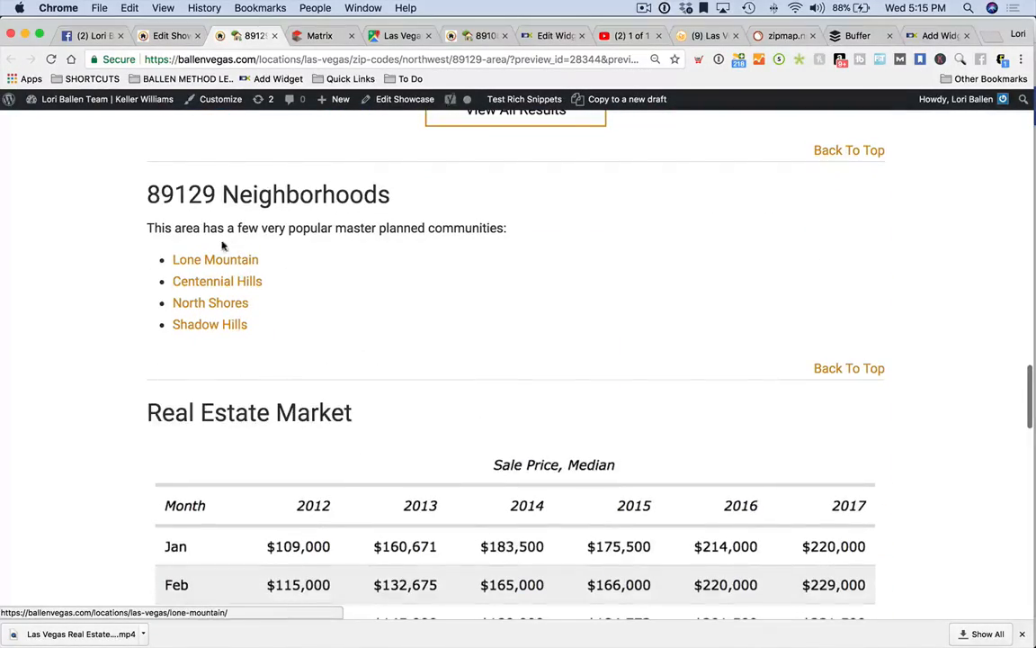
scroll(257, 374, down, 7)
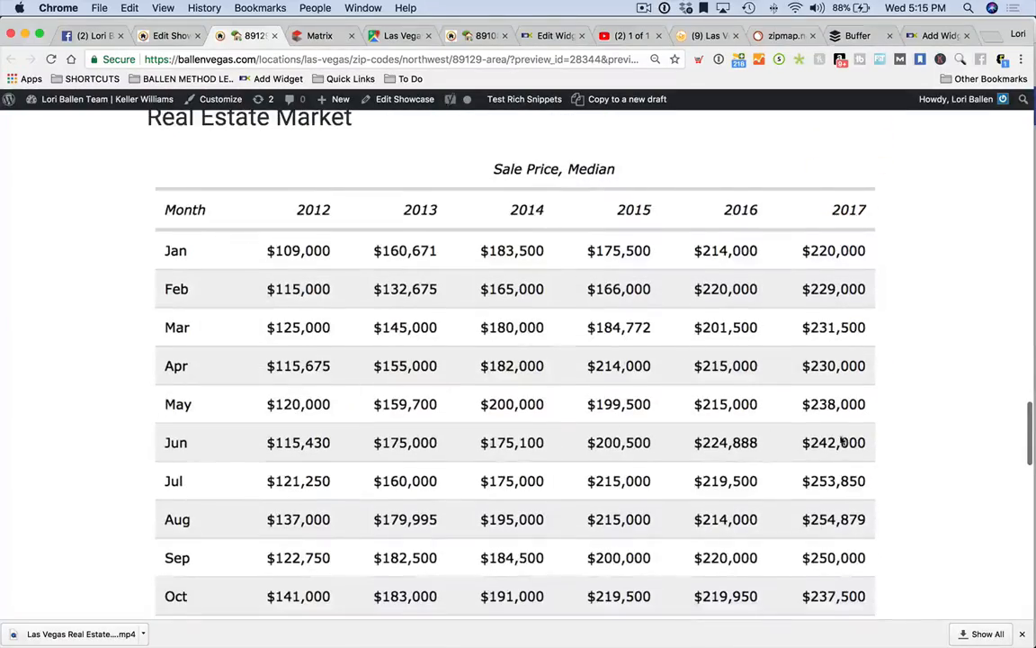
scroll(670, 392, down, 15)
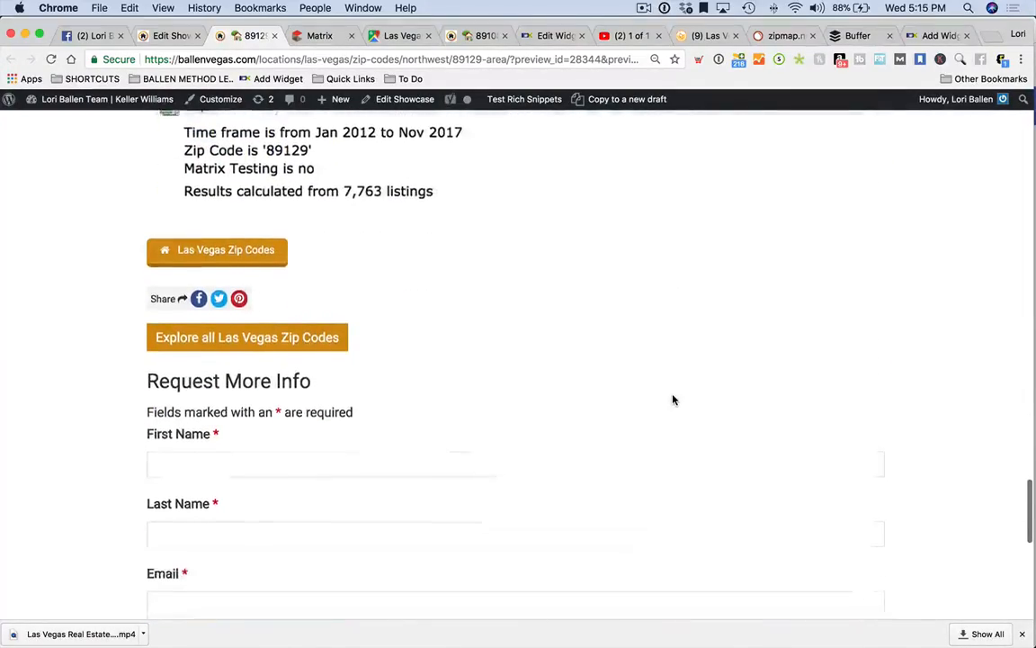
scroll(675, 397, down, 5)
scroll(675, 396, up, 20)
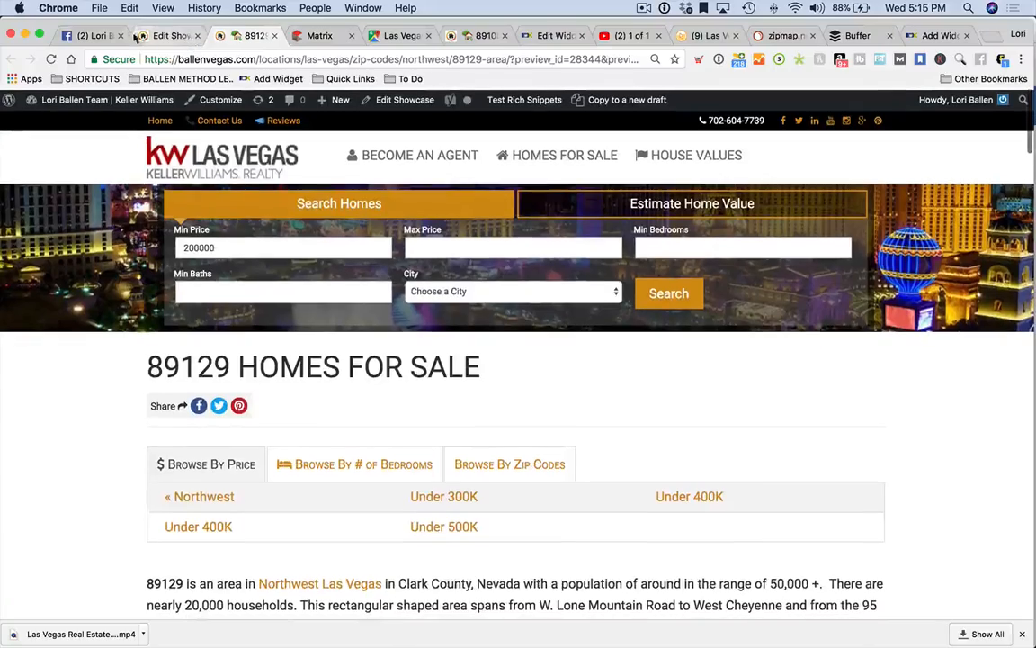
Return to the showcase editor and examine its content blocks and the widget code of the 89129 Homes listings block.
click(135, 36)
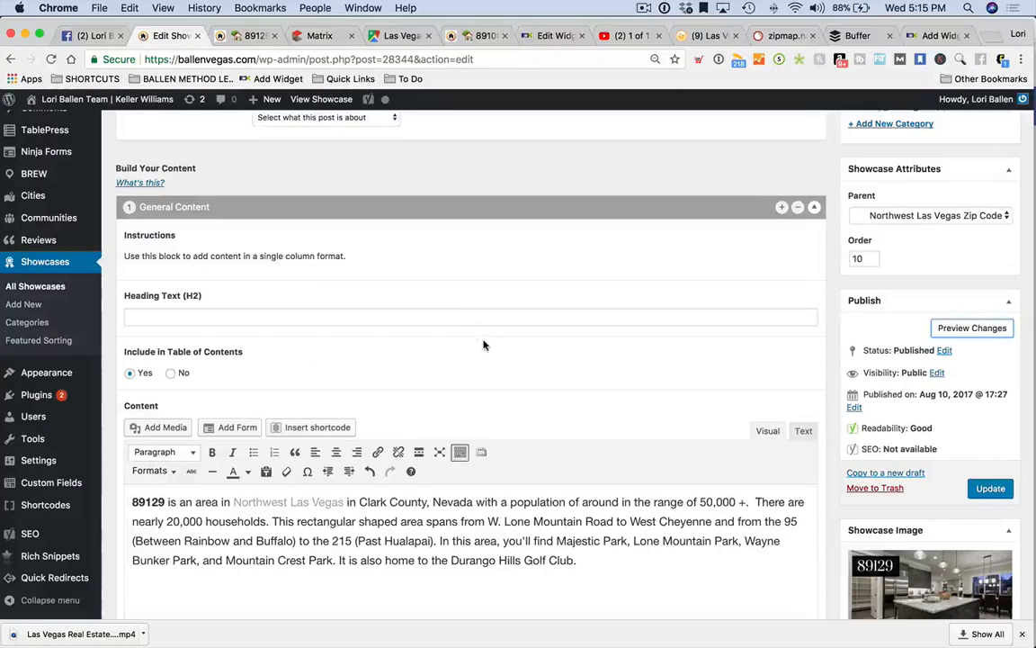
scroll(481, 337, down, 10)
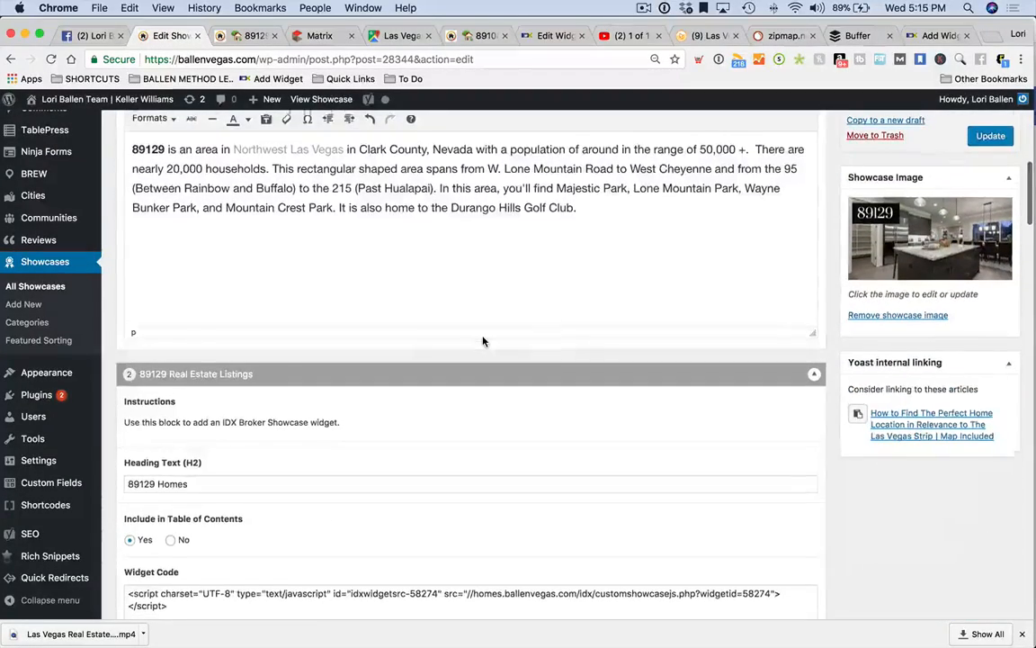
scroll(479, 341, down, 8)
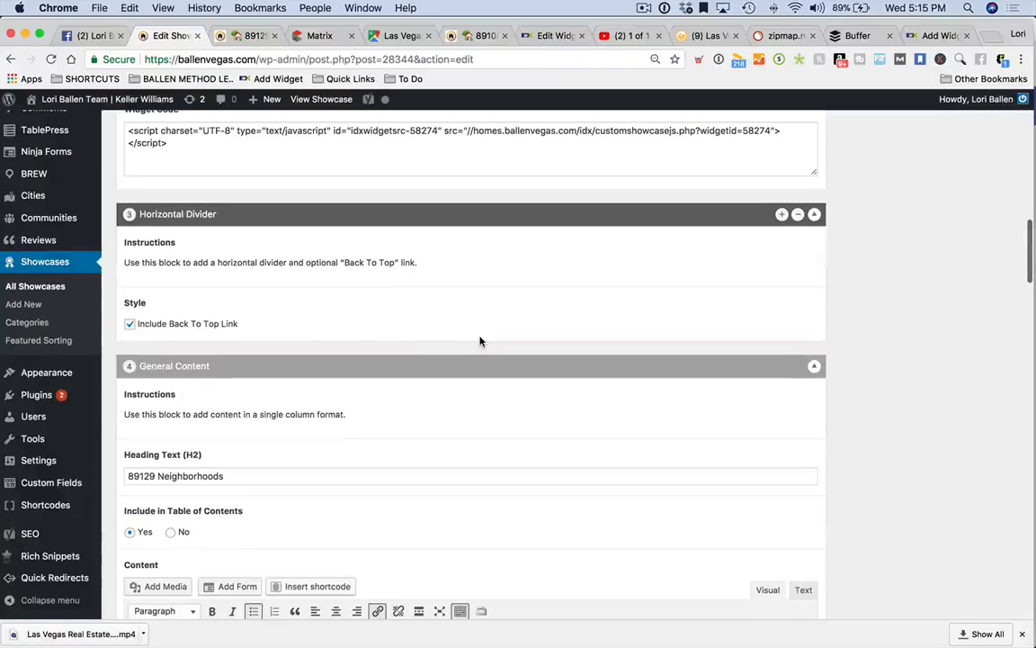
scroll(436, 341, up, 3)
drag(204, 250, 104, 239)
scroll(289, 256, down, 2)
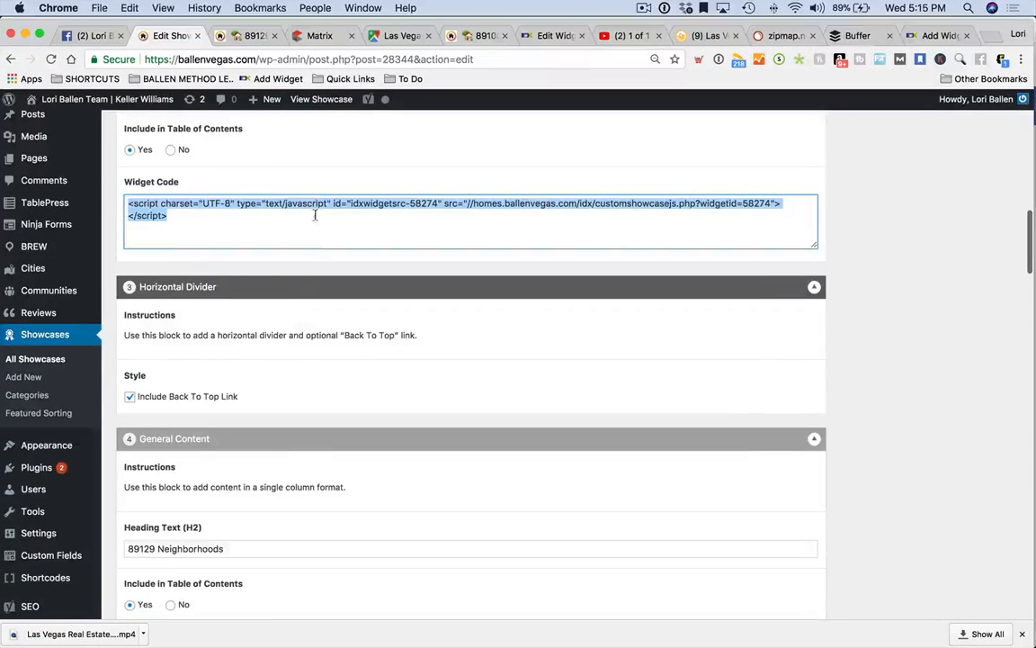
click(227, 231)
drag(226, 231, 122, 209)
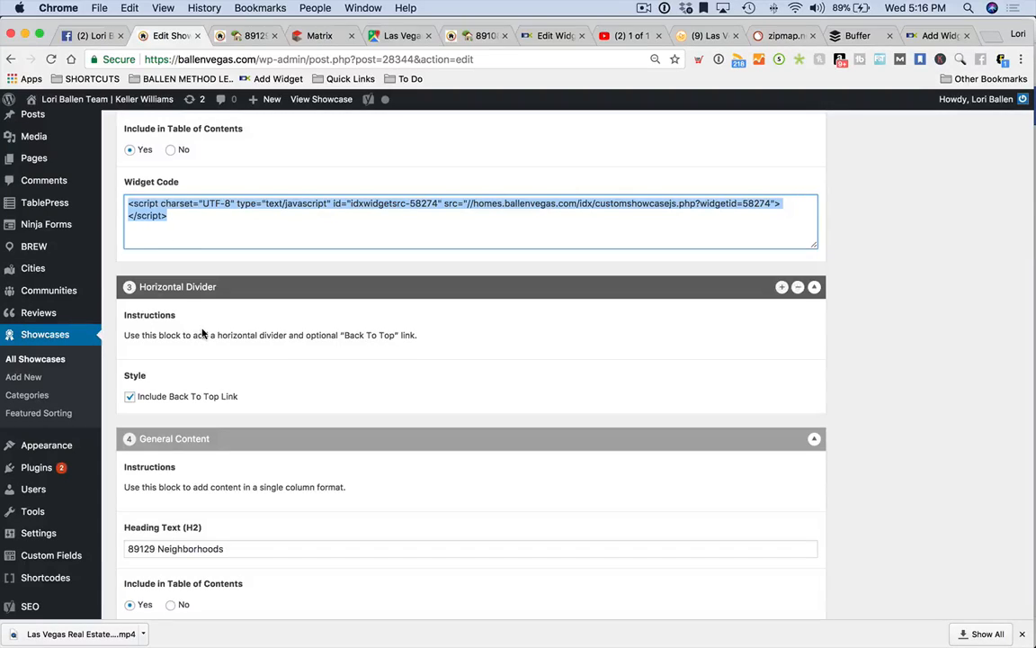
Insert a General Content - Three Columns block above the Horizontal Divider following the listings and set its heading to "Schools".
scroll(286, 463, down, 1)
scroll(292, 432, up, 3)
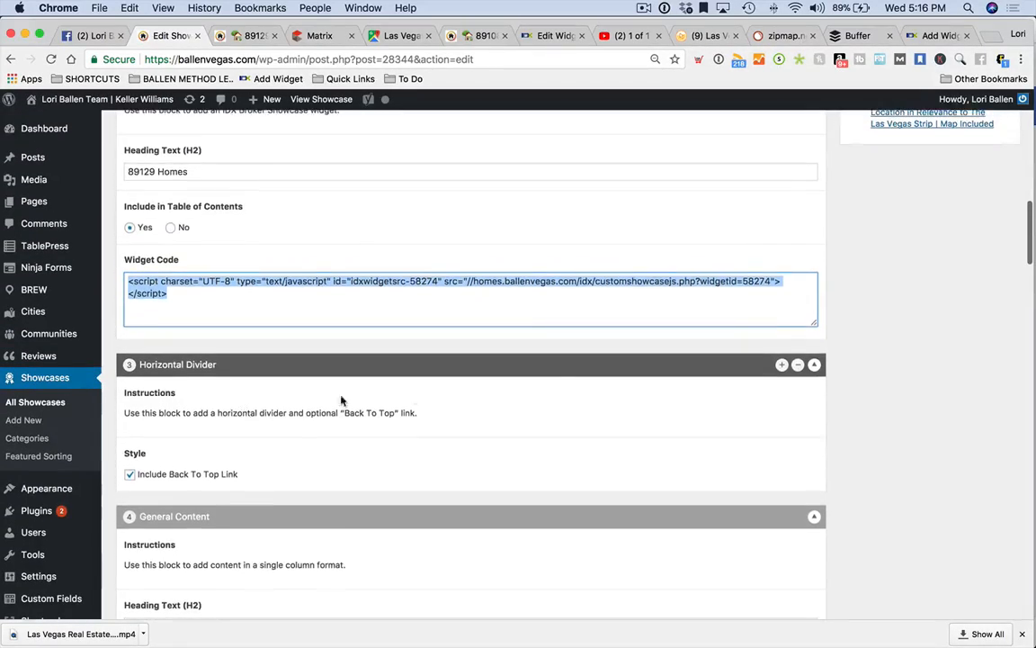
click(779, 365)
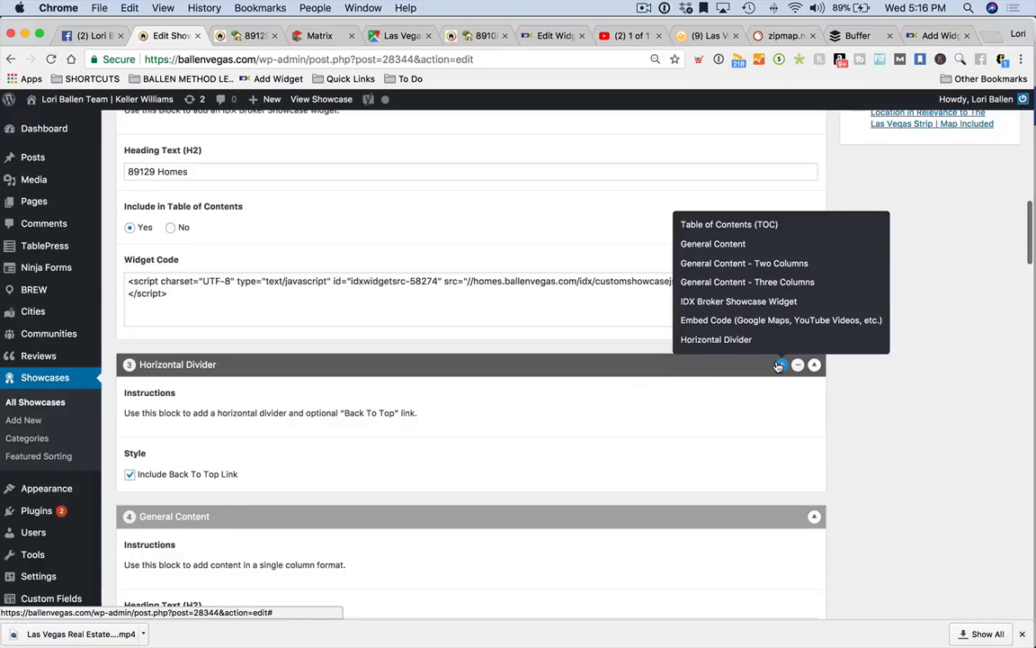
click(782, 282)
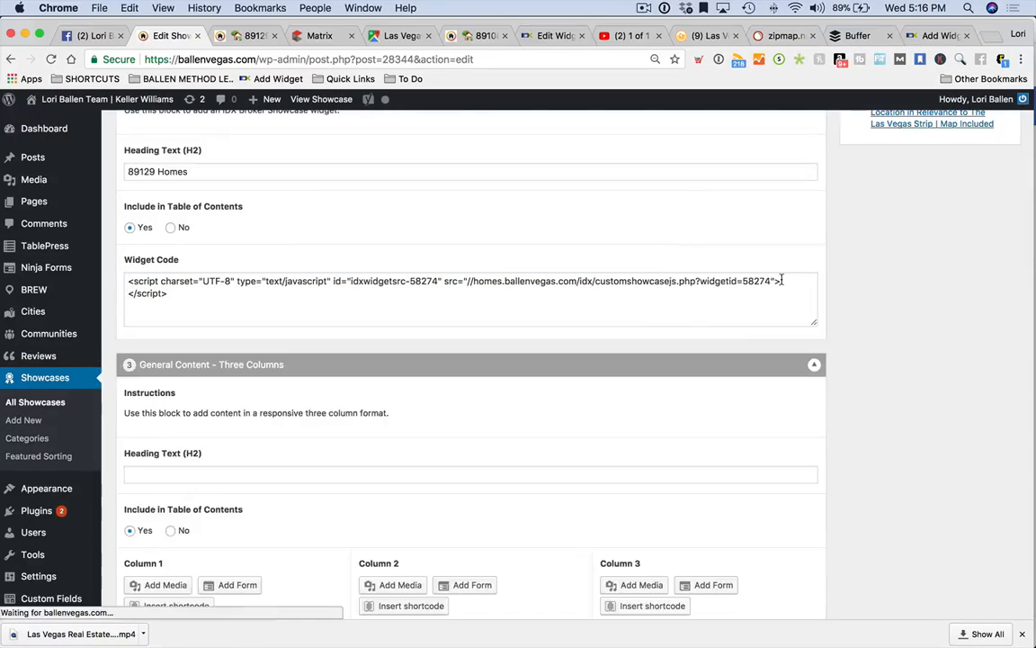
scroll(781, 281, down, 5)
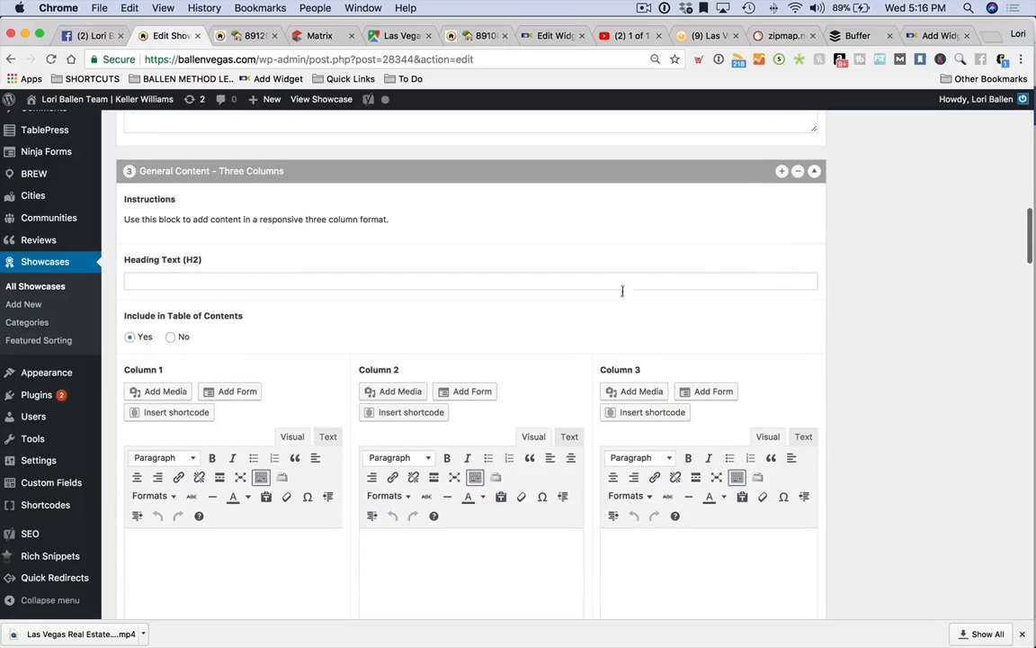
click(182, 281)
text(Schools)
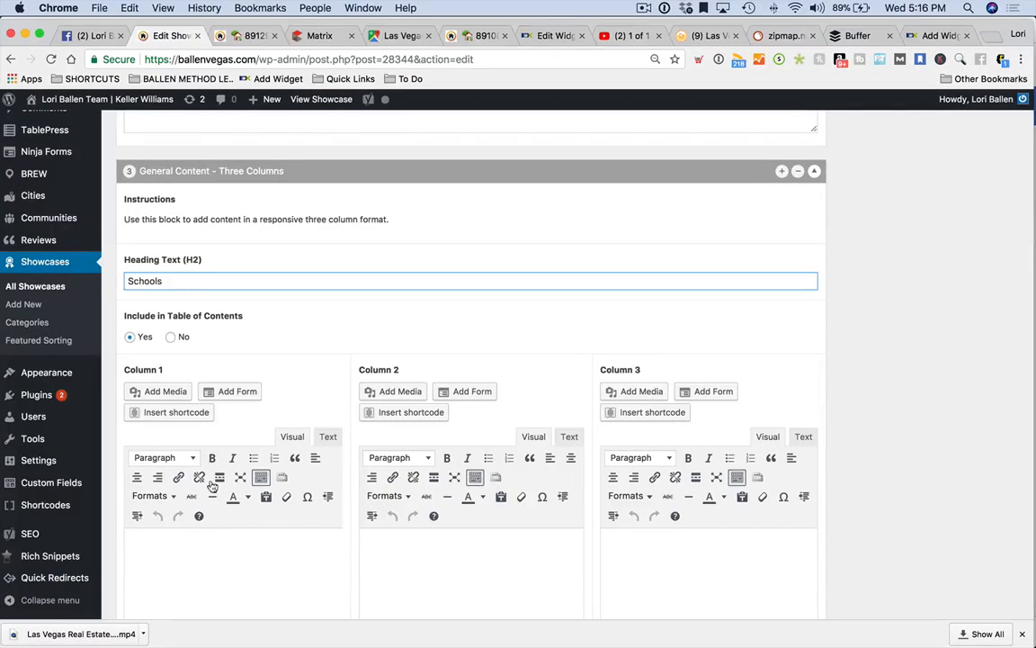
click(284, 438)
scroll(317, 439, down, 2)
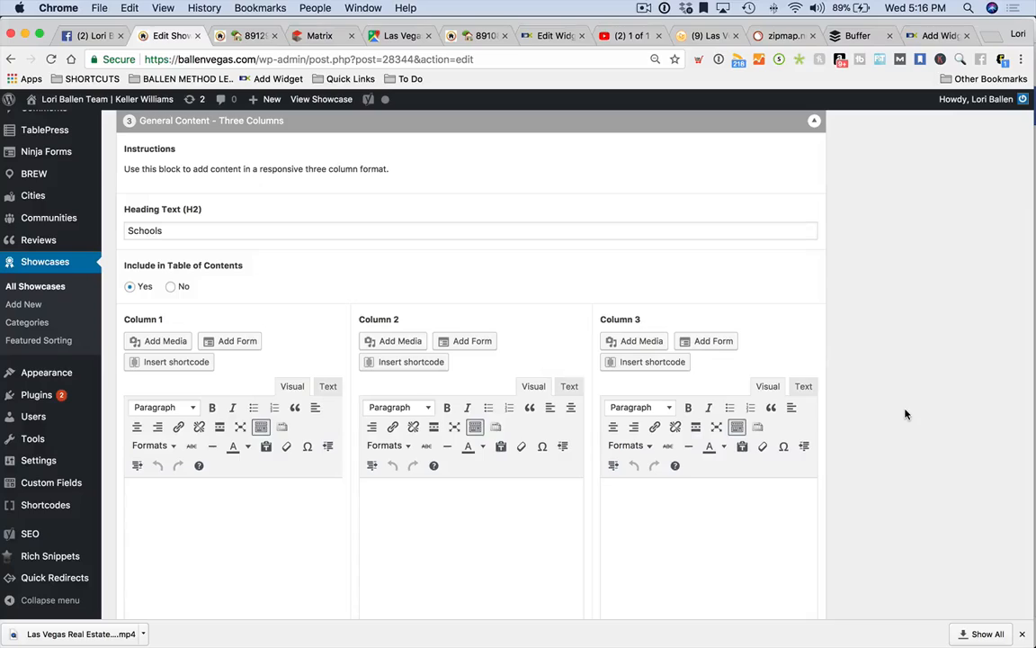
Place the 89108 homes page beside the showcase editor and examine the layout of its three-column Schools section.
click(220, 35)
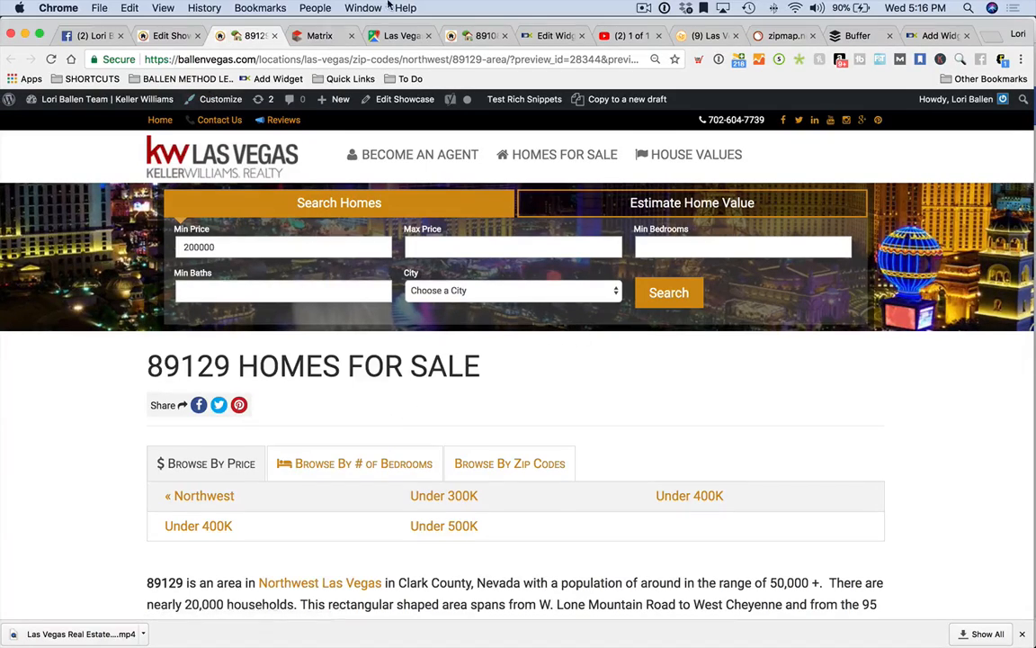
drag(463, 35, 238, 36)
click(240, 35)
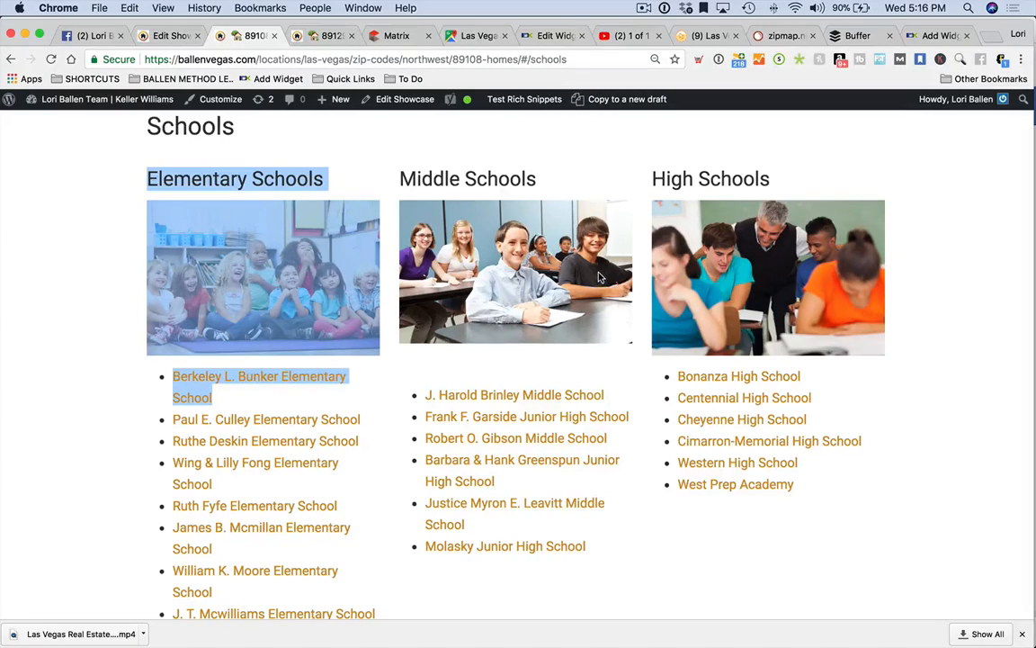
click(124, 234)
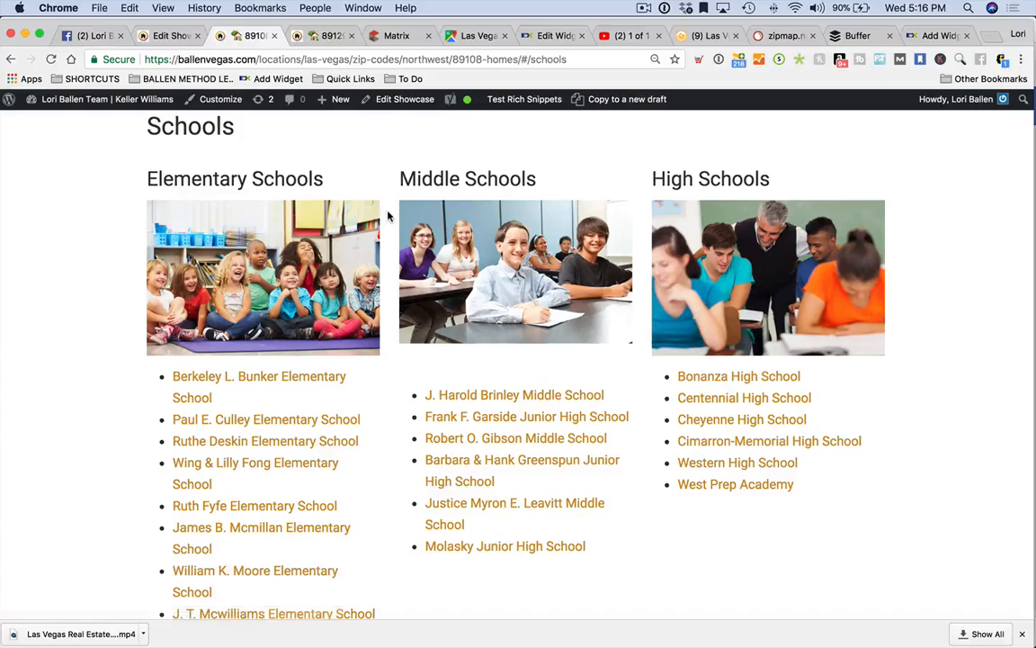
scroll(305, 343, down, 5)
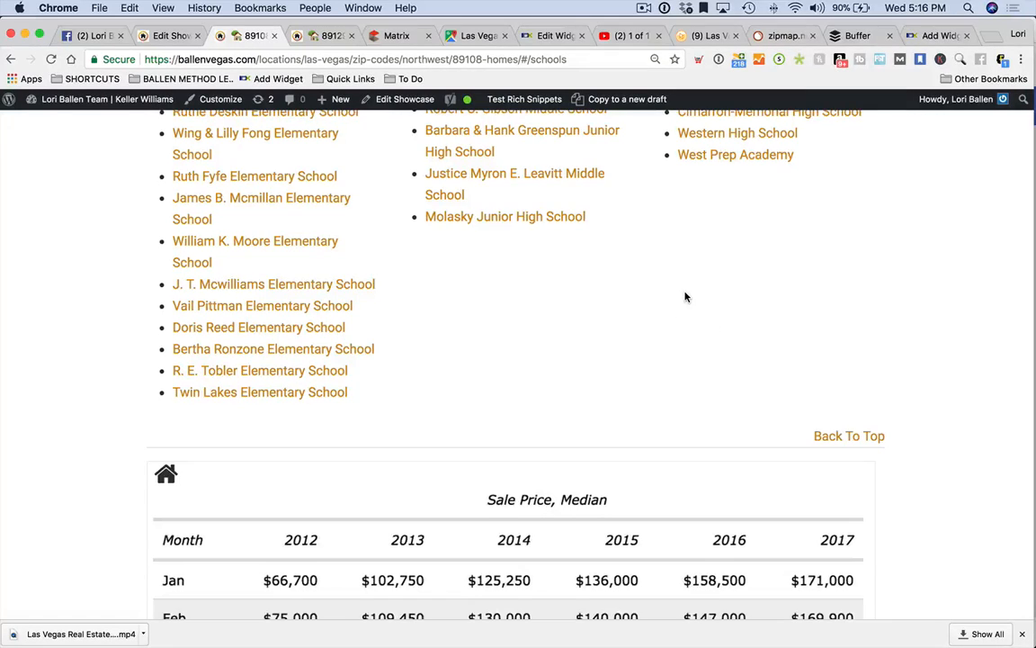
scroll(666, 297, up, 4)
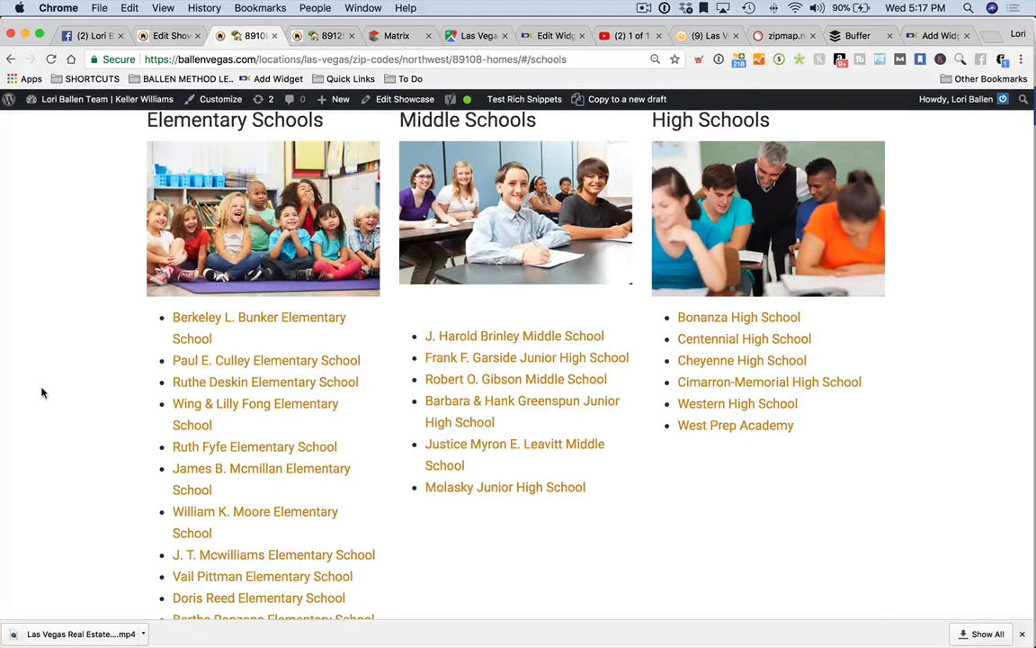
scroll(42, 388, up, 2)
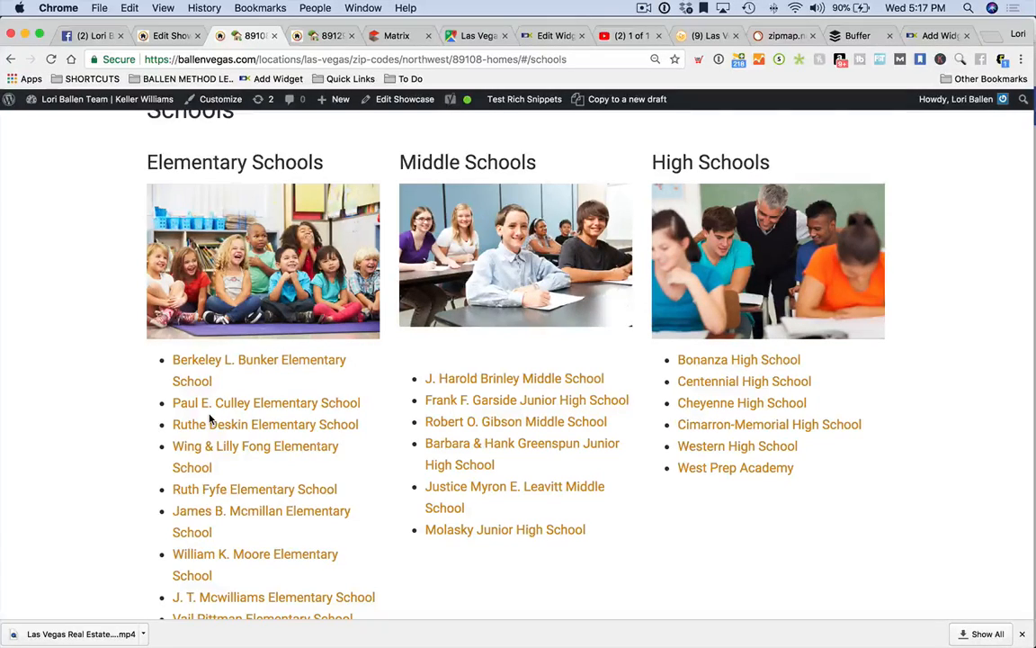
scroll(210, 421, up, 1)
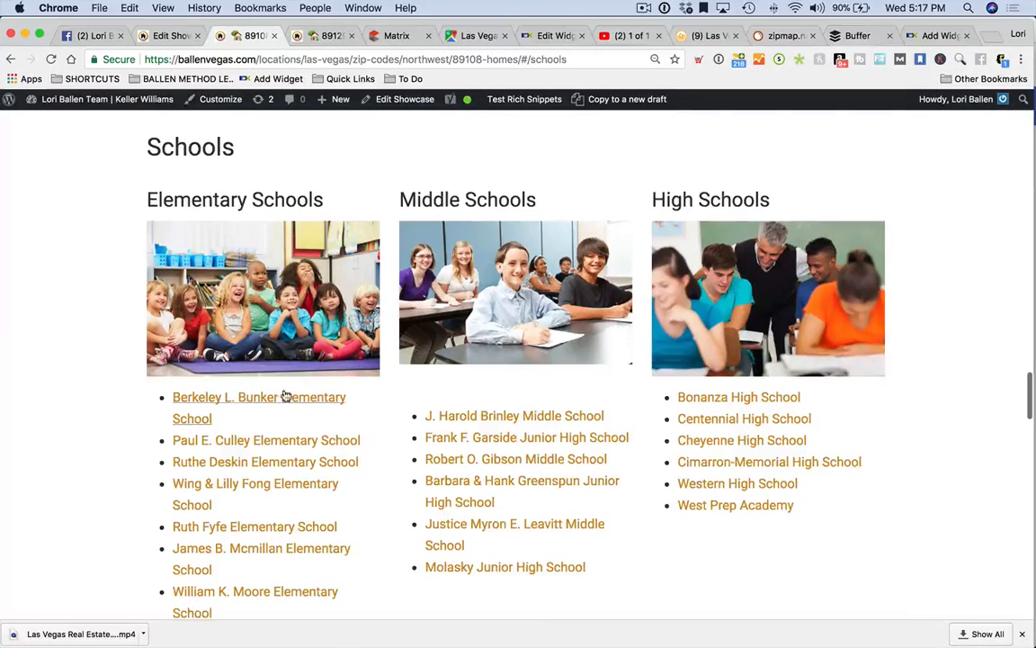
Copy the Elementary Schools heading, image and first school link from the 89108 page into Column 1 of the Schools block.
scroll(236, 419, up, 1)
scroll(233, 420, down, 1)
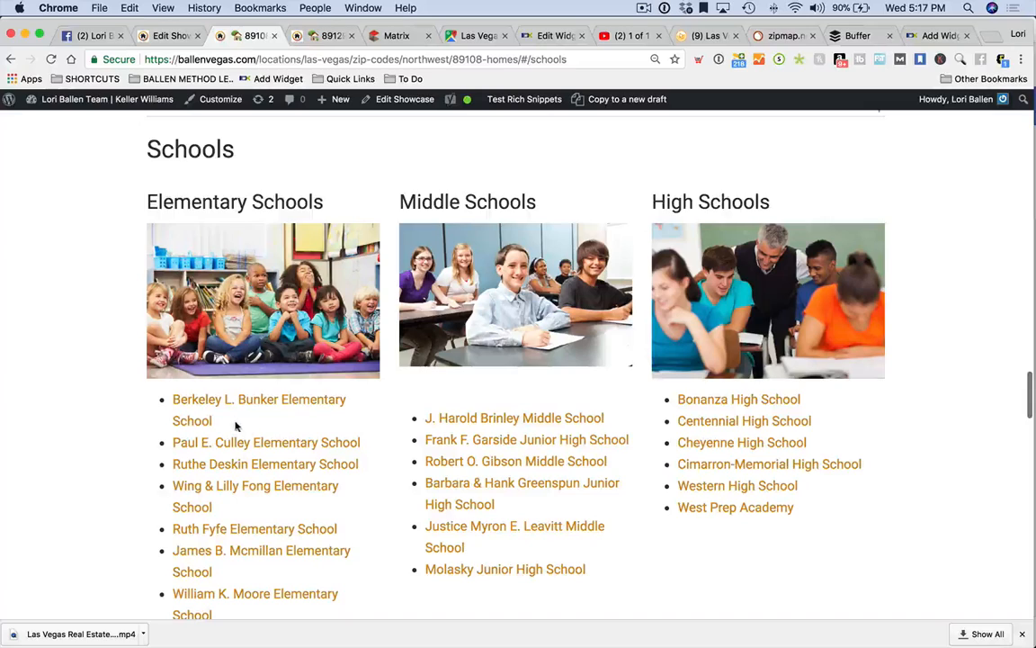
scroll(215, 423, up, 1)
drag(215, 423, 160, 406)
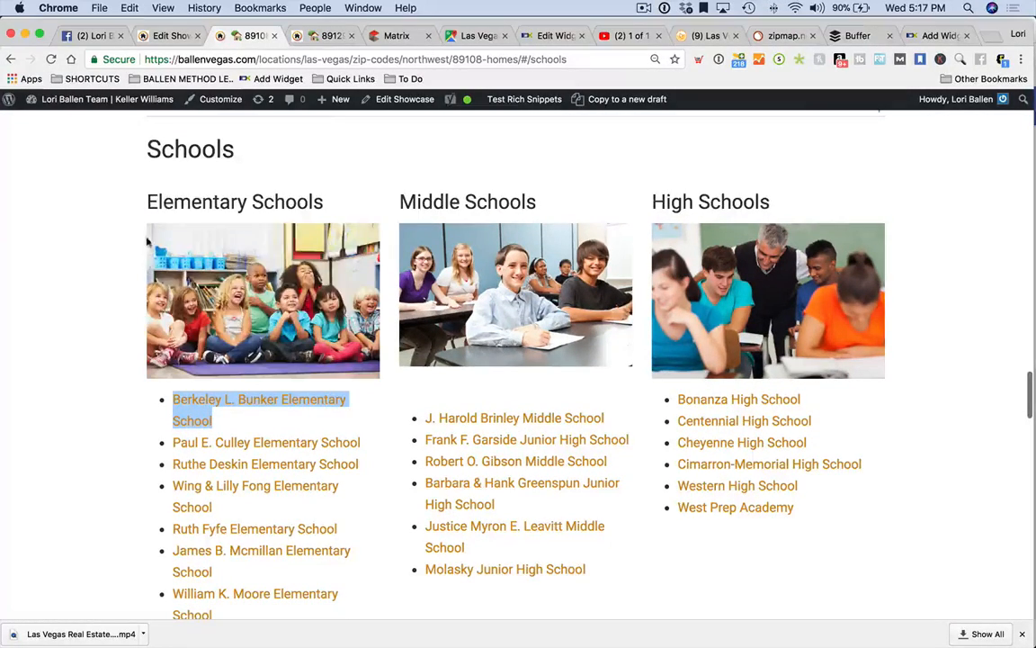
drag(147, 244, 147, 205)
scroll(149, 206, up, 1)
key(super+c)
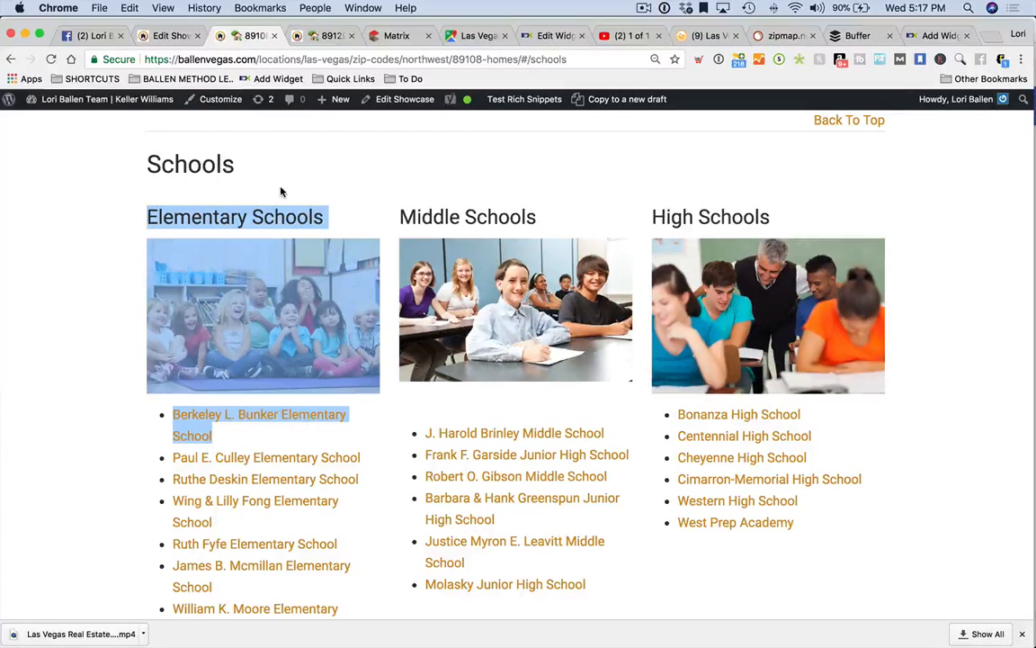
click(154, 36)
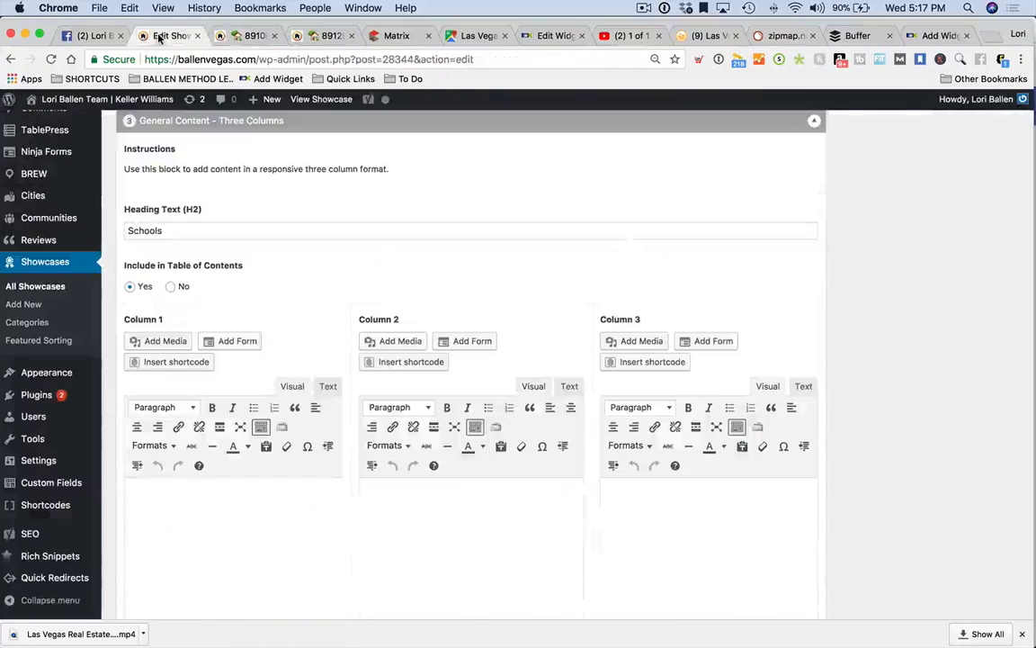
click(230, 523)
key(super+v)
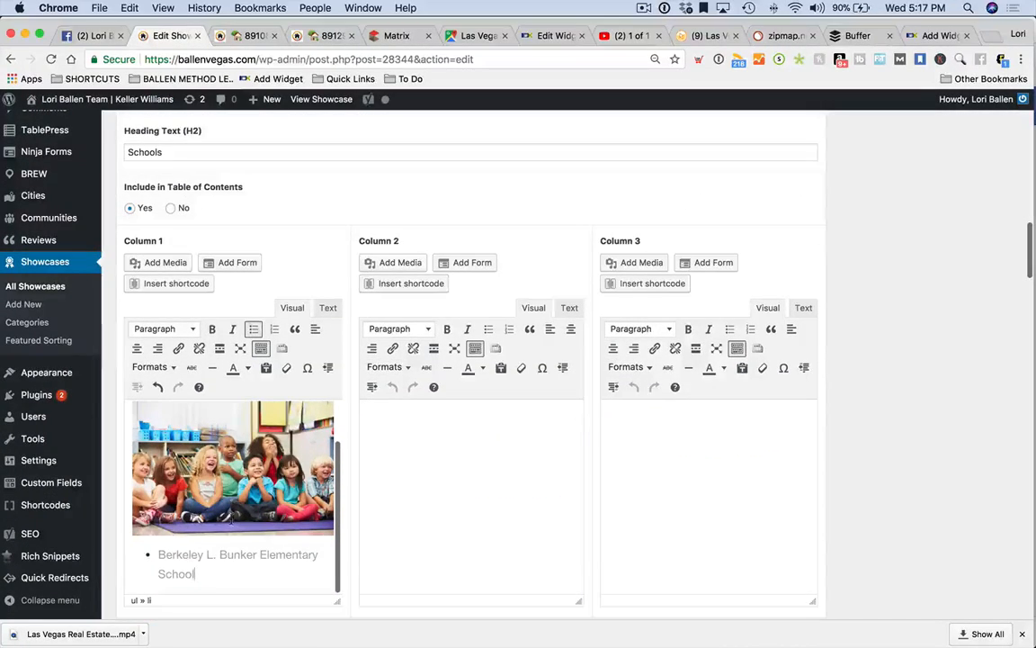
Copy the Middle Schools heading, image and first school link from the 89108 page into Column 2 of the Schools block.
click(241, 37)
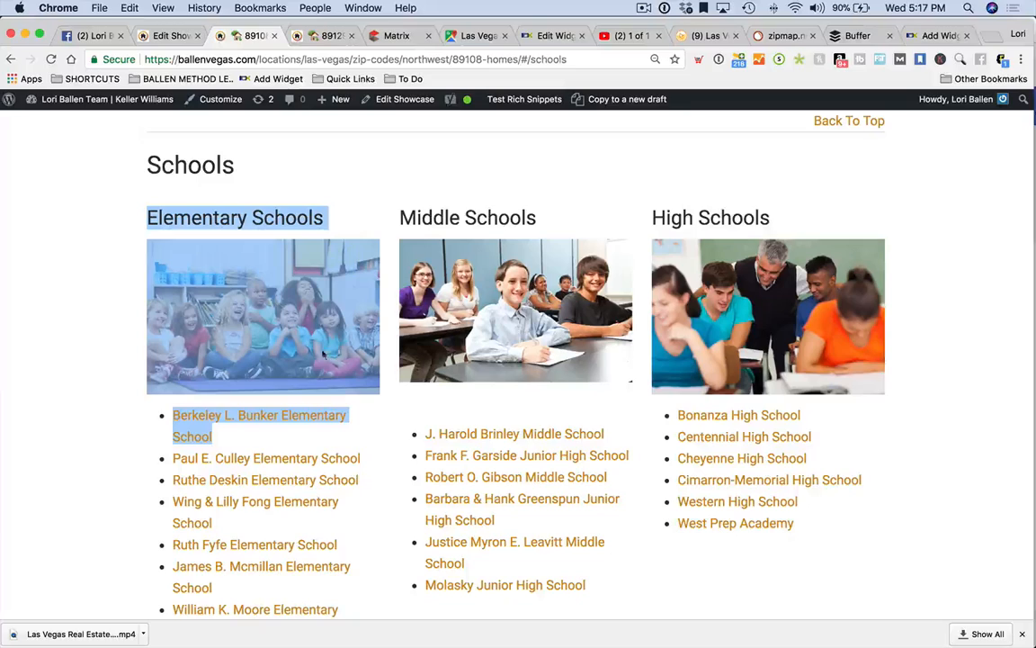
drag(625, 435, 402, 218)
click(322, 35)
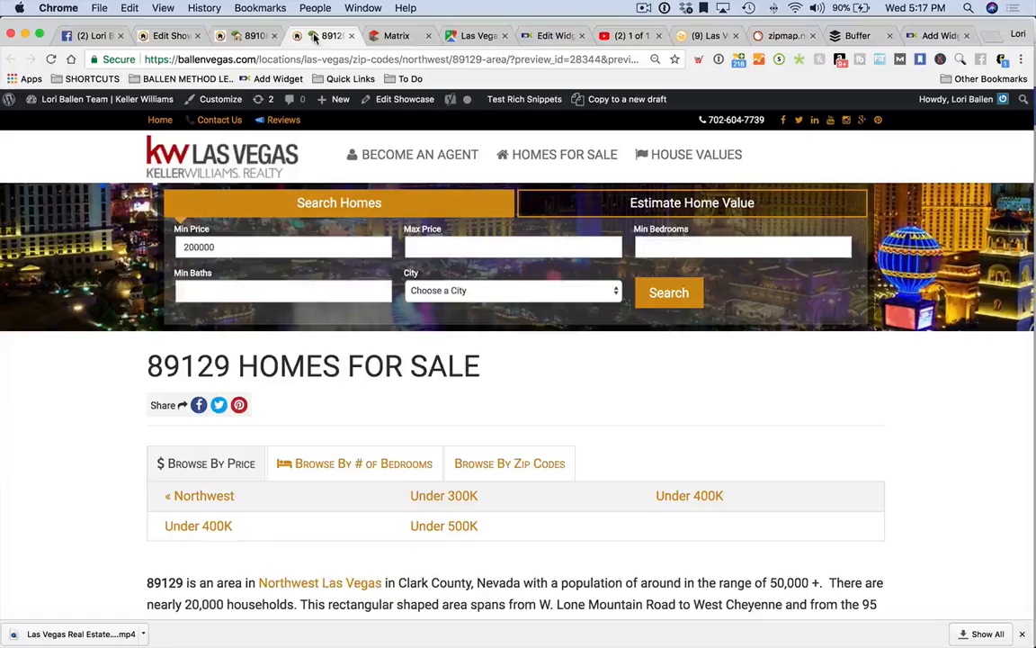
click(167, 35)
click(501, 490)
key(super+v)
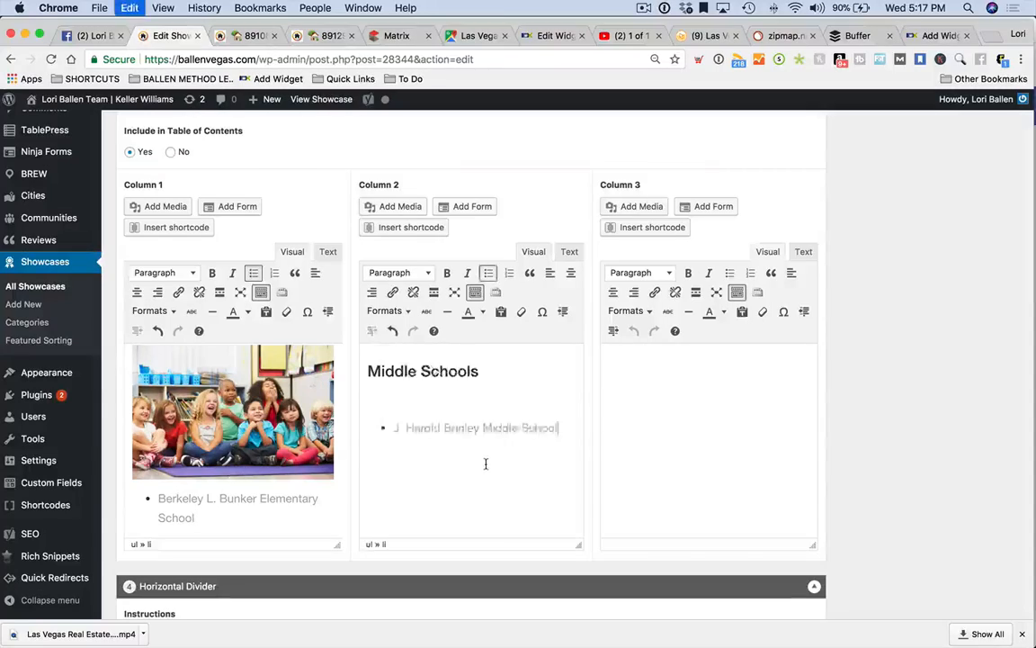
Copy the High Schools heading, image and first school link from the 89108 page into Column 3 of the Schools block.
click(243, 37)
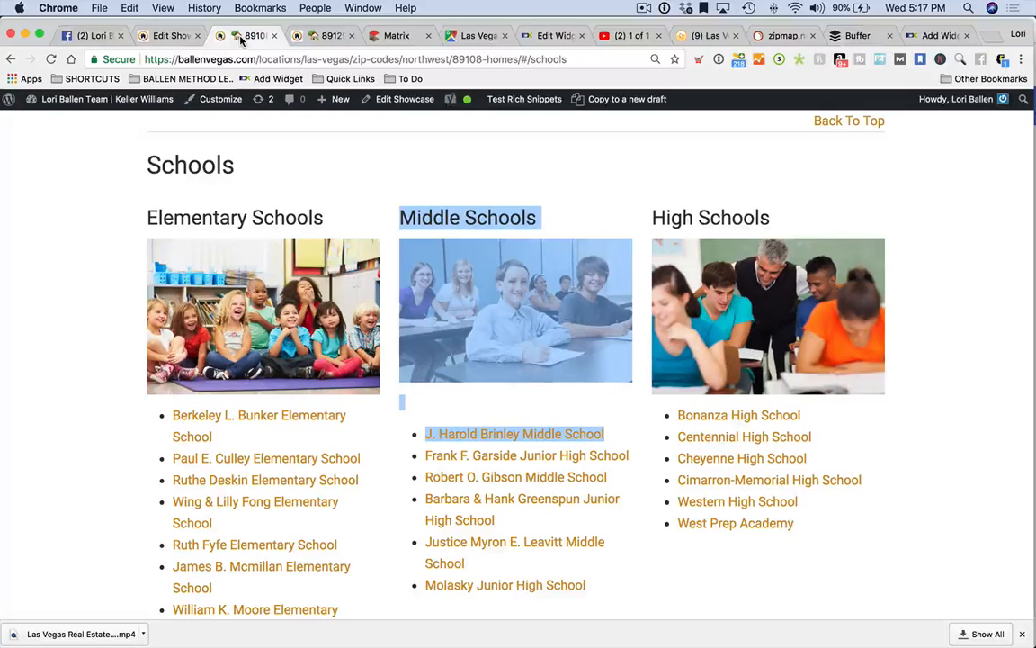
drag(801, 416, 654, 220)
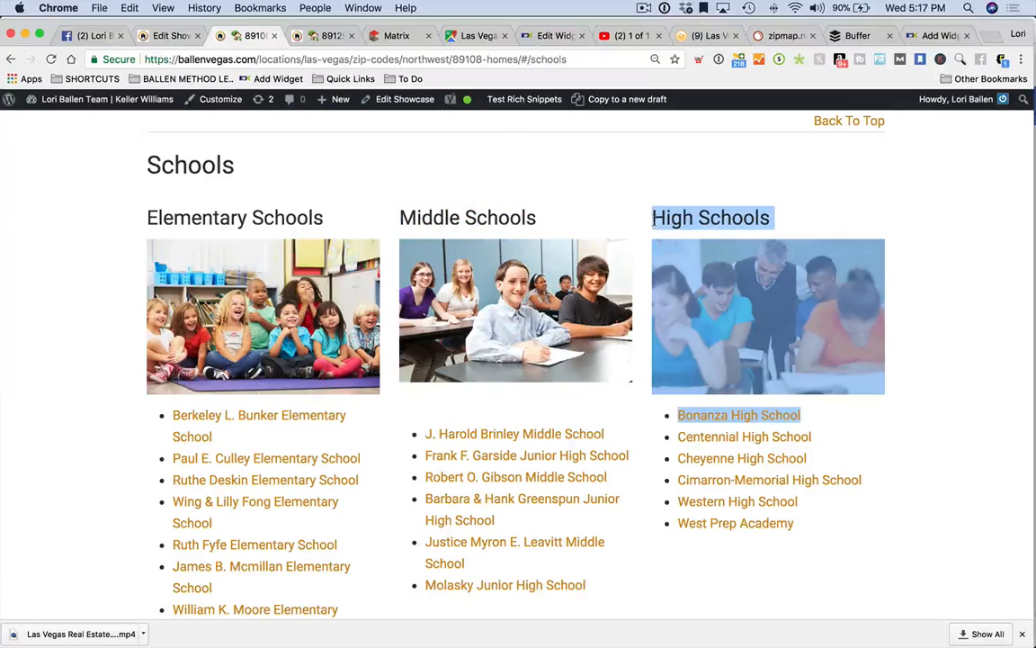
click(167, 36)
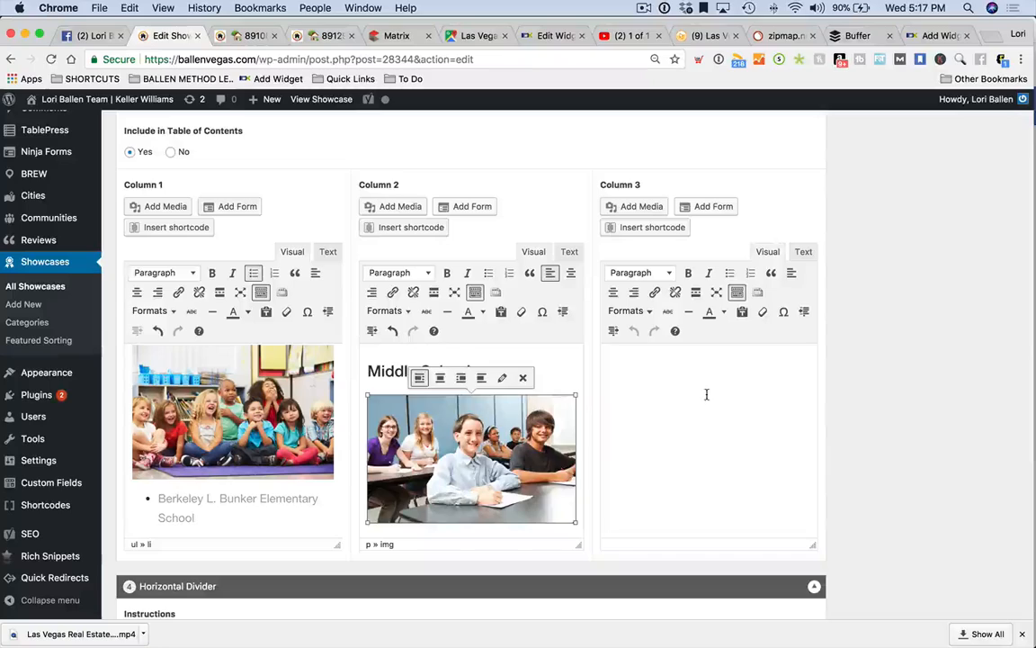
key(cmd+v)
scroll(706, 394, down, 3)
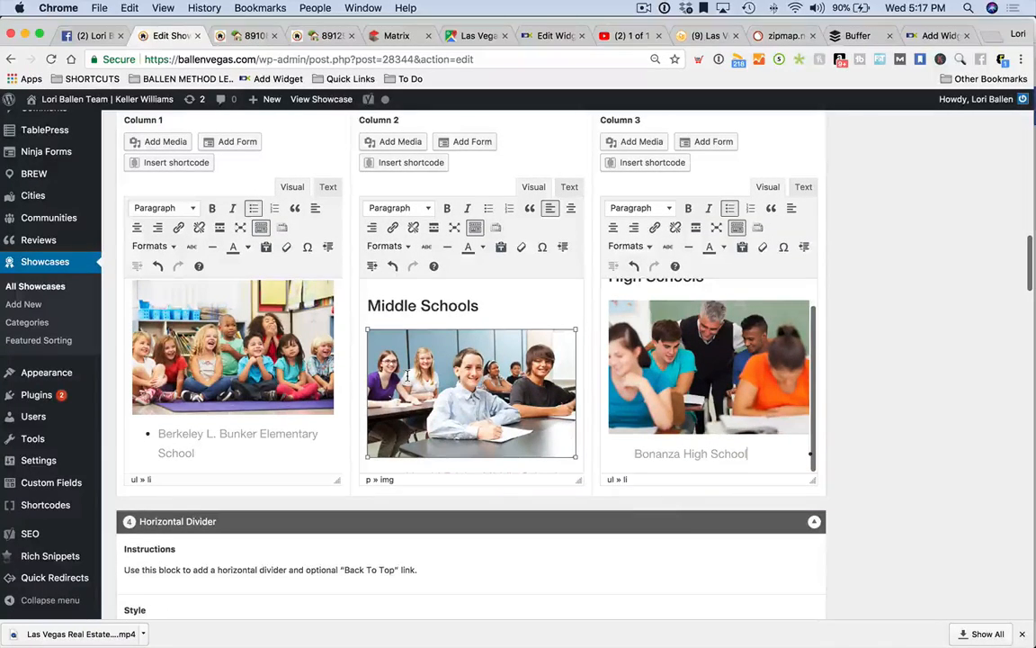
scroll(243, 423, down, 3)
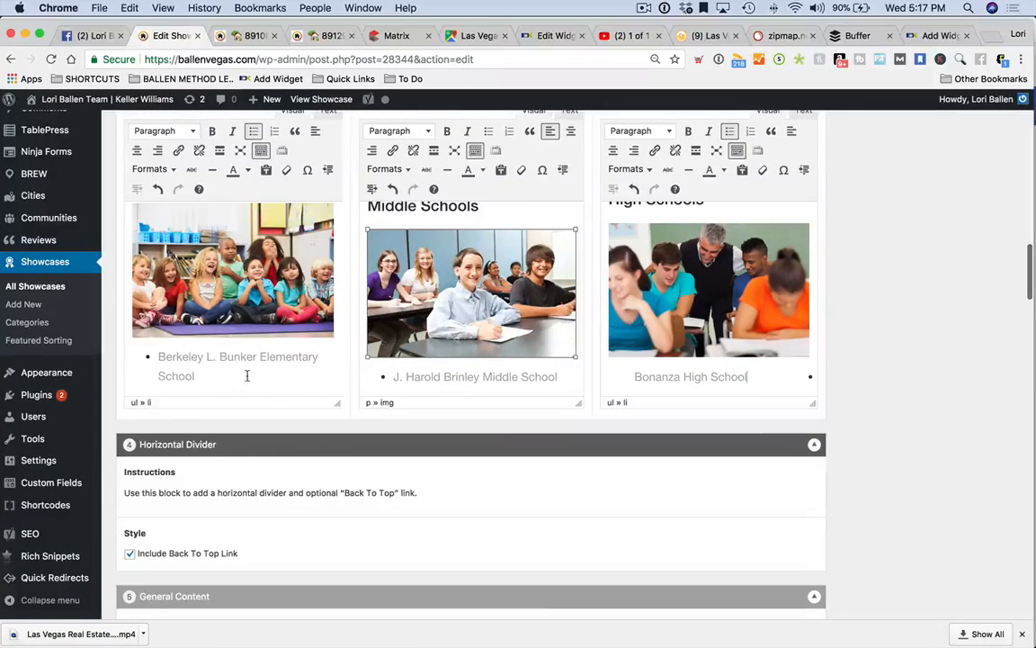
scroll(357, 267, up, 1)
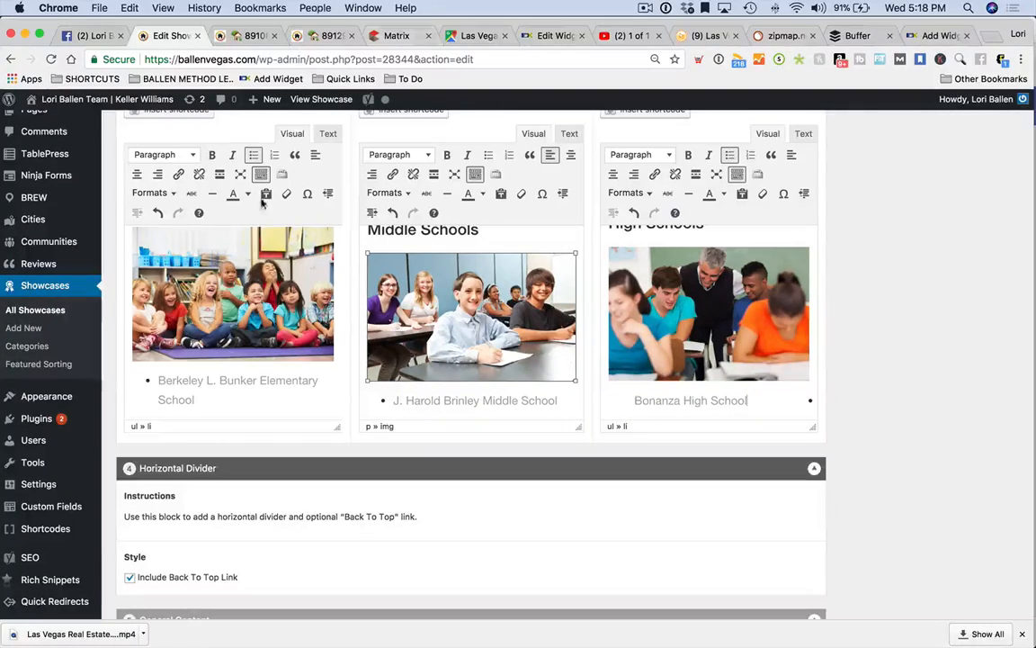
scroll(228, 329, up, 3)
scroll(228, 328, down, 3)
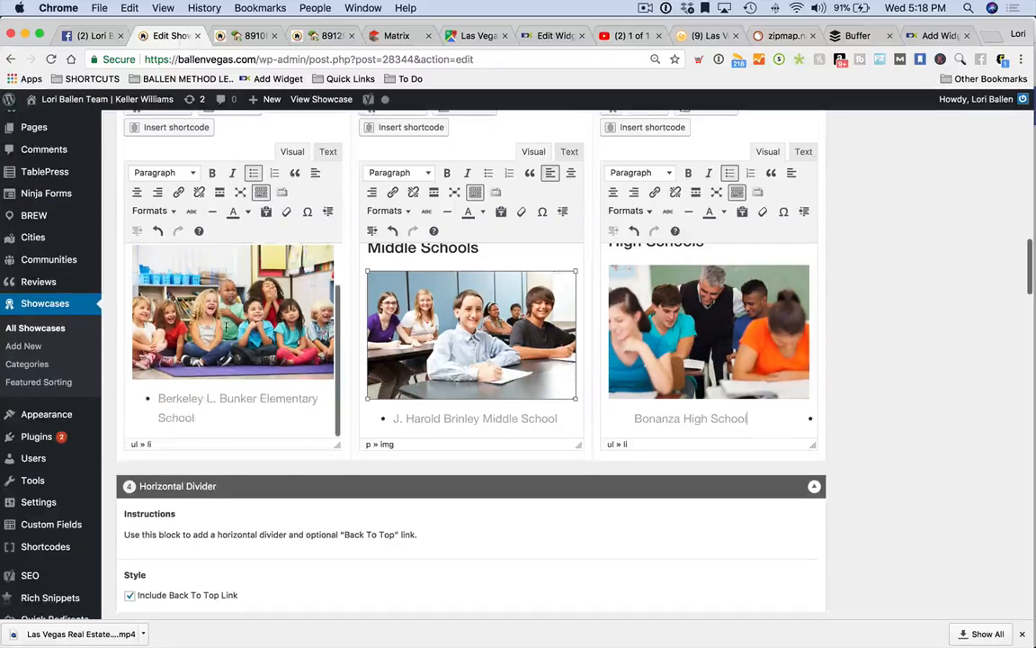
Switch to Matrix, place it beside the showcase editor, and rerun the 89129 search without the Horses Permitted lot description.
click(393, 35)
drag(393, 35, 238, 35)
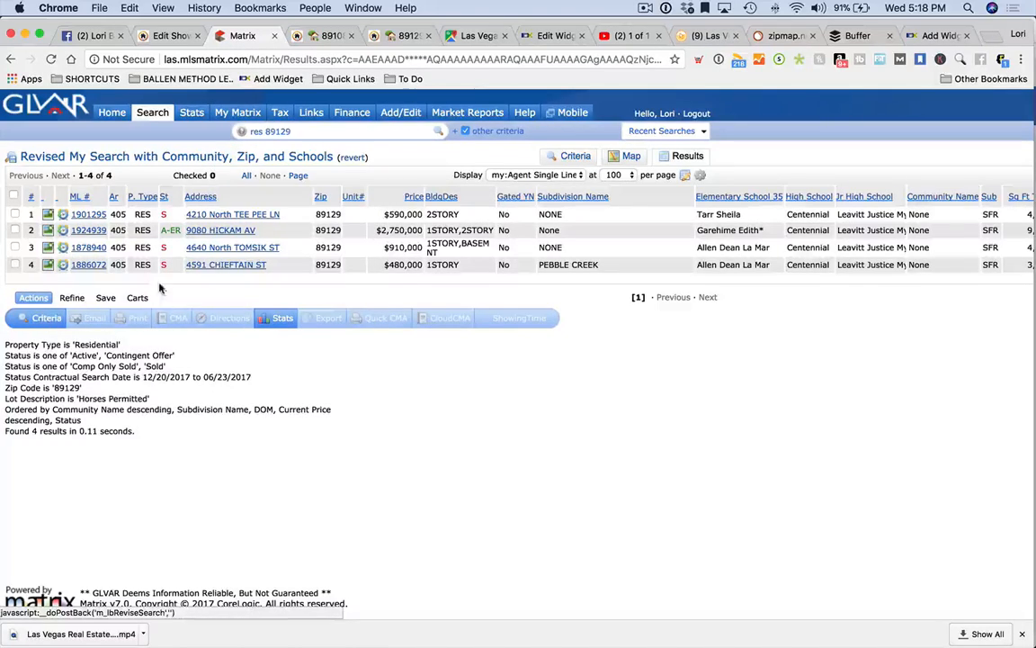
click(41, 325)
scroll(315, 504, down, 5)
scroll(189, 486, down, 8)
scroll(189, 487, down, 10)
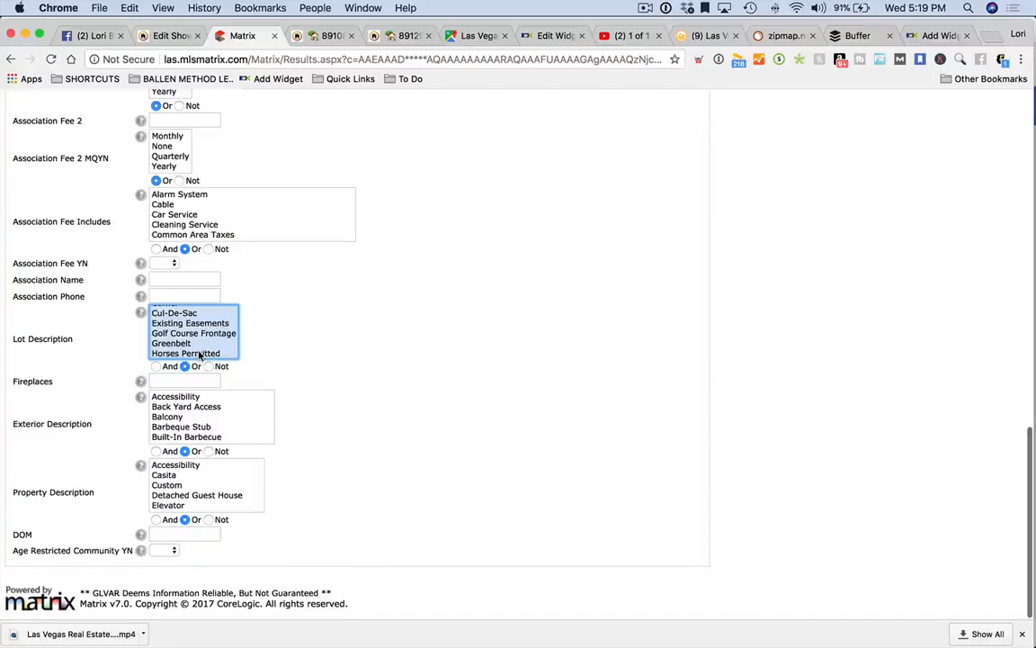
scroll(89, 306, up, 20)
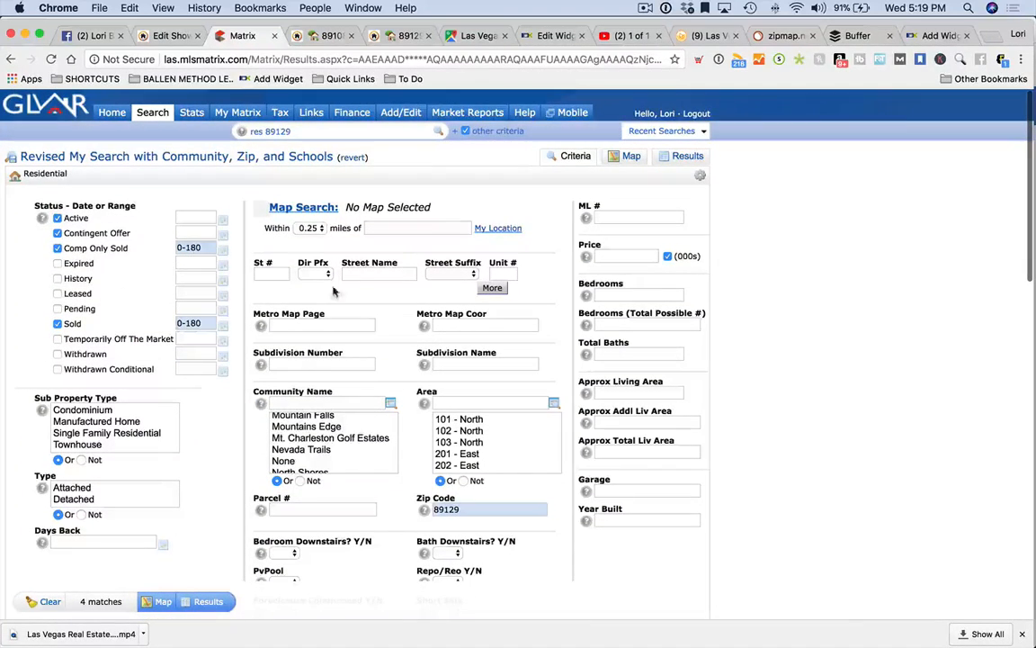
scroll(481, 540, down, 1)
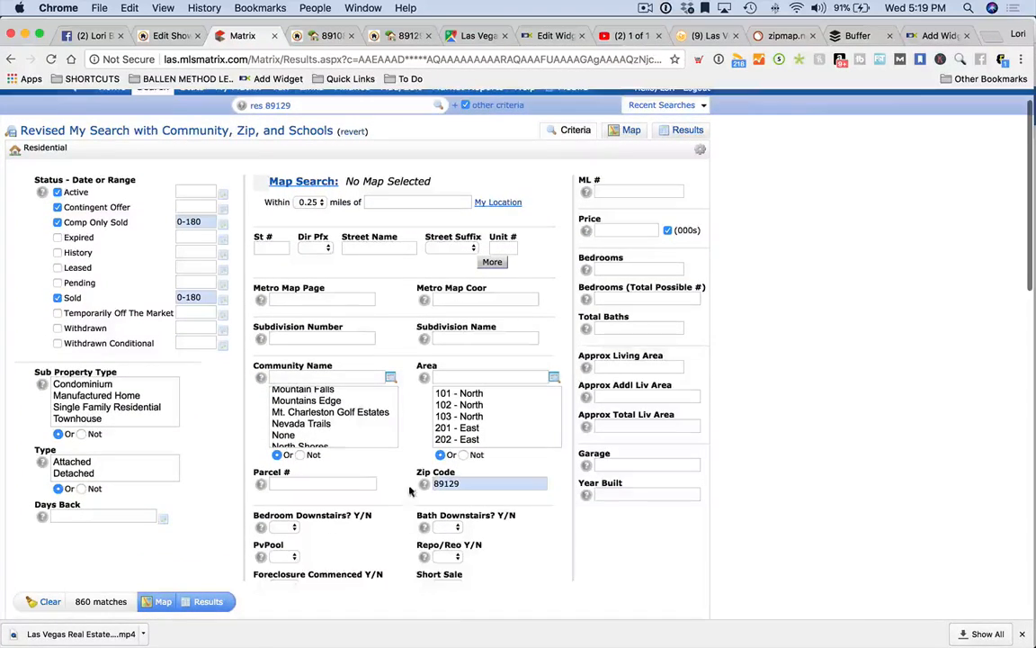
double_click(463, 484)
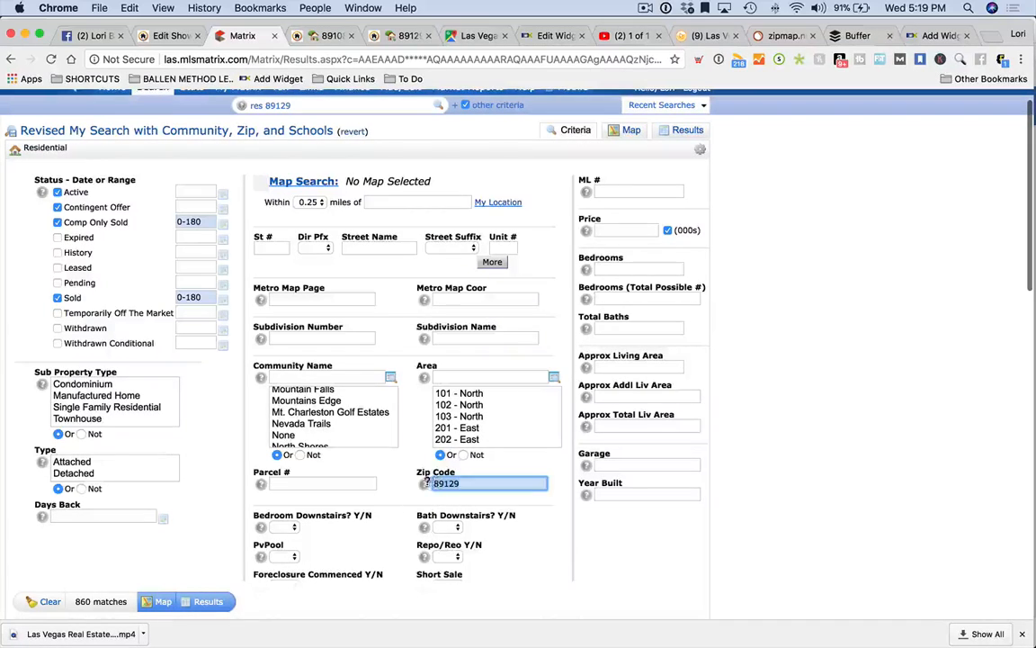
click(208, 601)
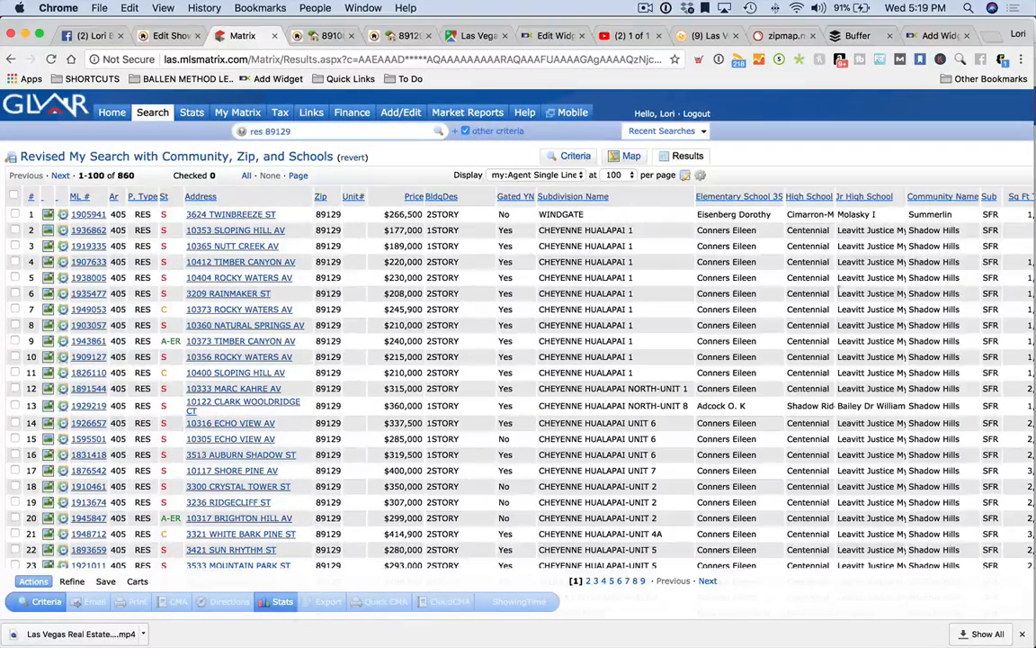
Sort the 89129 listing results by elementary school and examine the school names.
scroll(688, 174, right, 3)
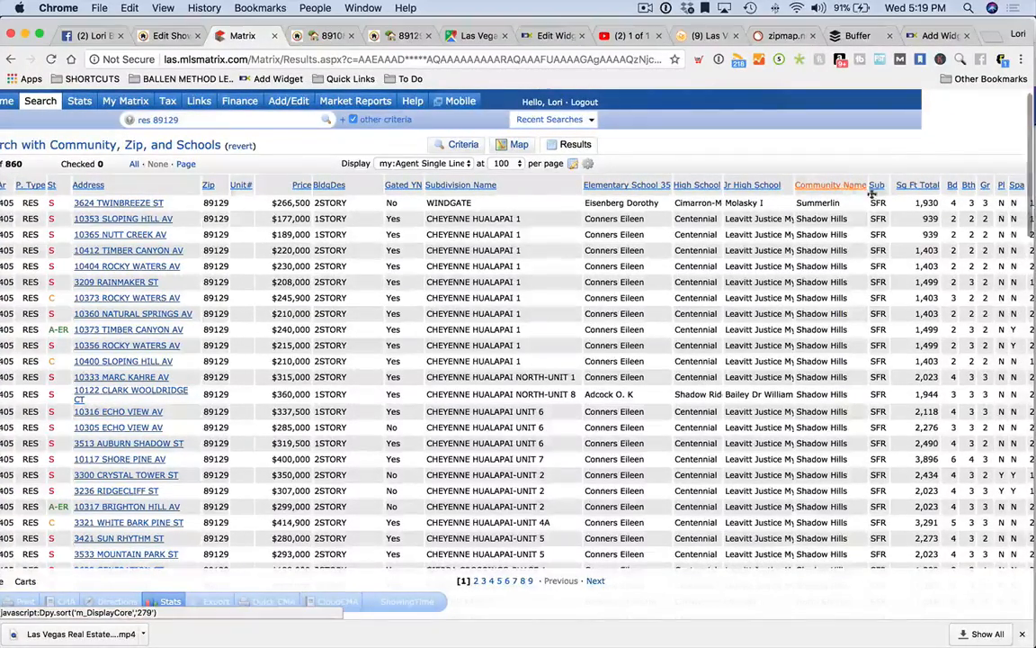
scroll(720, 310, up, 1)
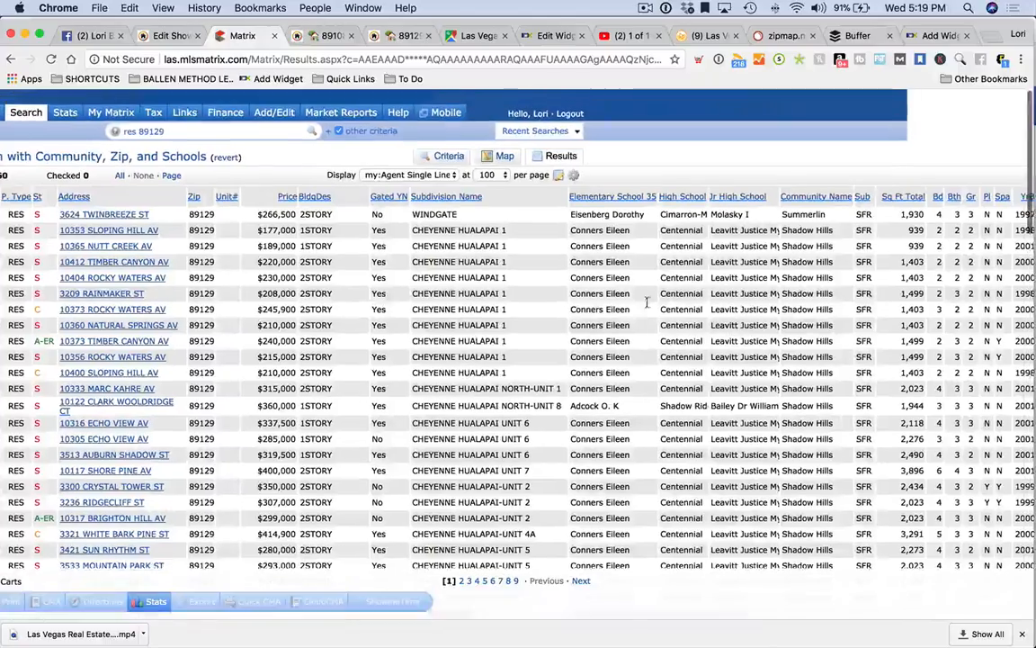
scroll(555, 270, right, 2)
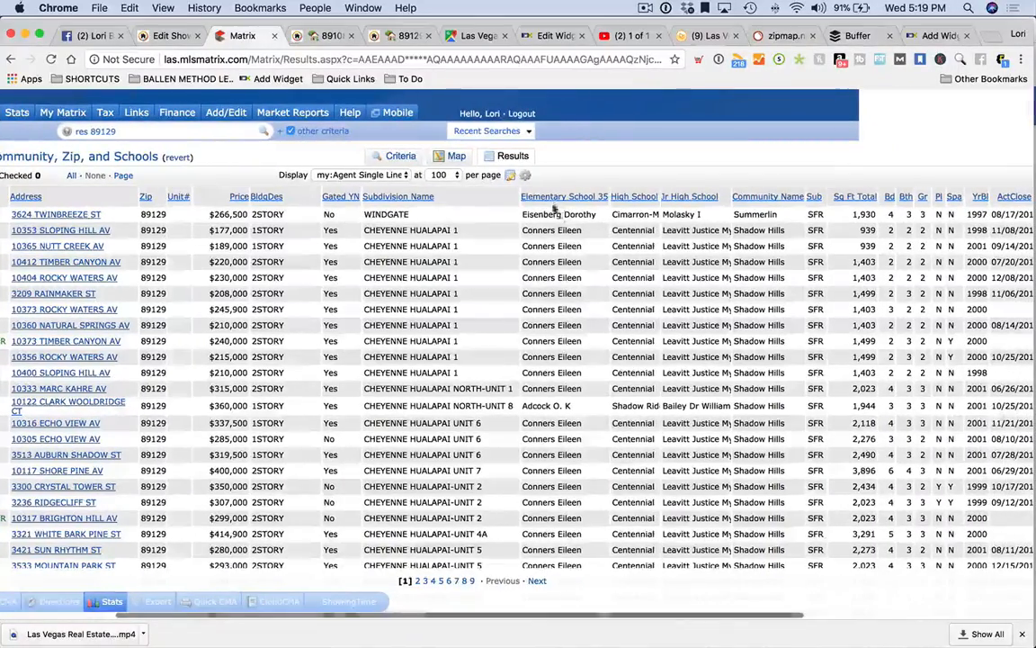
click(553, 198)
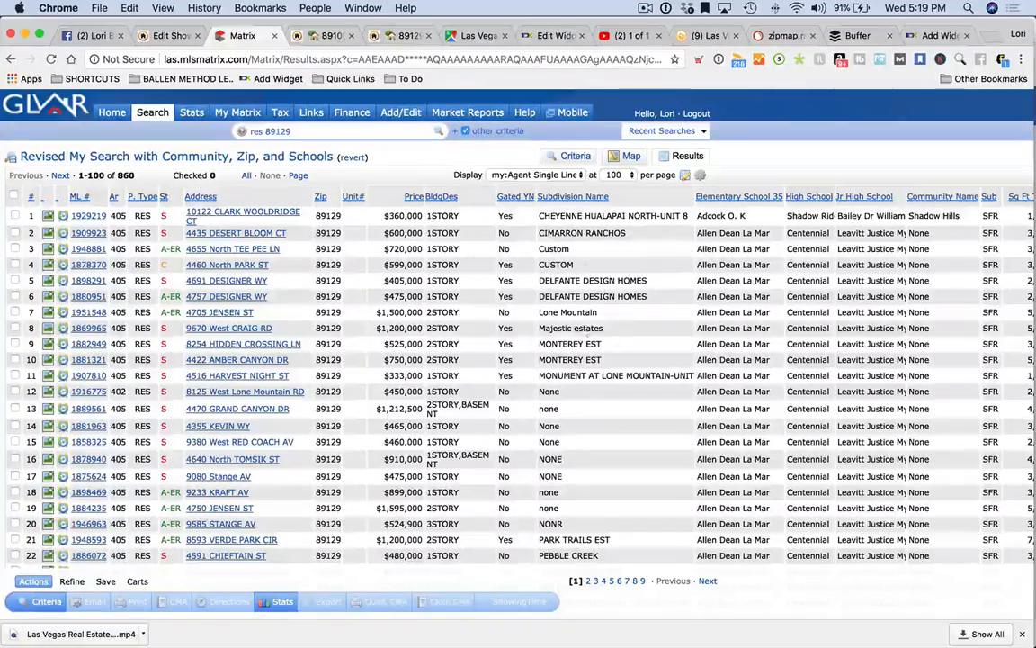
scroll(758, 158, down, 3)
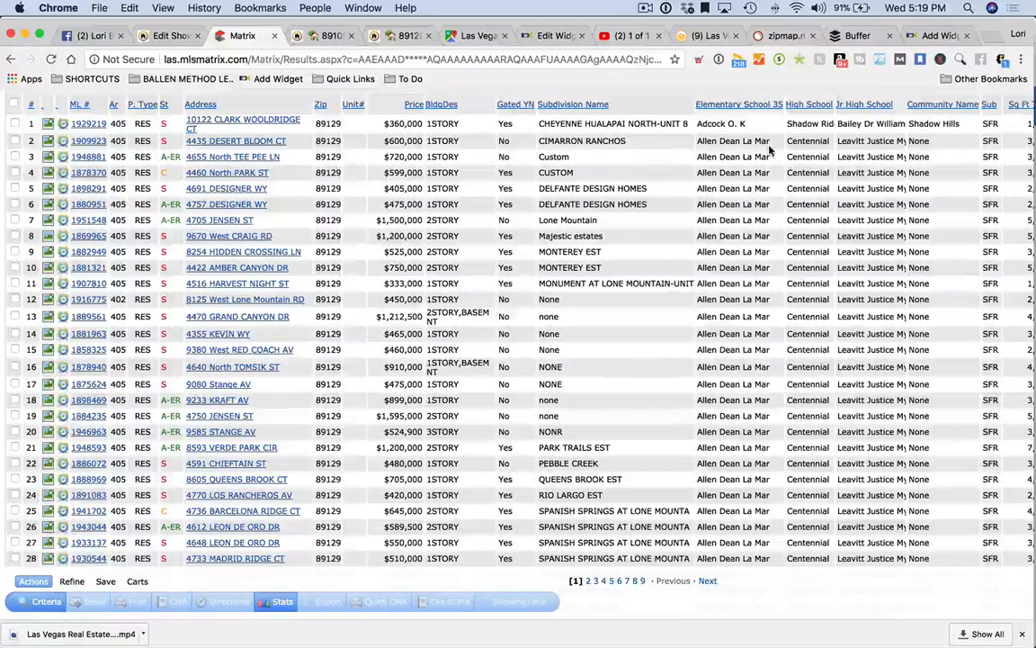
Copy the elementary school name "Allen Dean La Mar" from the second listing and search Google for it in place of the 89108 page.
drag(770, 140, 696, 142)
key(super+c)
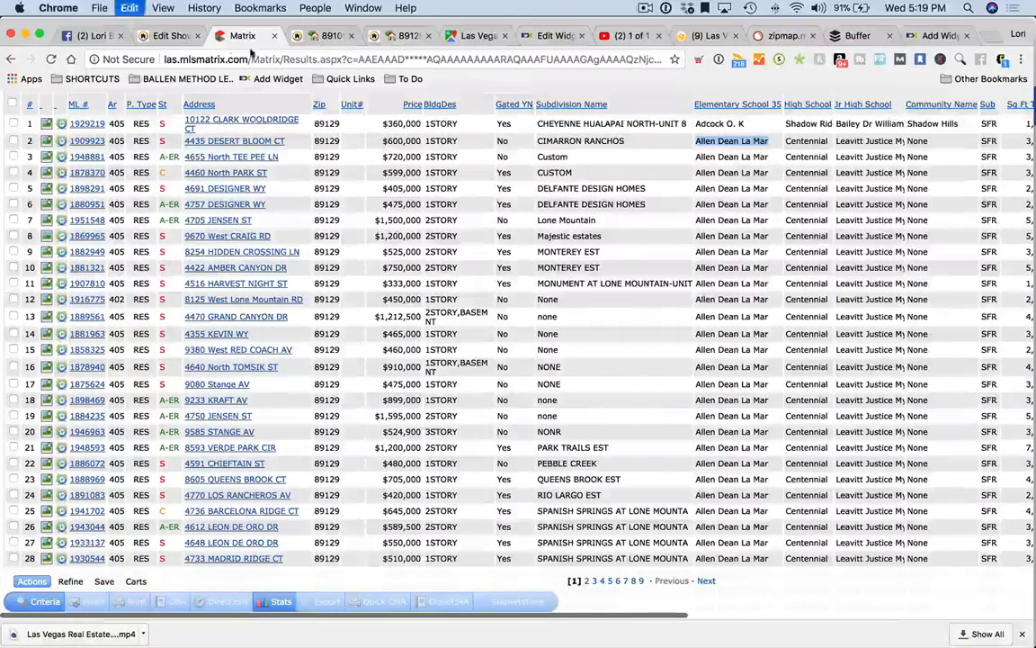
click(319, 36)
click(315, 59)
key(super+v)
key(Return)
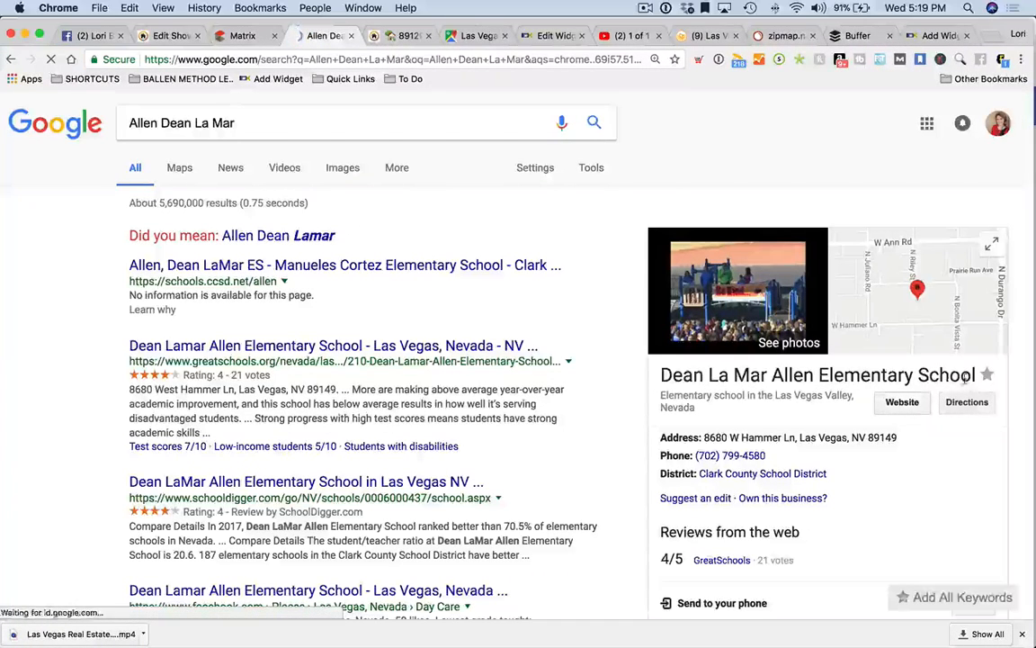
Replace the Berkeley L. Bunker entry in Column 1 with the full name "Dean La Mar Allen Elementary School" copied from the Google result.
drag(975, 376, 641, 378)
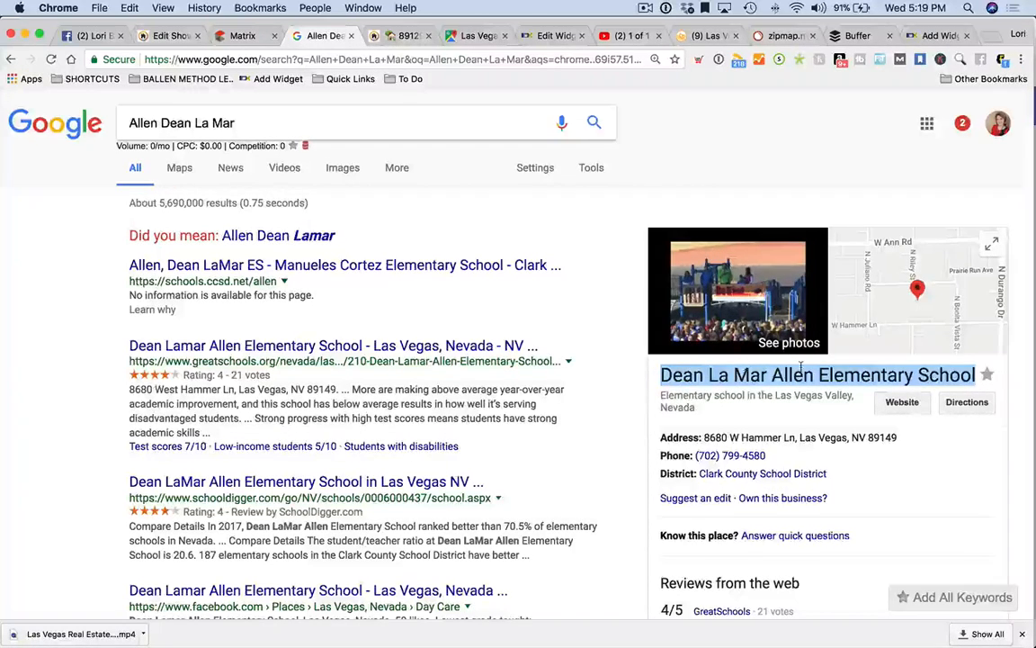
key(super+c)
key(super+c)
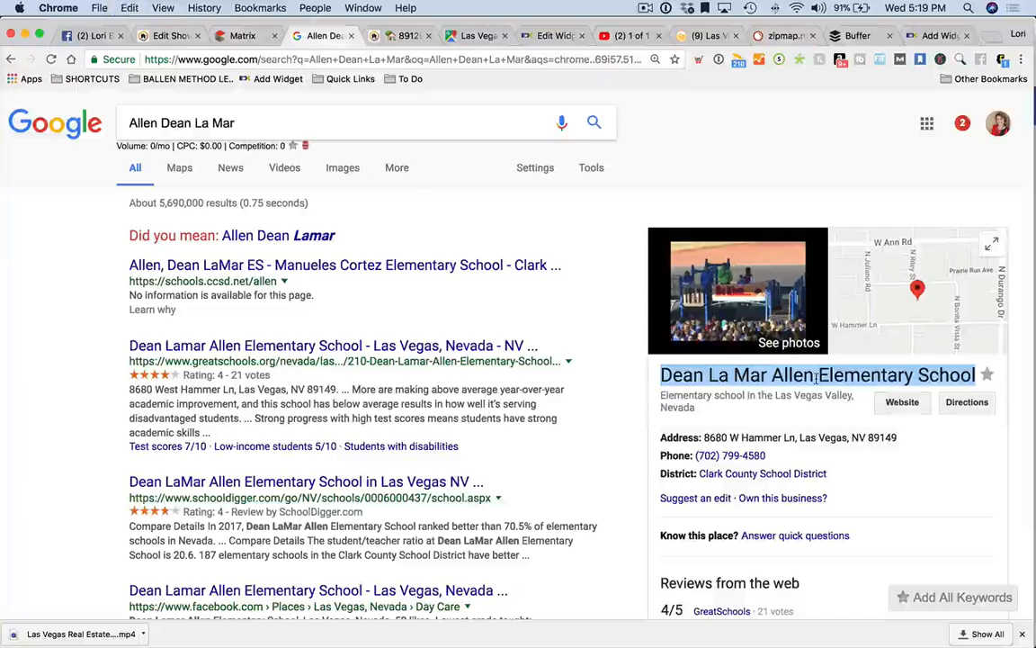
click(164, 36)
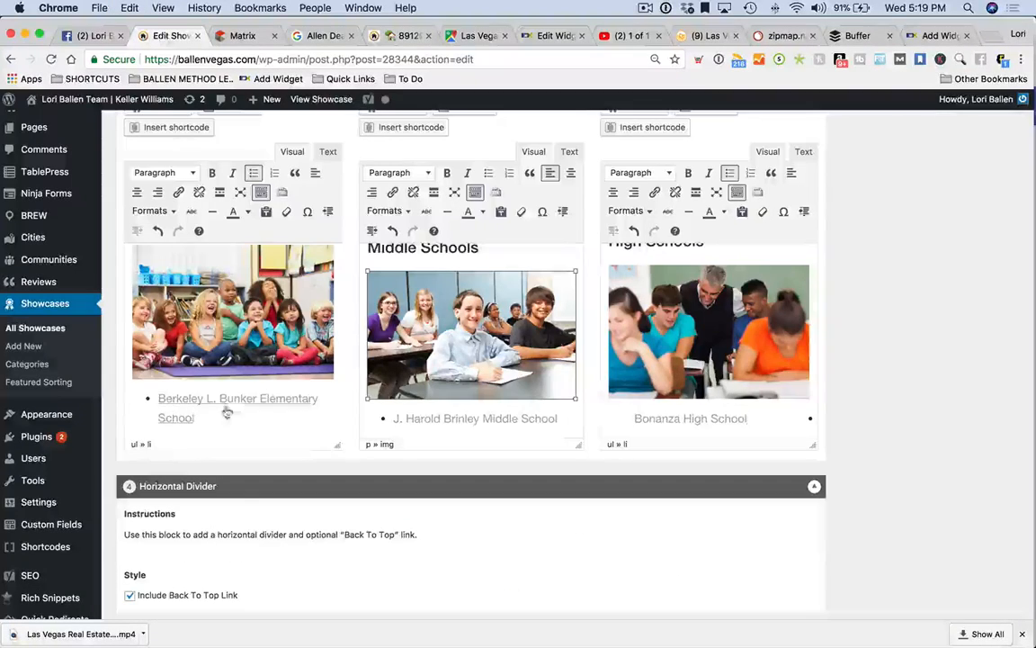
drag(198, 416, 157, 397)
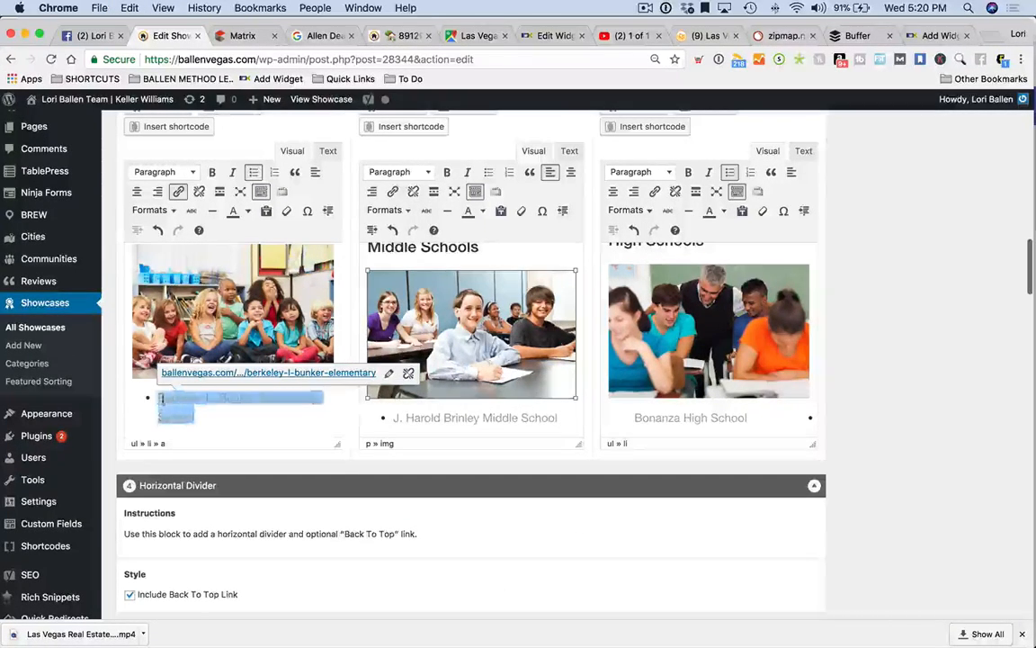
key(super+v)
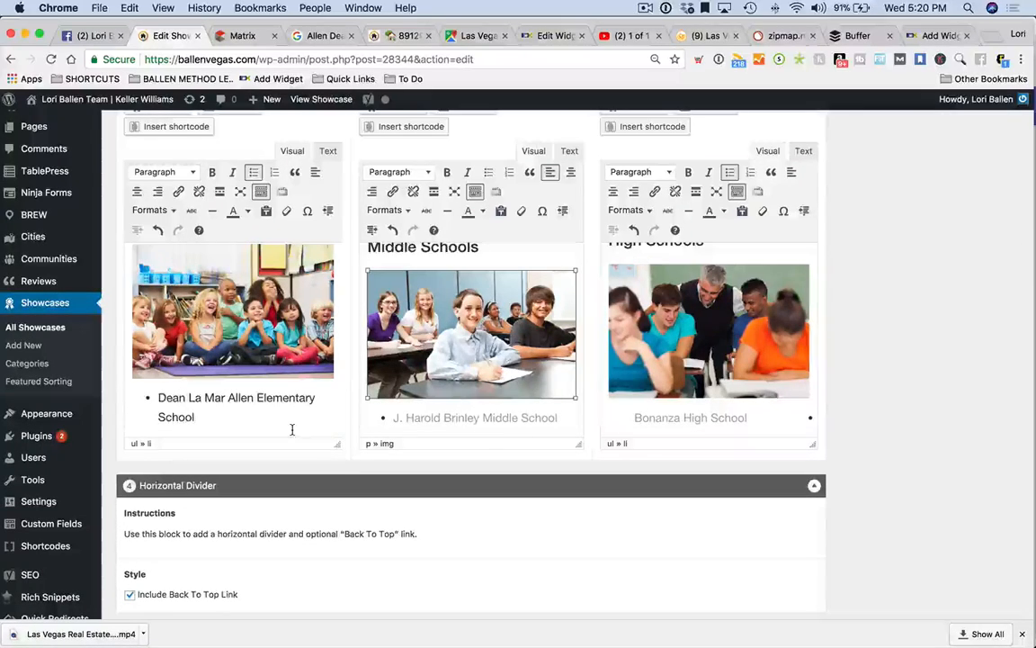
Start a link on the Dean La Mar Allen Elementary School entry and search the site's existing pages for "dean".
drag(157, 399, 196, 419)
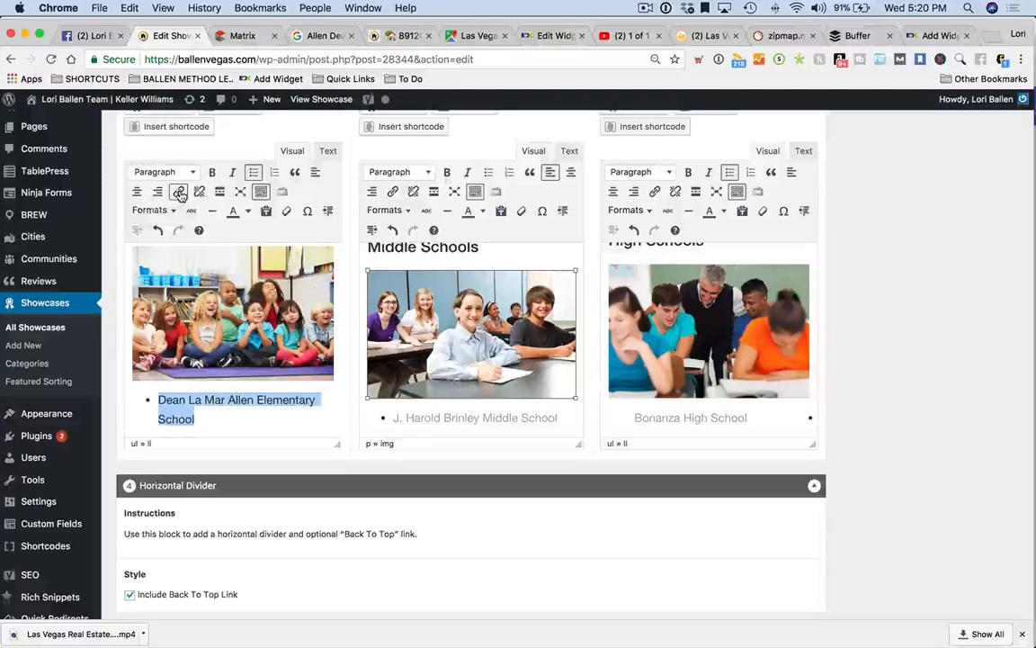
click(179, 192)
text(dean)
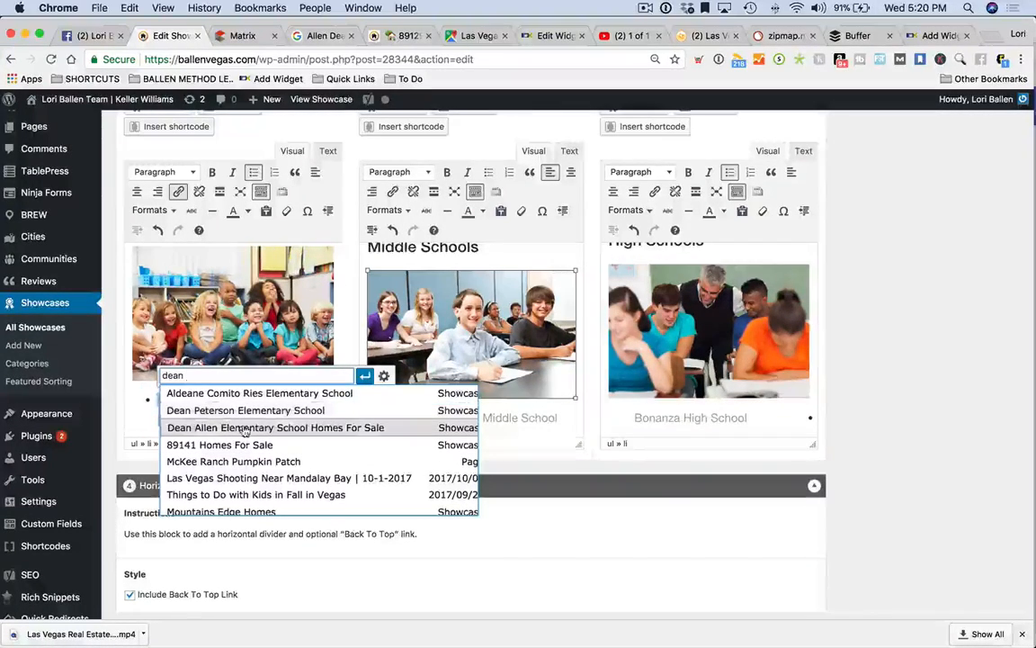
scroll(244, 437, down, 3)
scroll(245, 441, down, 2)
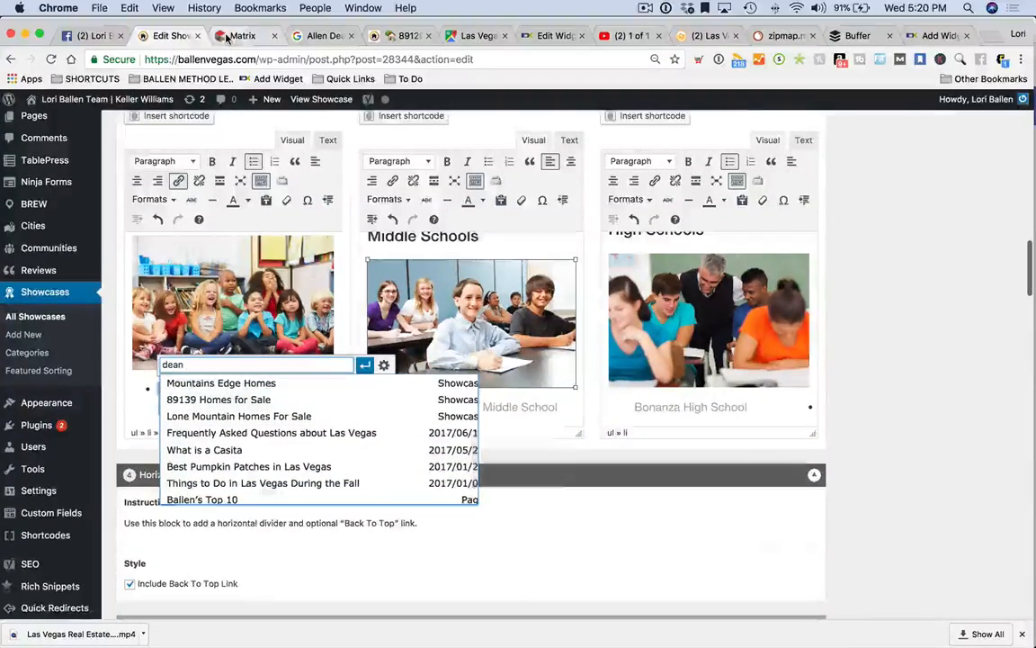
Check the school's full name in the Google results and search the site's link targets for "dean la mar", examining the matching pages.
click(227, 36)
click(317, 36)
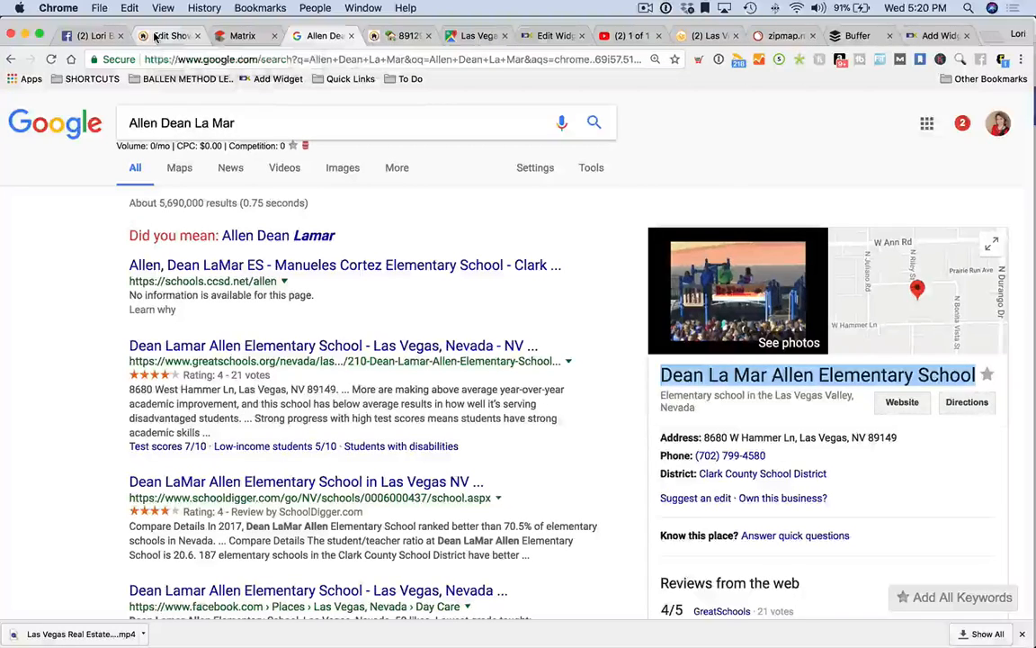
click(158, 36)
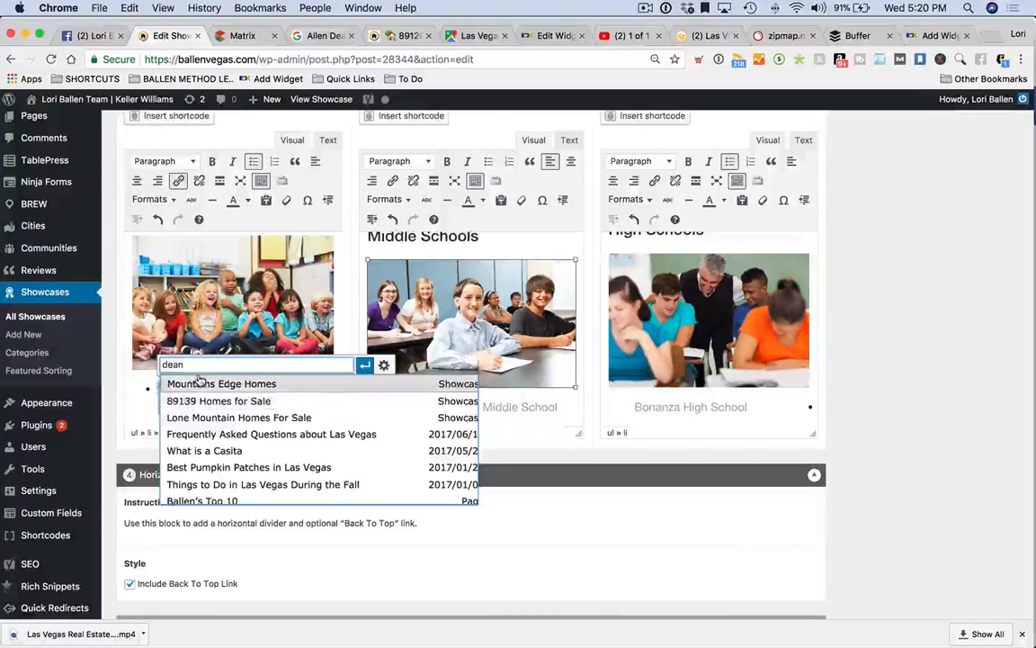
text(la )
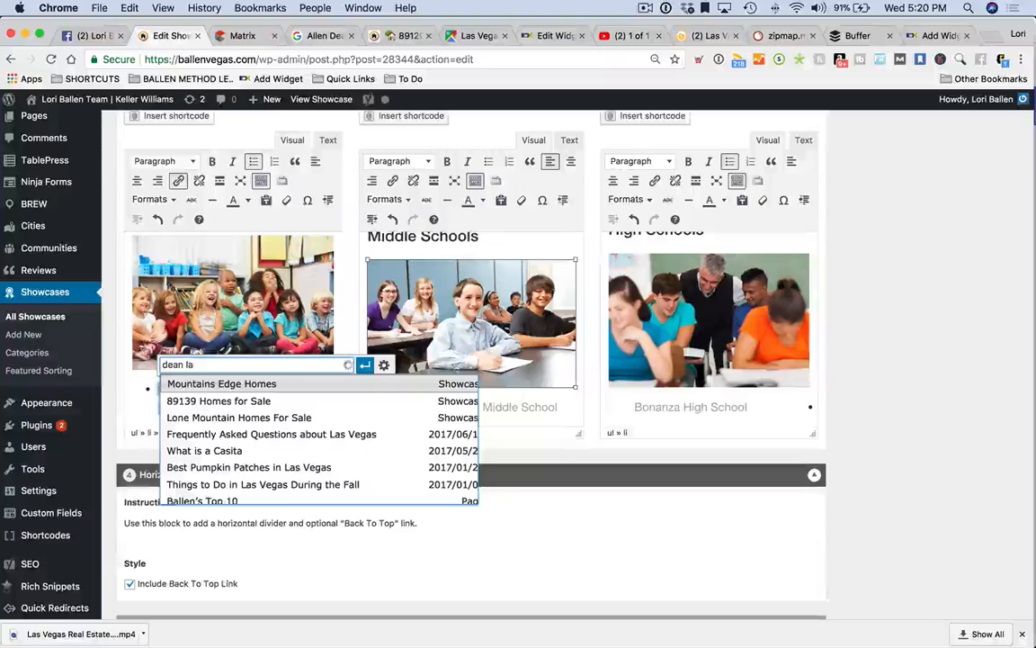
text(mar)
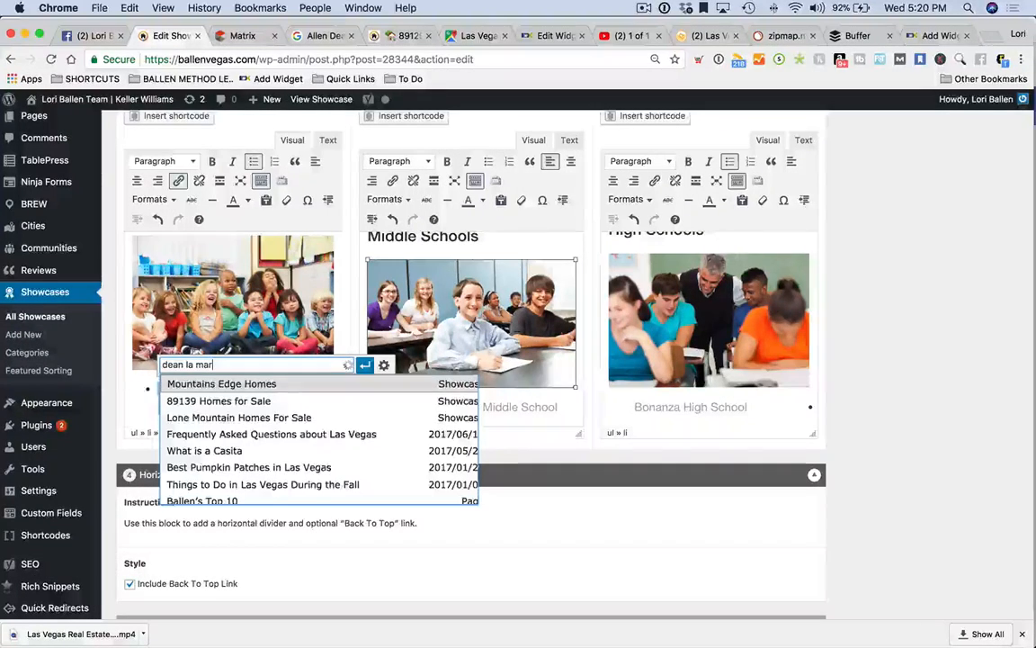
scroll(216, 397, up, 3)
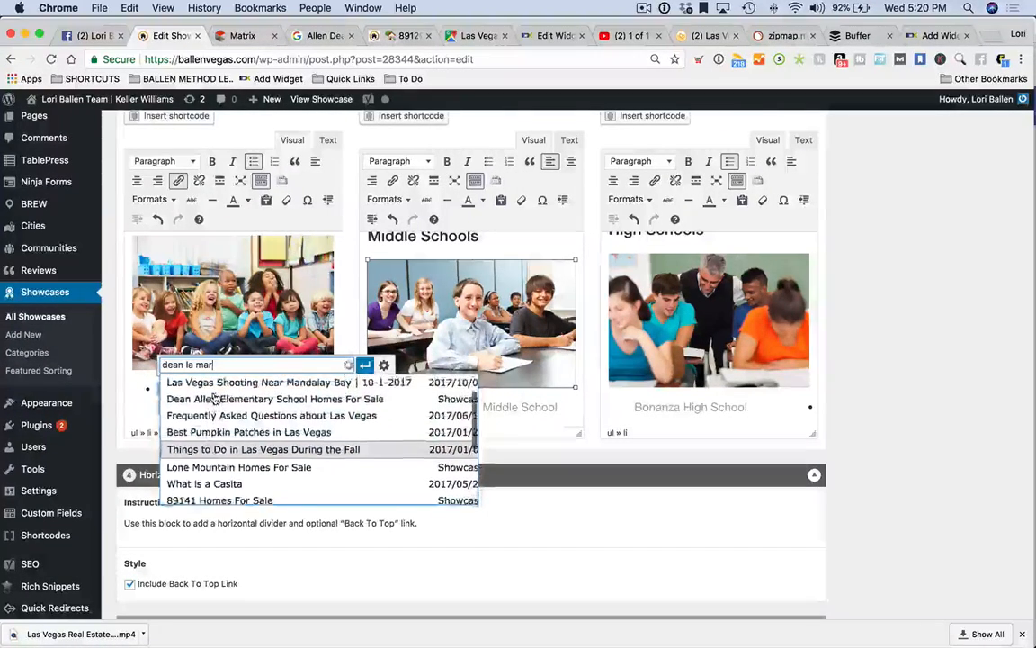
scroll(235, 412, down, 2)
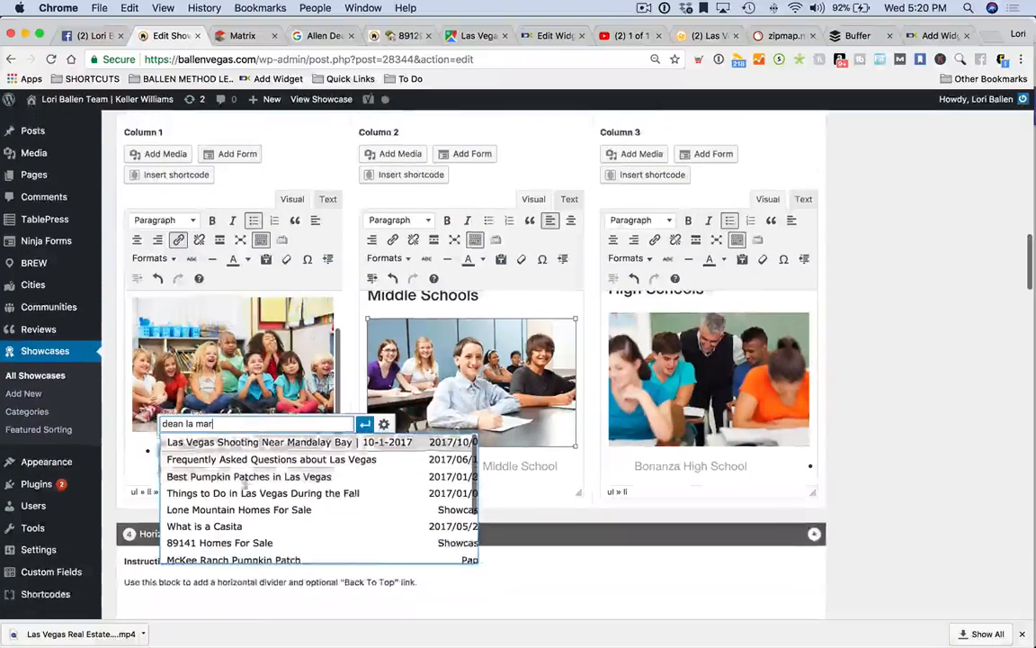
scroll(239, 450, down, 3)
scroll(192, 396, up, 2)
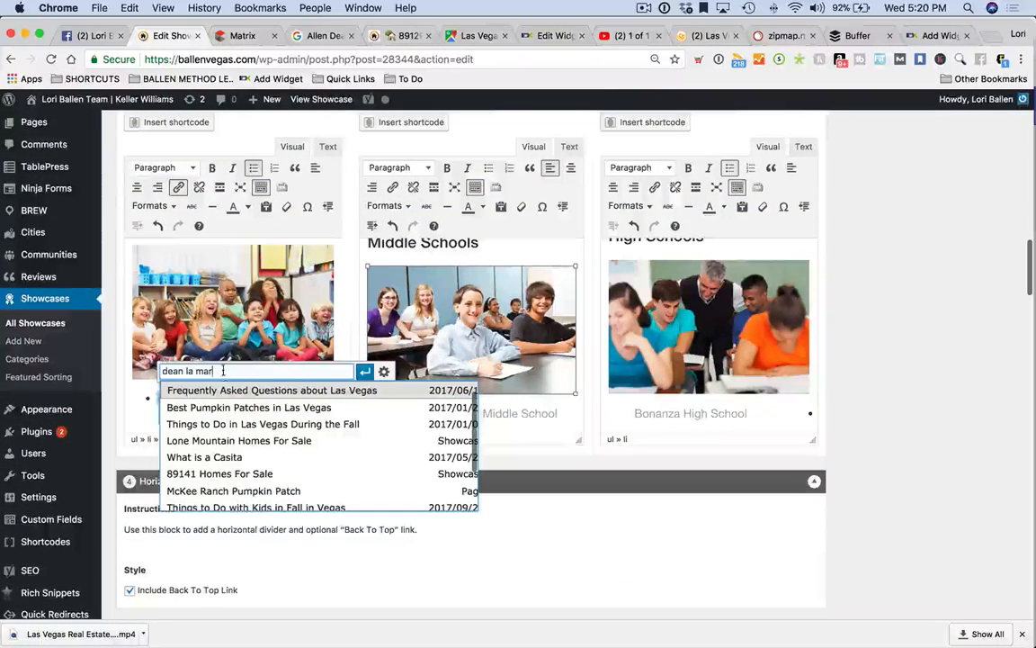
Search the link targets for "allen" and link the Column 1 school entry to the Dean Allen Elementary School Homes For Sale showcase.
triple_click(191, 371)
text(allen)
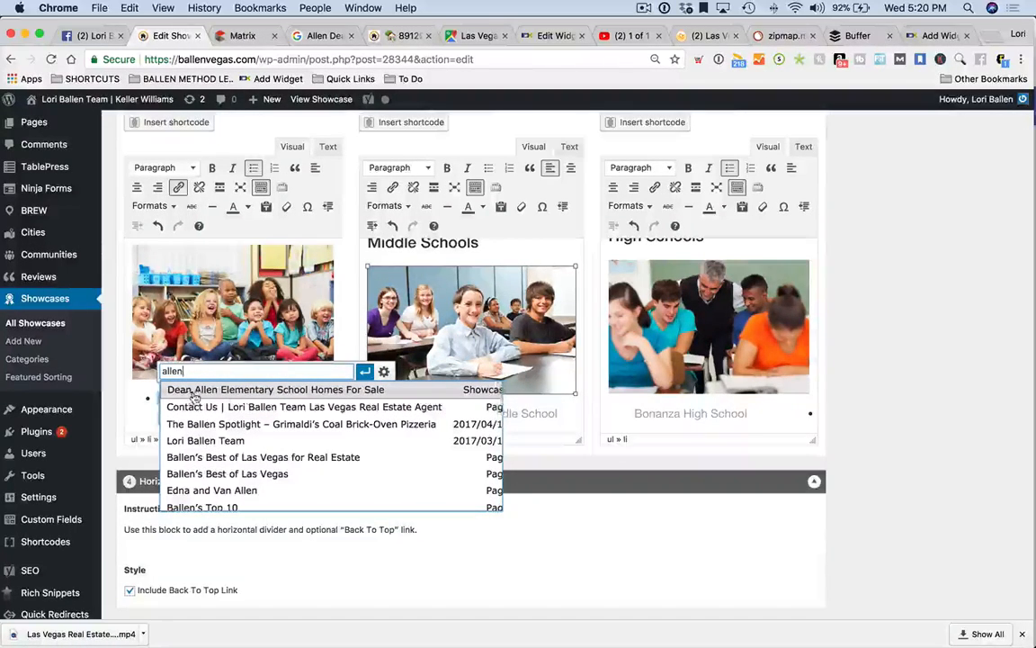
click(250, 391)
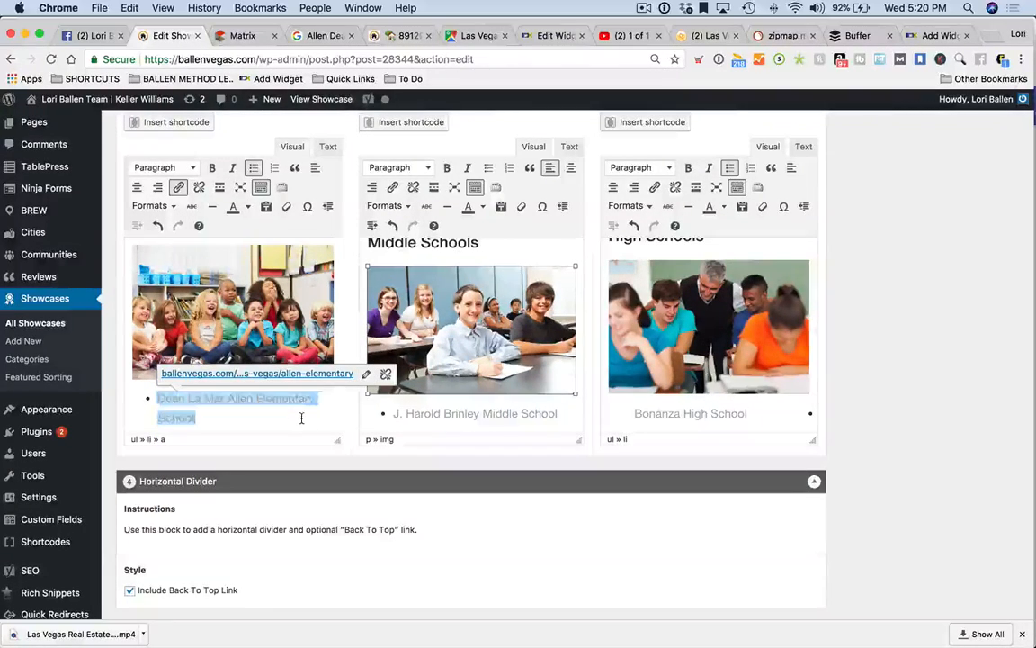
scroll(303, 418, down, 1)
scroll(303, 419, up, 1)
scroll(302, 418, down, 1)
scroll(272, 469, up, 1)
Open a new blank showcase in a separate browser tab.
mouse_move(267, 99)
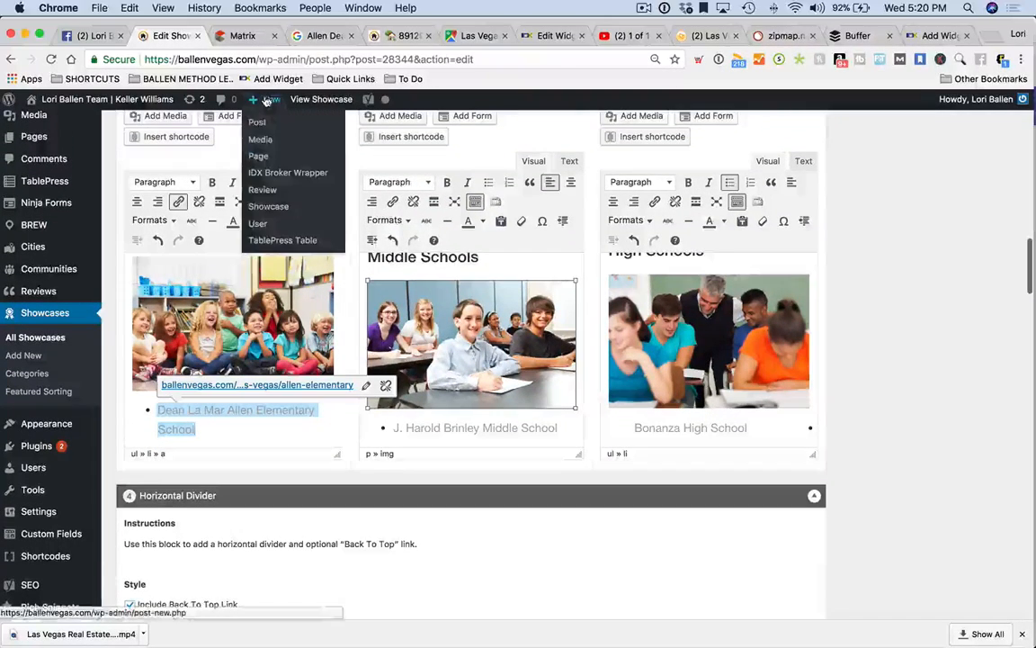
right_click(273, 207)
click(306, 217)
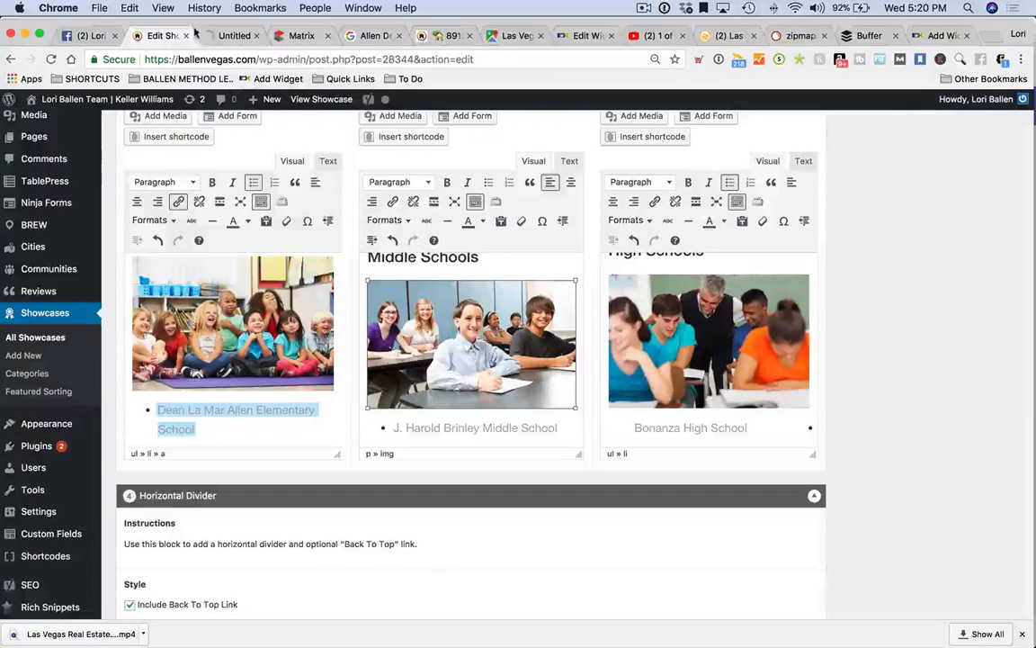
Copy the Dean La Mar Allen Elementary School address, phone and district lines from the Google result.
click(220, 36)
click(441, 36)
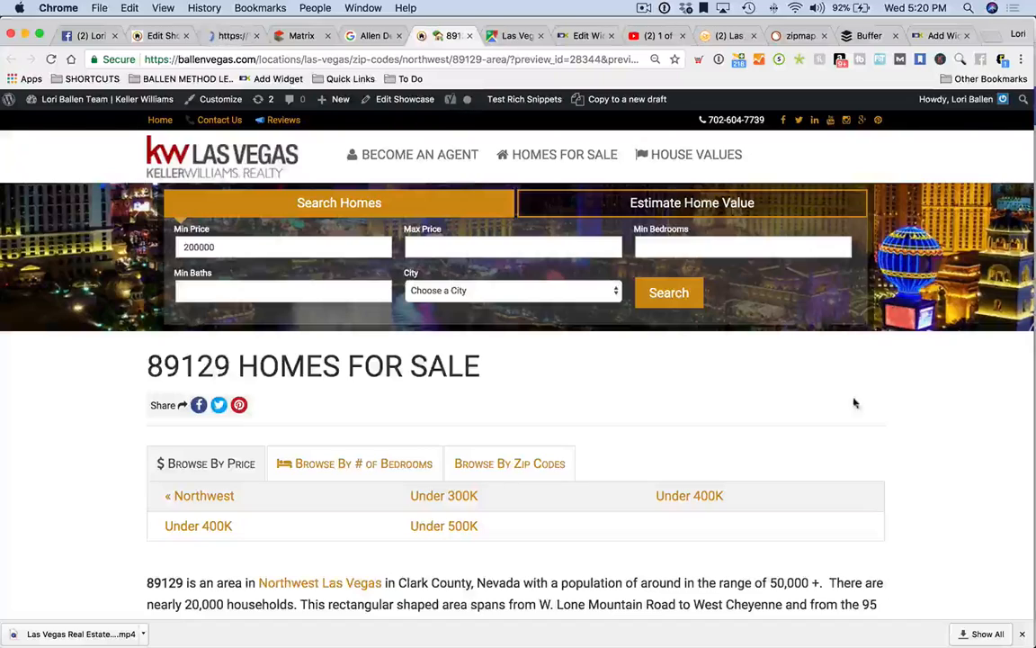
click(301, 36)
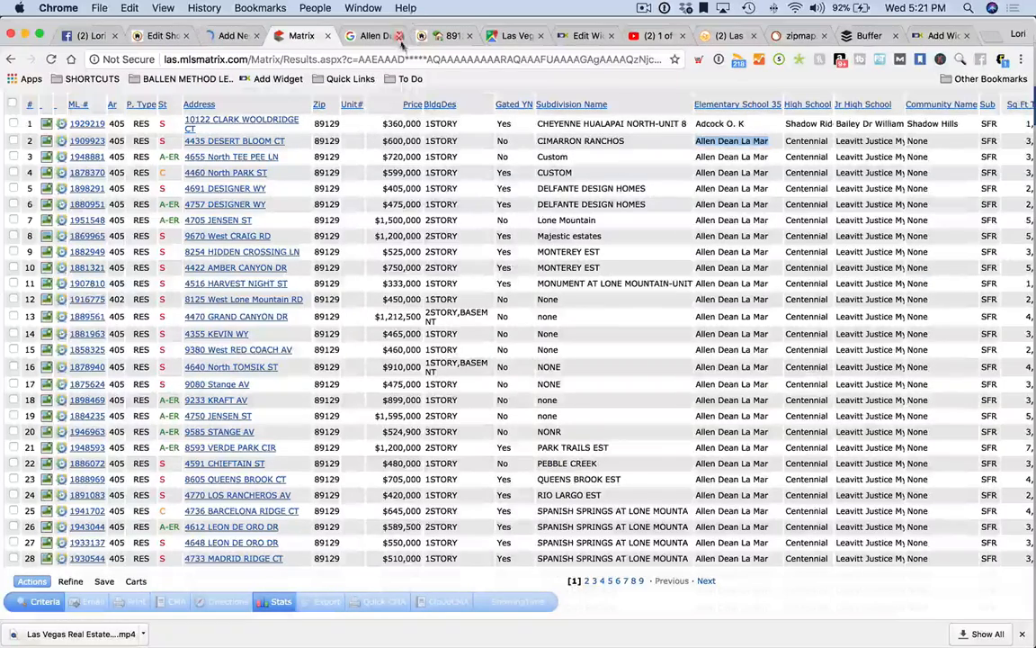
key(ctrl+Tab)
scroll(763, 438, down, 2)
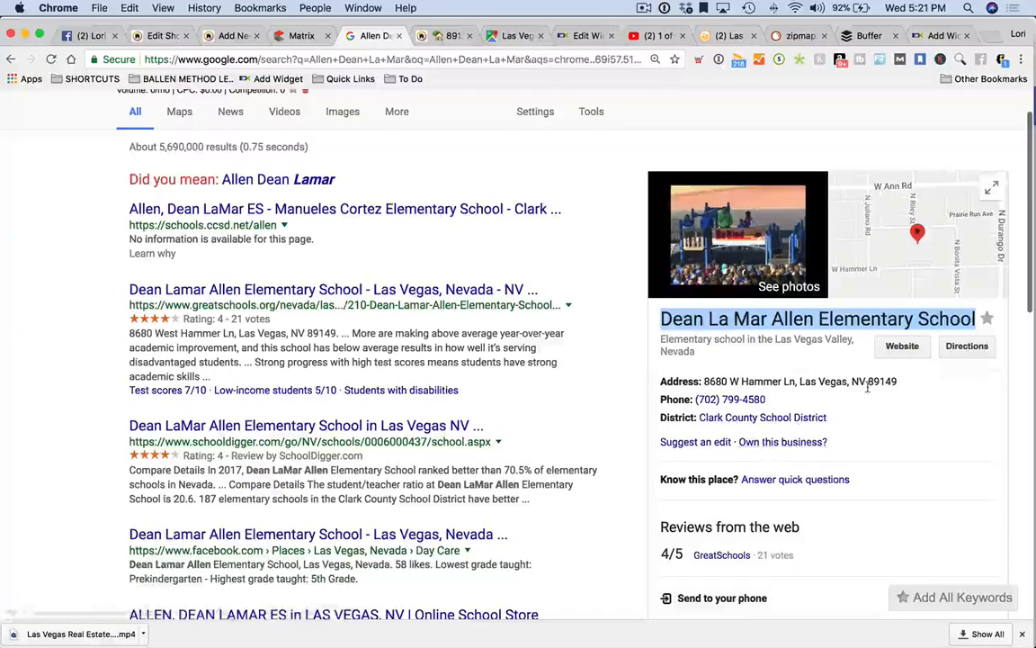
drag(839, 422, 660, 378)
key(super+c)
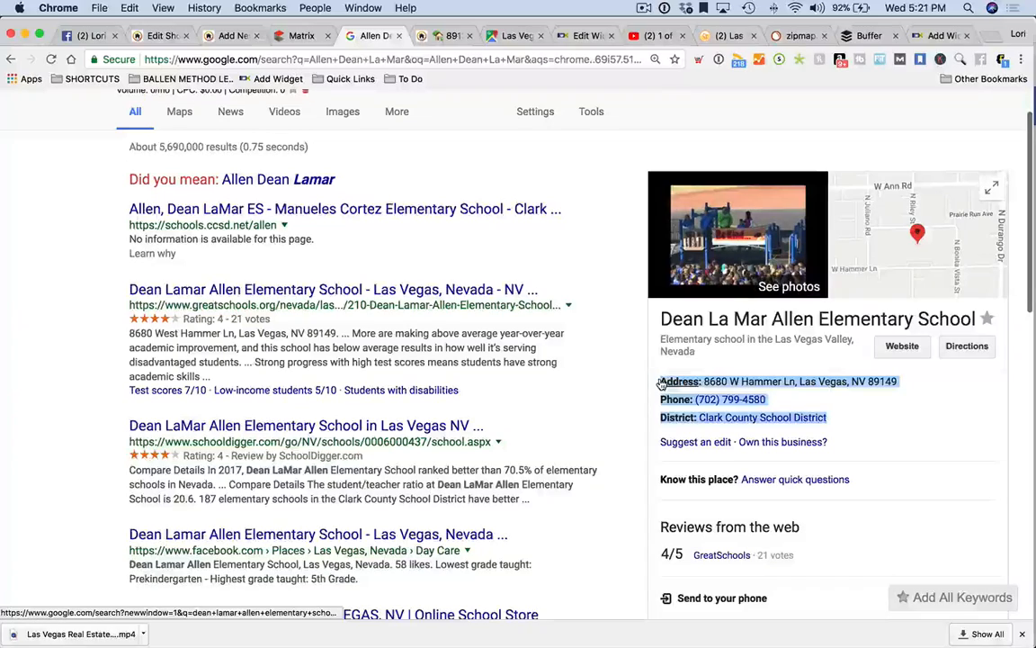
Add a General Content block to the new showcase and paste the school's contact details into its content.
click(224, 35)
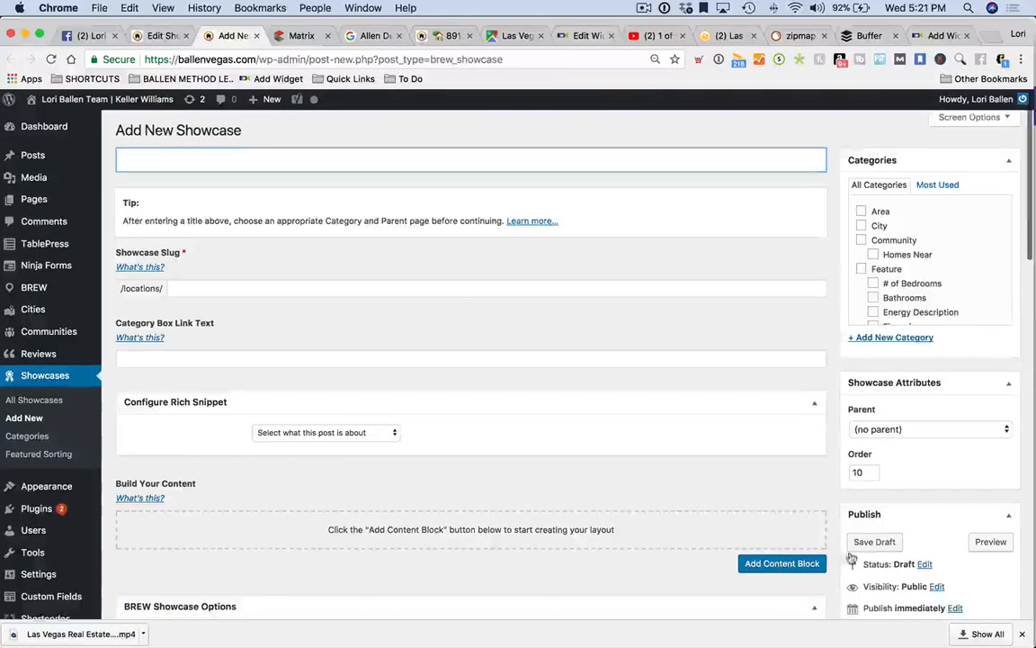
click(785, 566)
click(743, 436)
scroll(349, 474, down, 5)
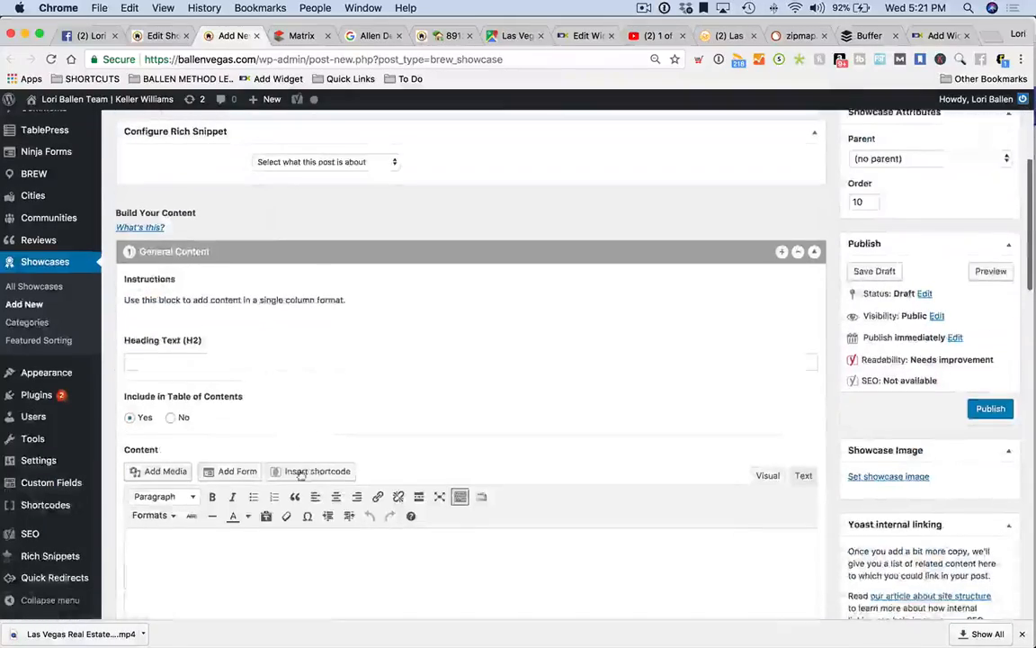
click(185, 578)
key(super+v)
Copy the school's name from the Google result and enter "Dean La Mar Allen Elementary School" as the new showcase's title.
click(173, 35)
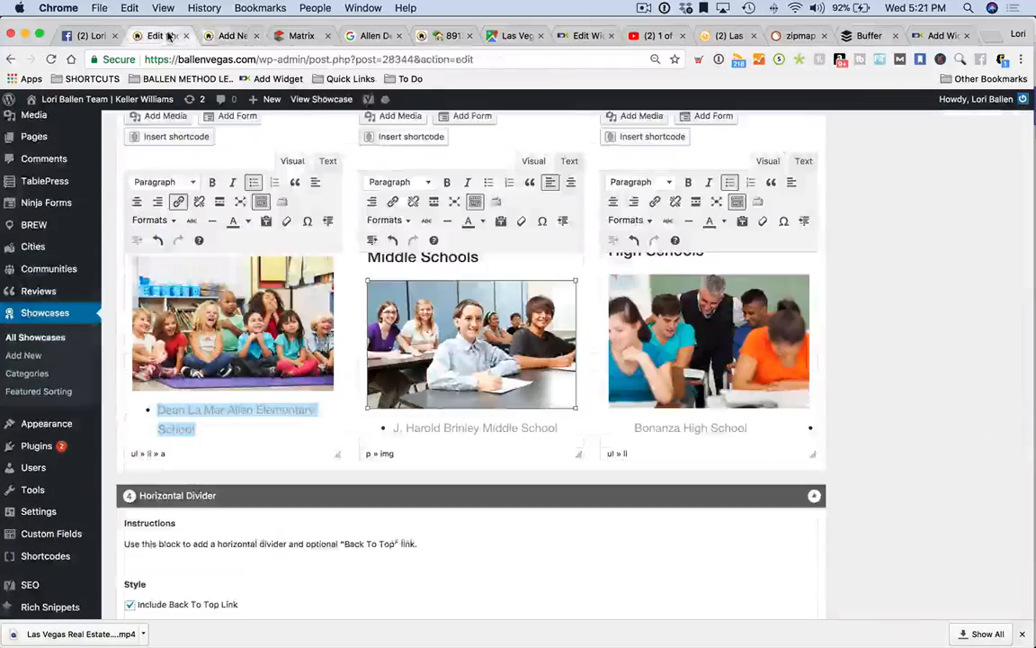
click(299, 36)
click(355, 37)
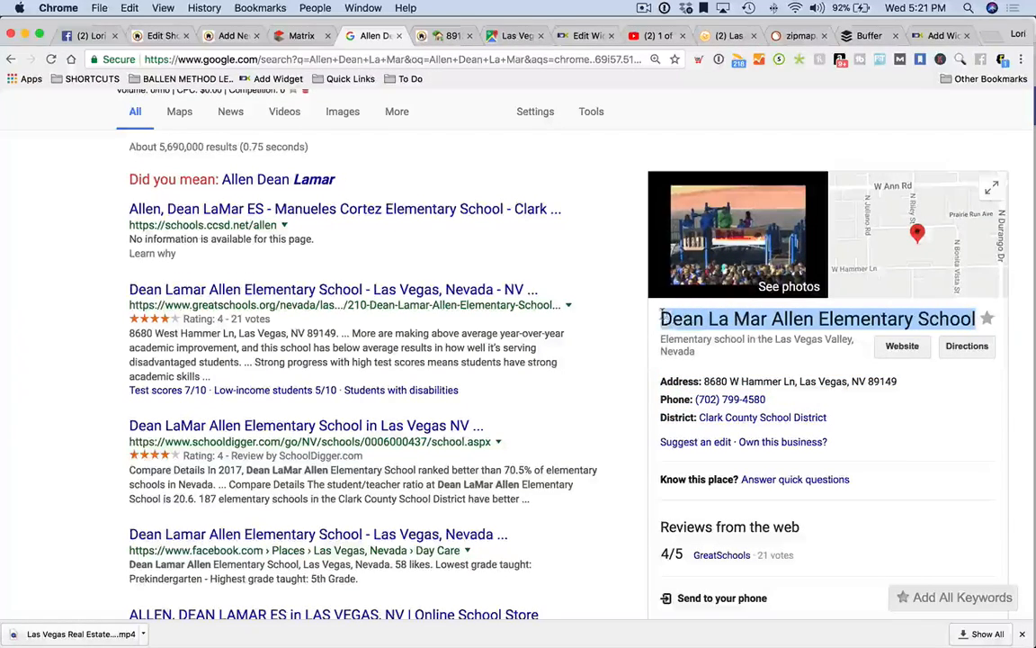
click(232, 36)
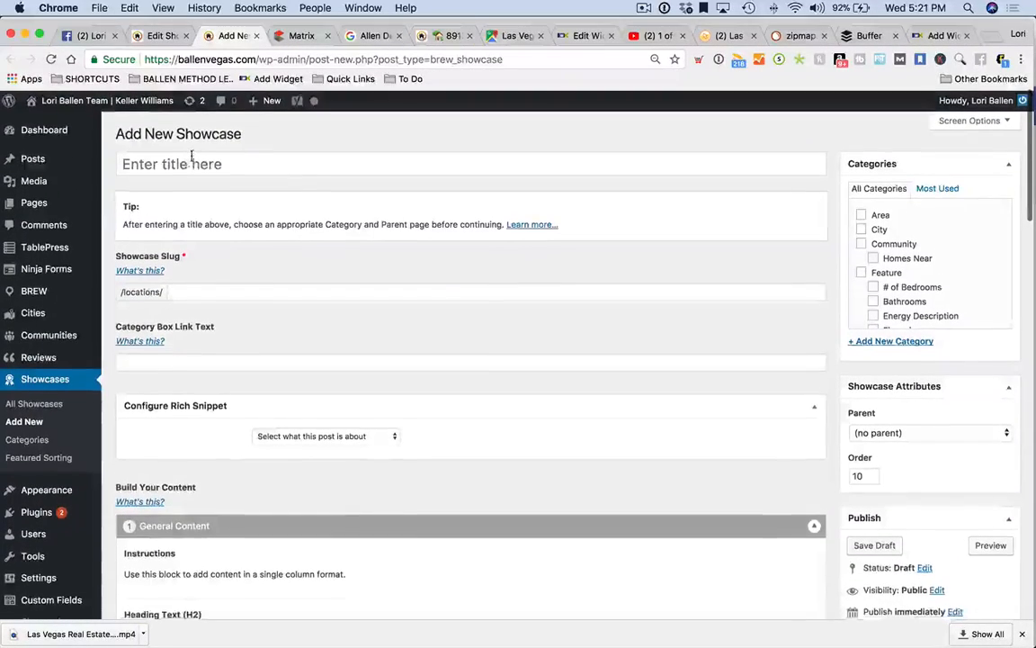
click(126, 162)
text(Dean La Mar Allen Elementary School)
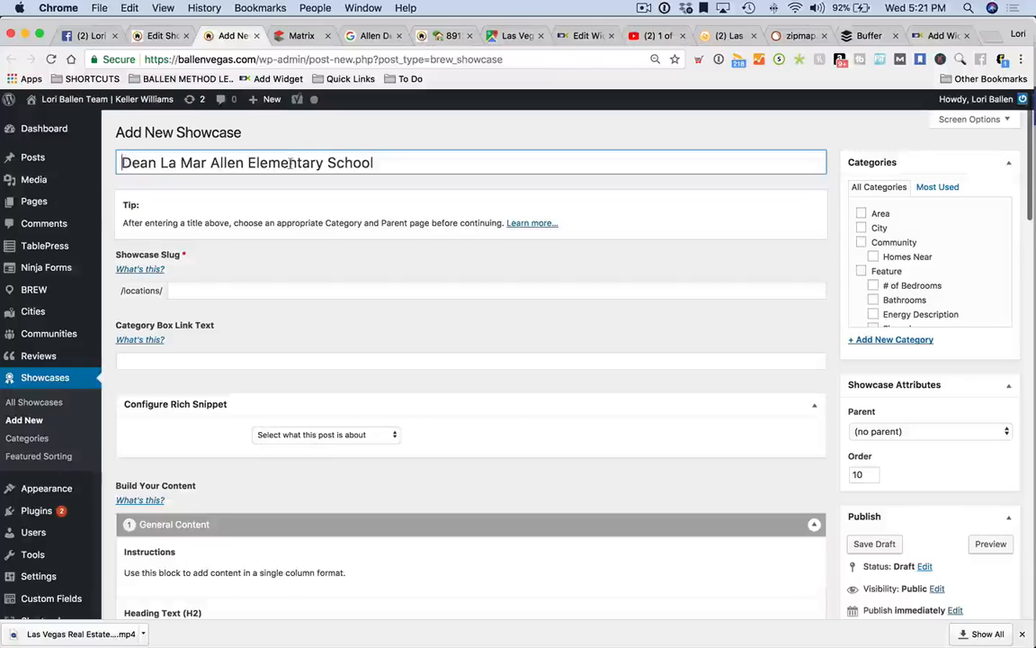
Put "Homes Near" in front of the school name in the showcase title.
click(123, 163)
text(Homes Nea)
key(BackSpace)
key(BackSpace)
text(Near)
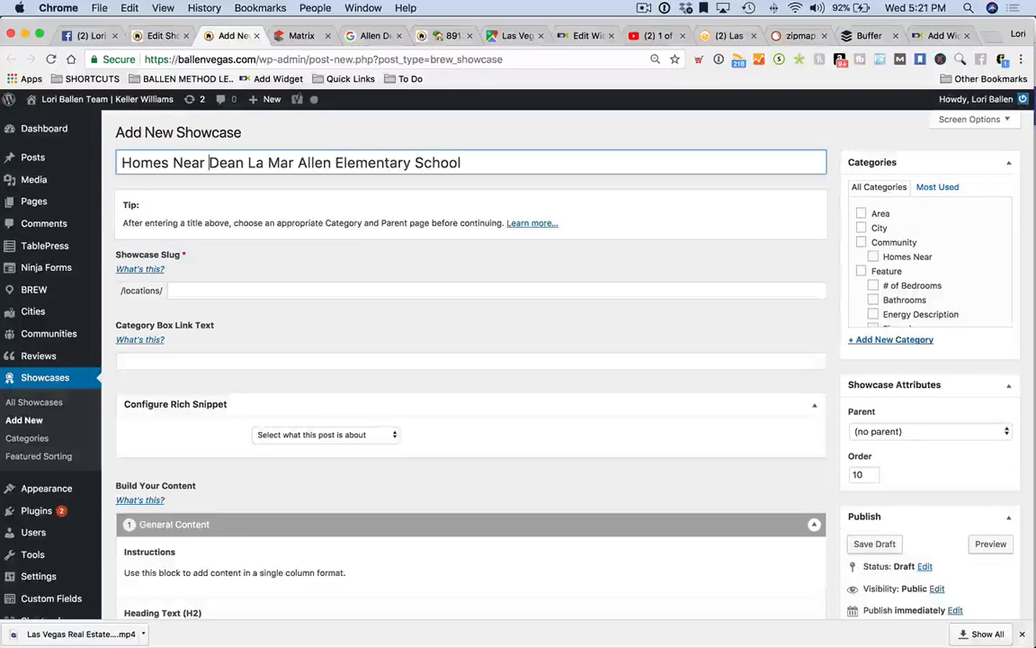
Assign the showcase to the Elementary category under Schools and set its parent to Las Vegas Schools.
click(283, 287)
scroll(930, 265, down, 4)
scroll(927, 277, down, 3)
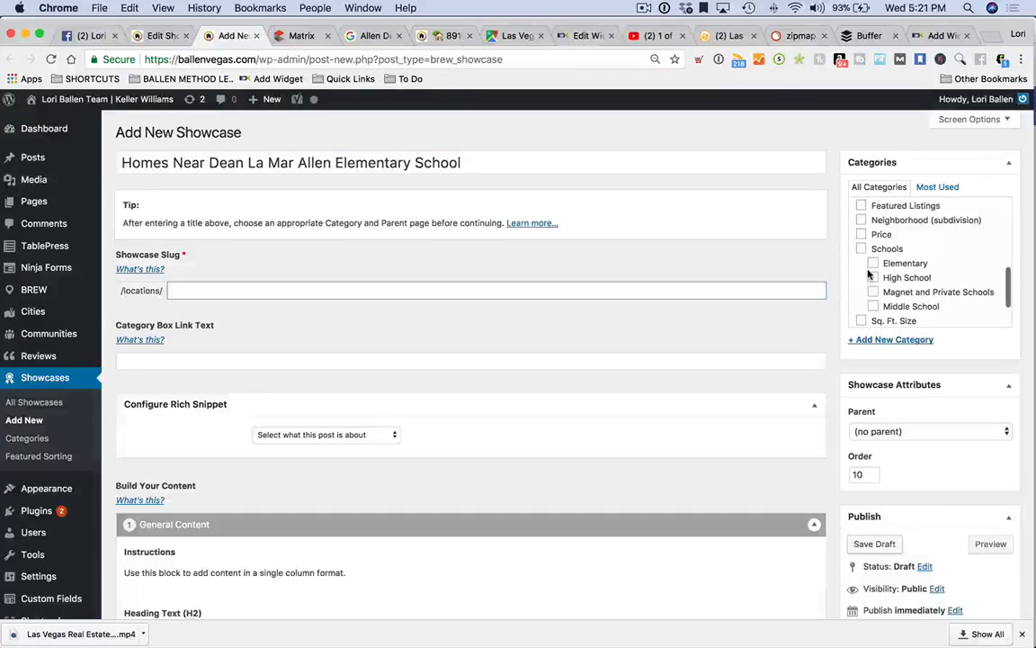
scroll(808, 277, down, 1)
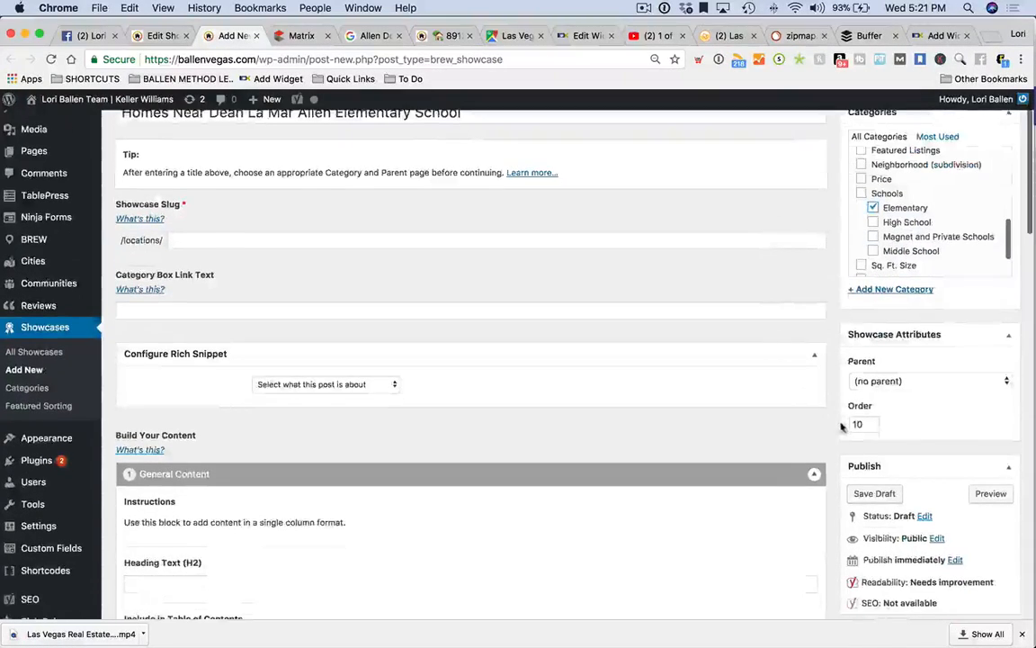
click(876, 381)
text(cl)
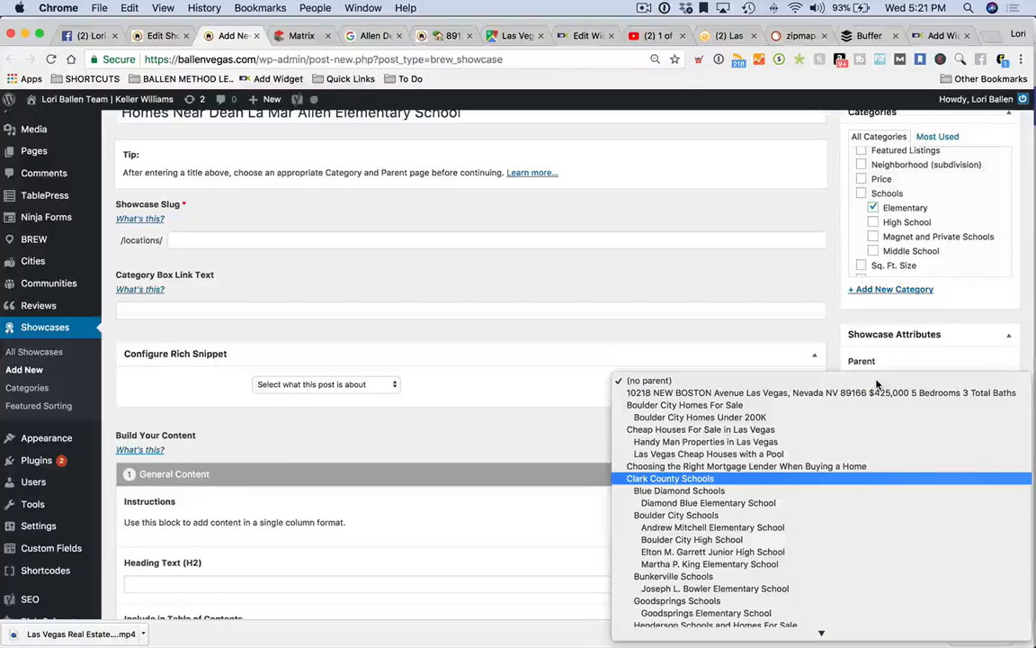
key(Return)
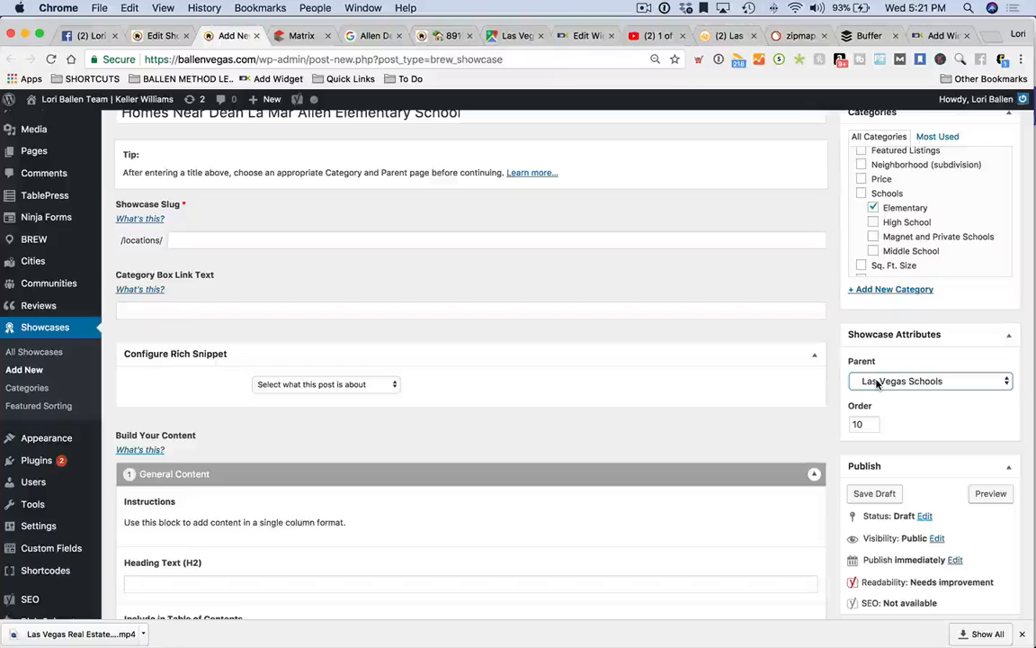
Set the showcase slug to "Dean-La-Mar-Allen".
click(212, 243)
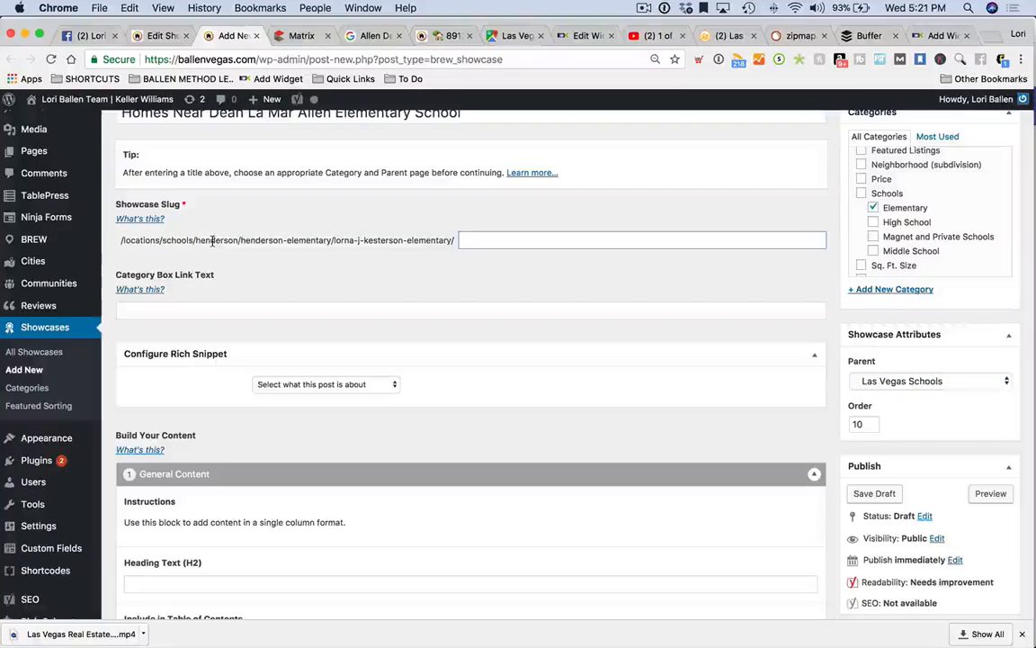
scroll(212, 247, up, 1)
text(Dean-La-Mar)
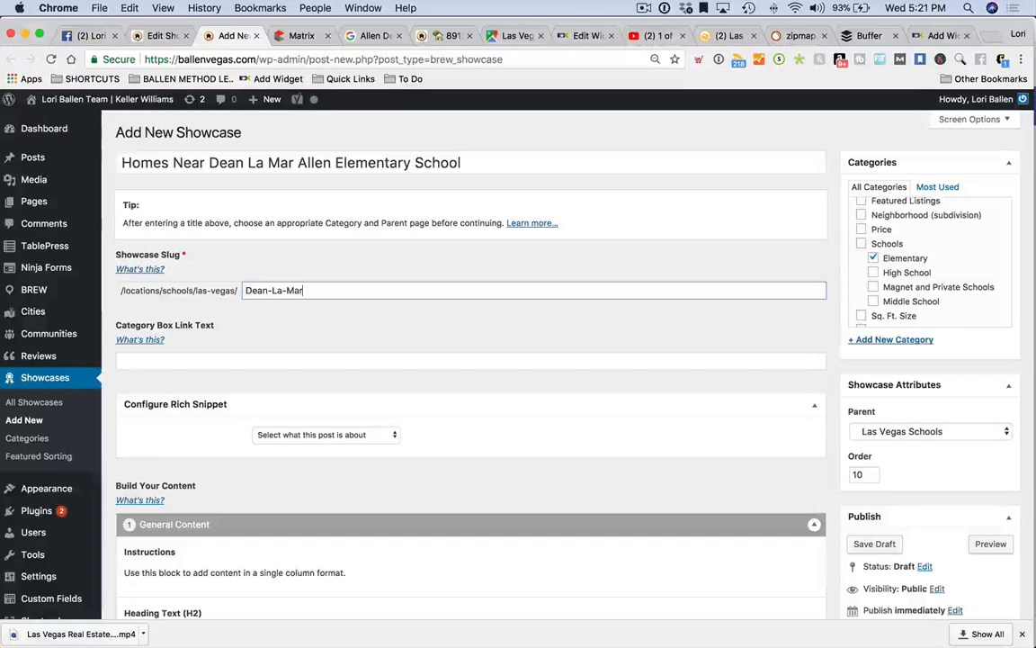
text(-Allen-Elem)
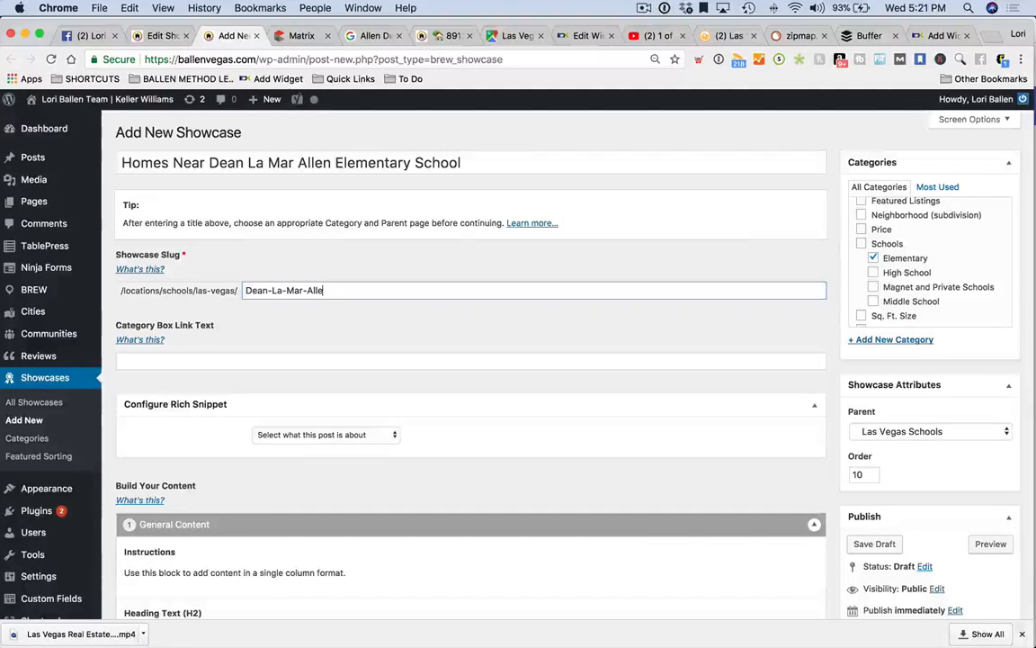
text(n)
key(Tab)
Extend the category box link text to "Dean La Mar Allen Elementary".
scroll(327, 365, down, 1)
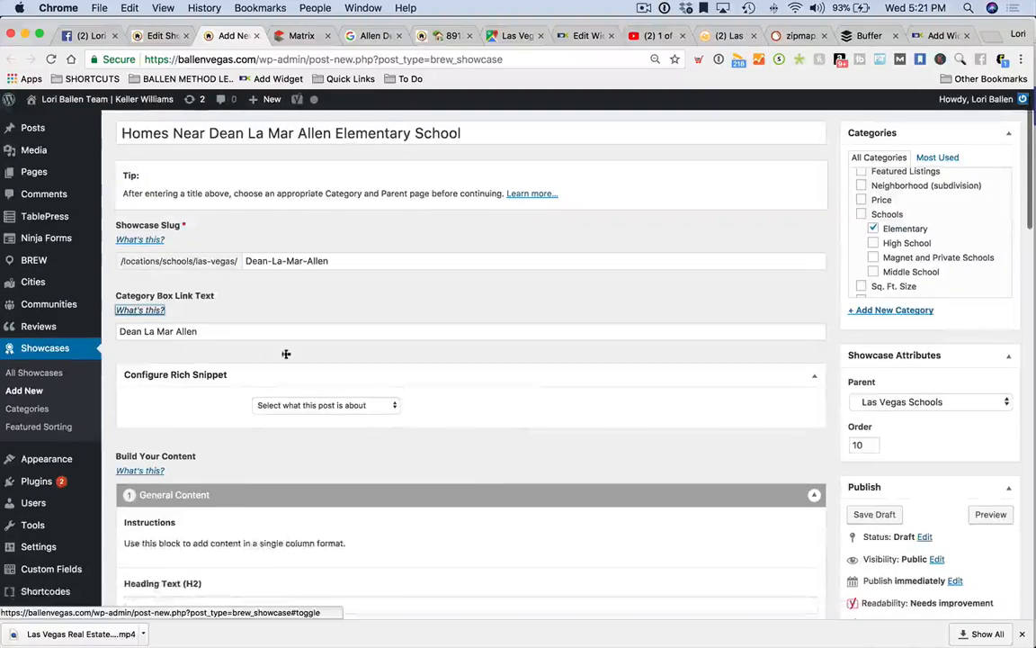
click(217, 330)
text(Ele)
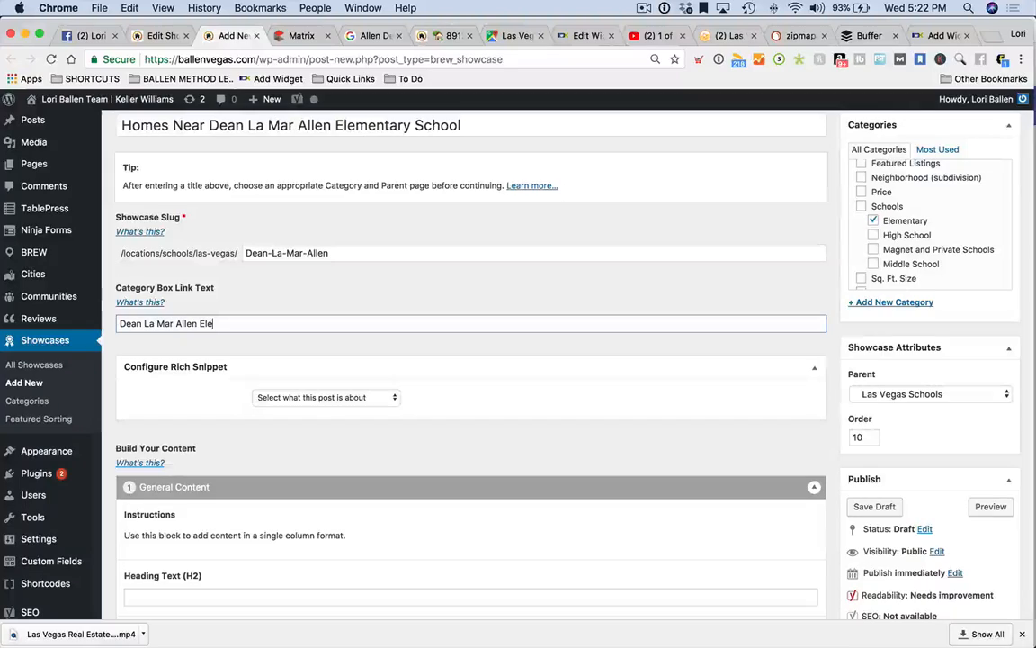
text(mentary)
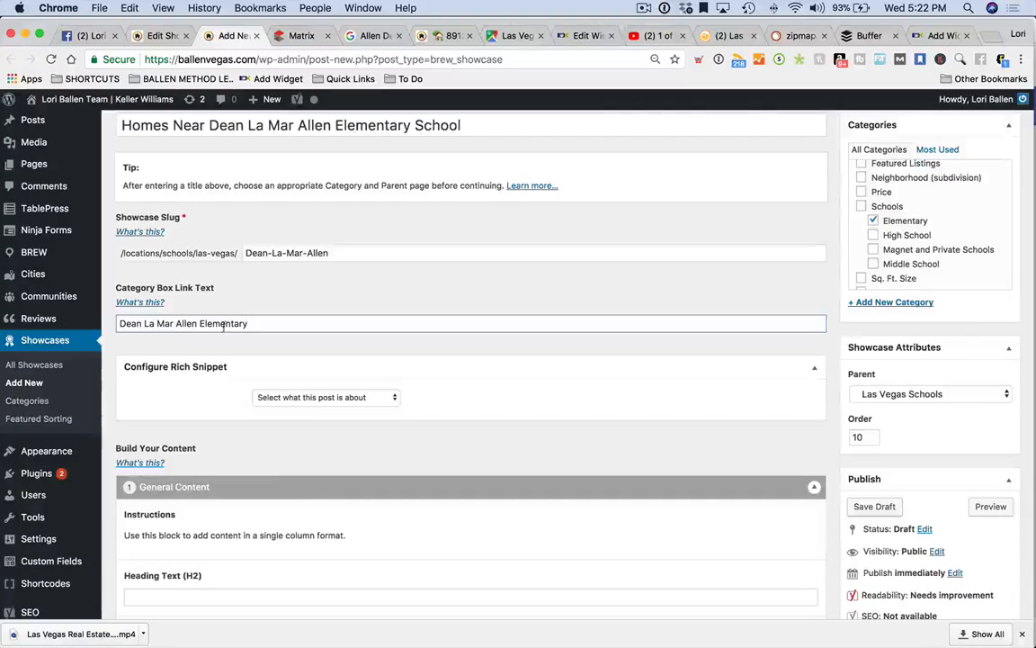
Set the General Content block's H2 heading to "Contact Information".
scroll(225, 336, down, 5)
click(182, 292)
text(Conta )
text(t)
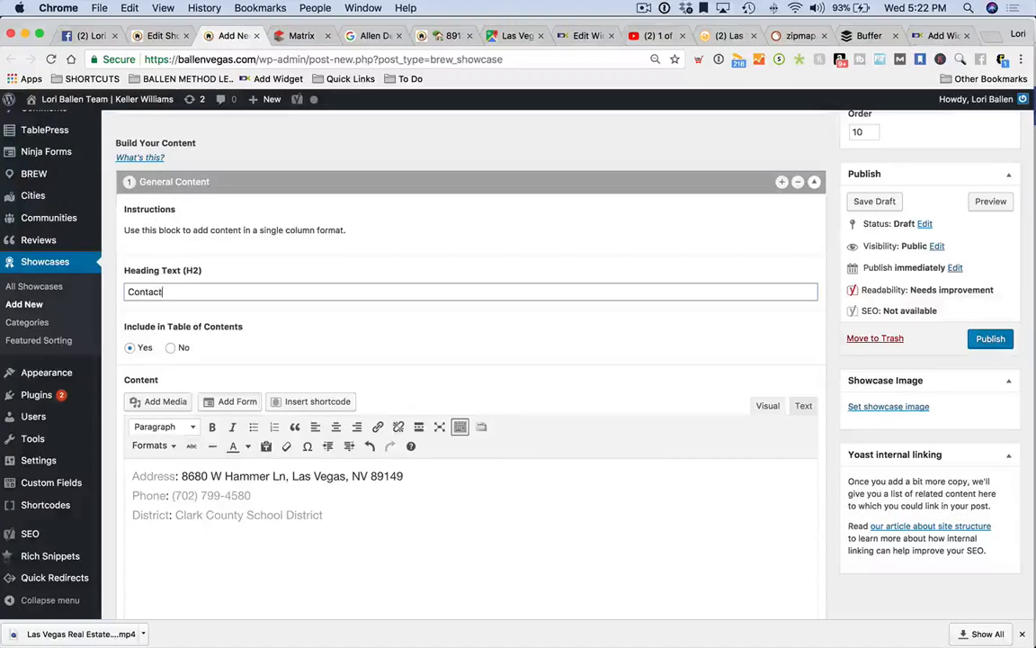
text( Inforamation)
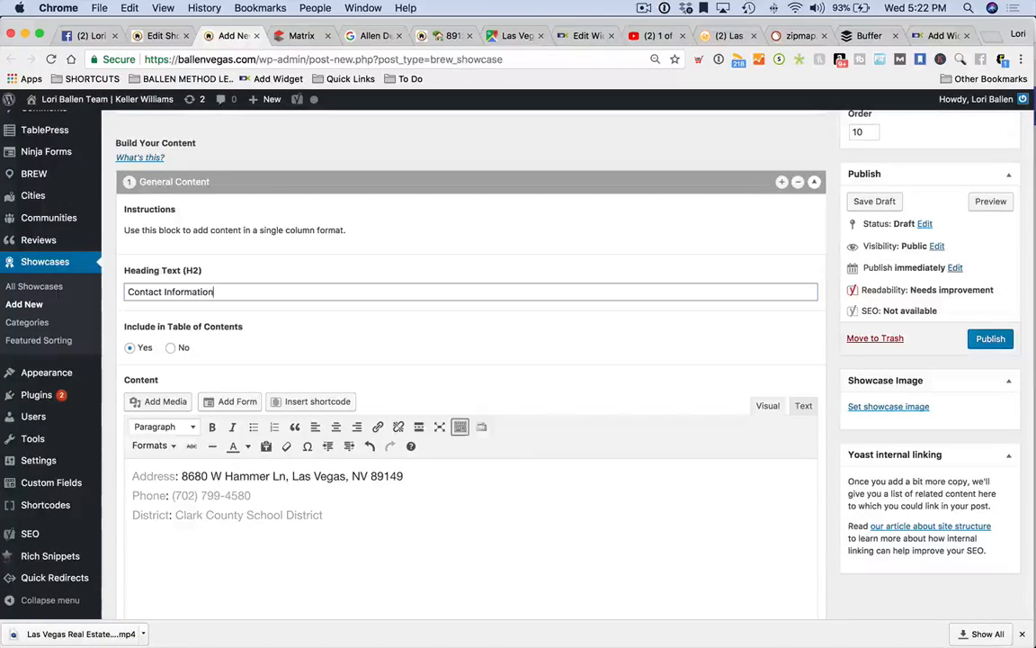
scroll(179, 358, down, 3)
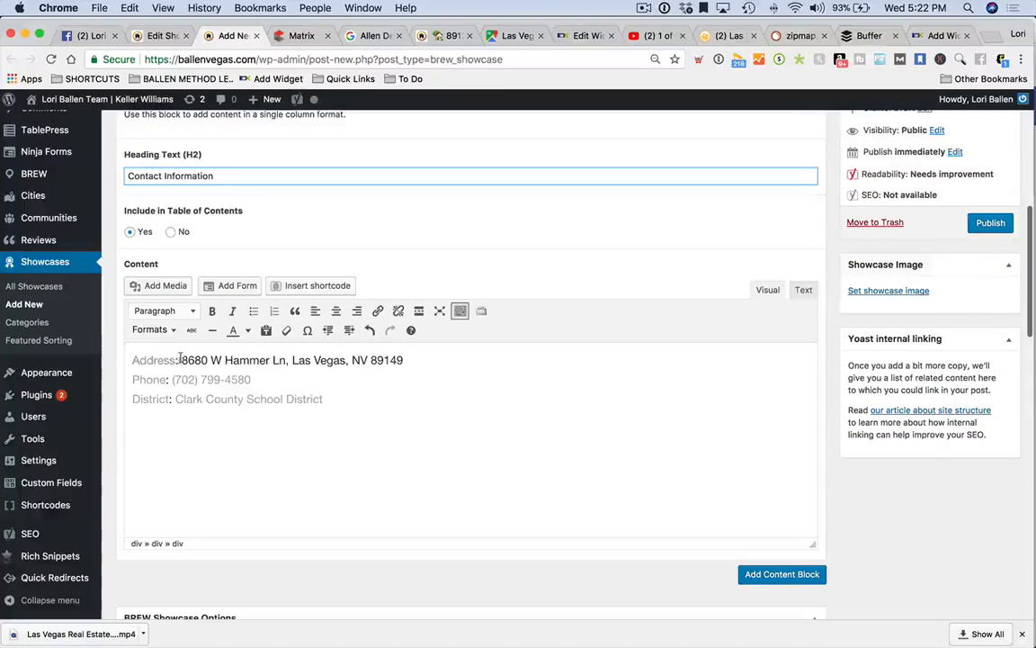
Remove the links from the pasted contact details and delete the District line.
drag(343, 399, 133, 360)
click(399, 311)
click(345, 414)
drag(323, 398, 132, 398)
key(BackSpace)
Delete the "Address:" and "Phone:" labels, keeping only the address and the phone number in the content.
drag(183, 360, 131, 360)
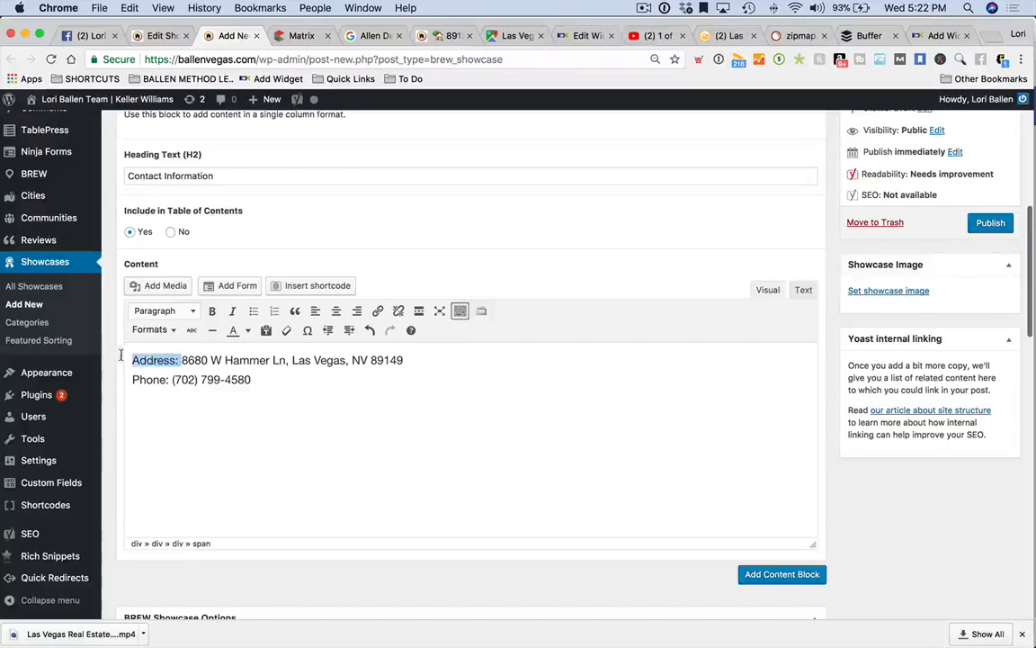
key(BackSpace)
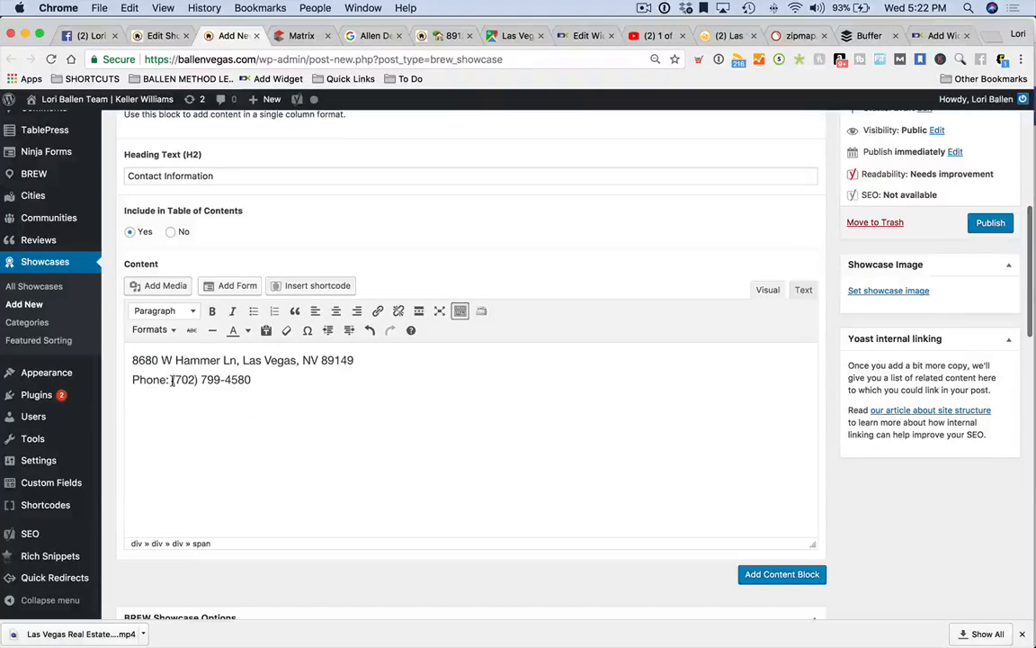
drag(173, 380, 88, 382)
key(BackSpace)
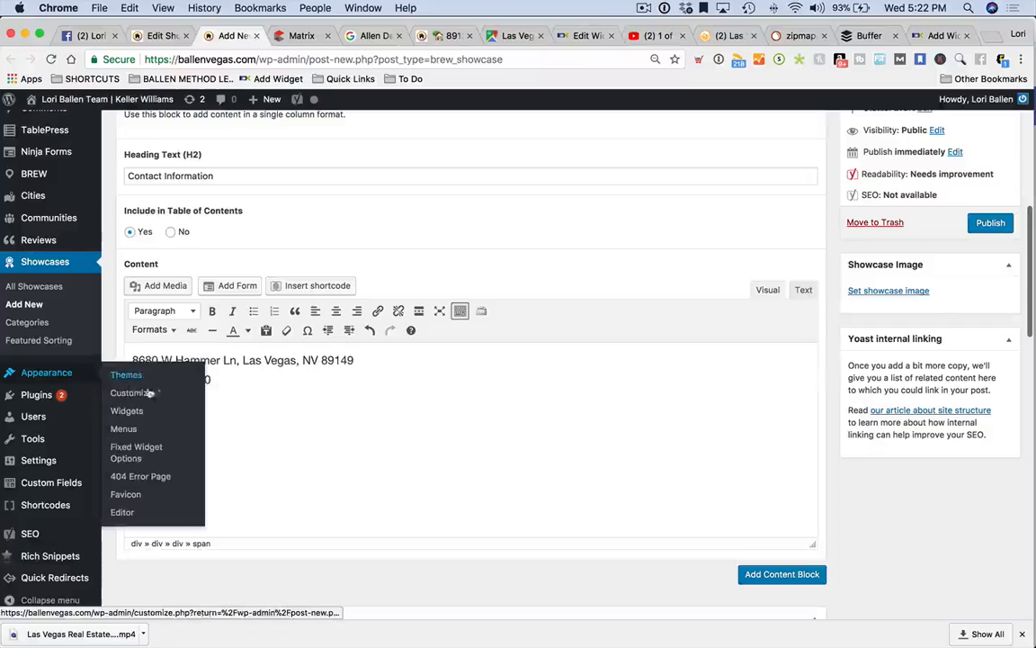
Copy the web address of the school's official site found through Google, and add a "Website" line below the phone number in the showcase.
click(376, 35)
click(904, 348)
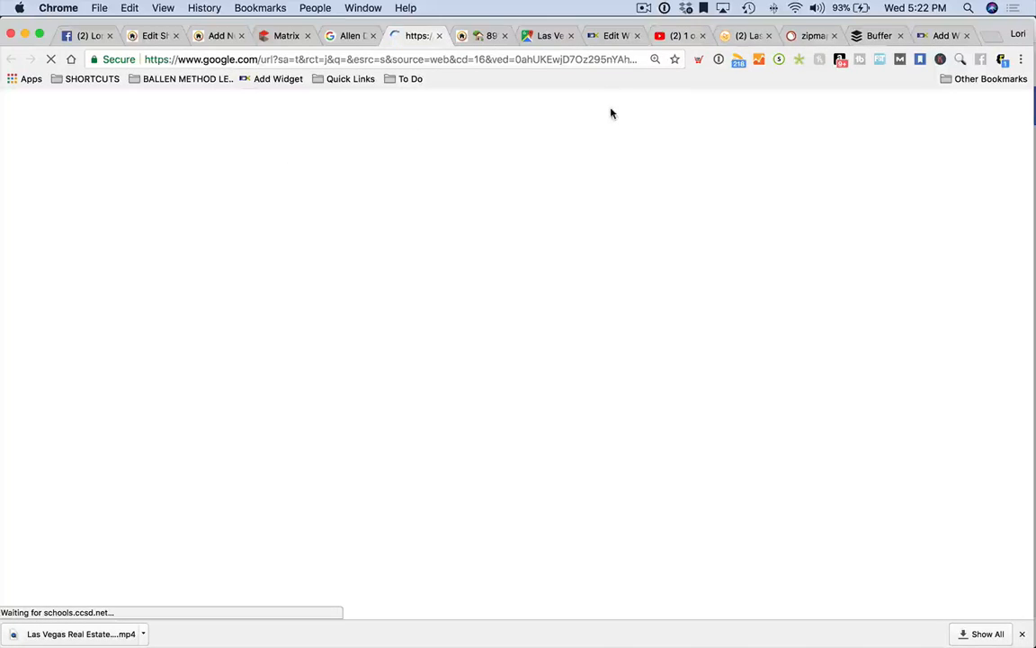
click(332, 59)
key(super+c)
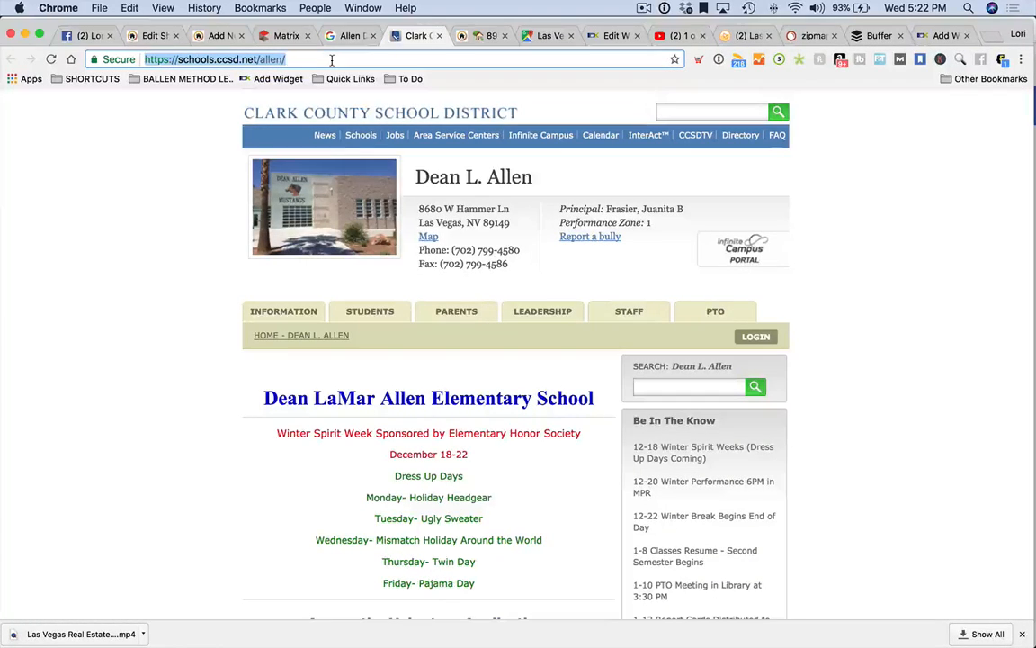
click(218, 35)
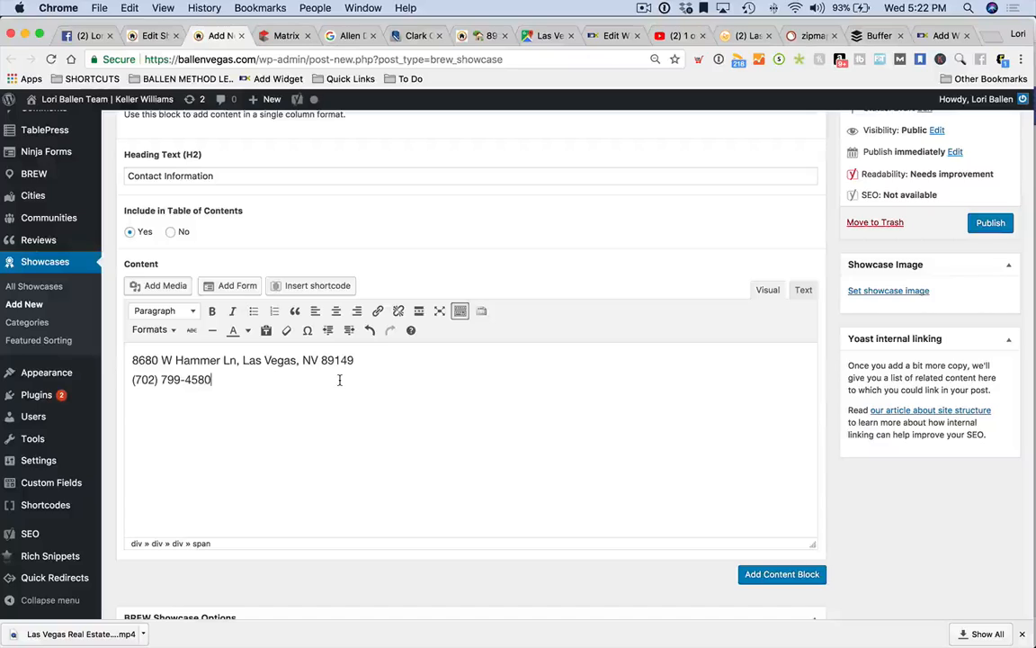
key(Return)
text(Website)
drag(199, 400, 81, 396)
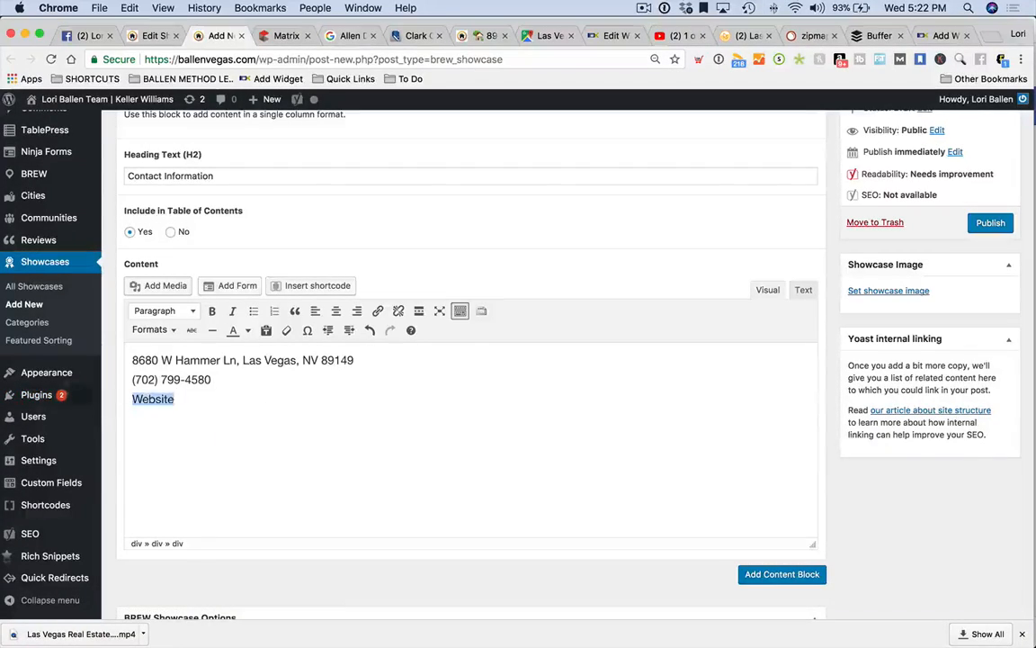
click(378, 311)
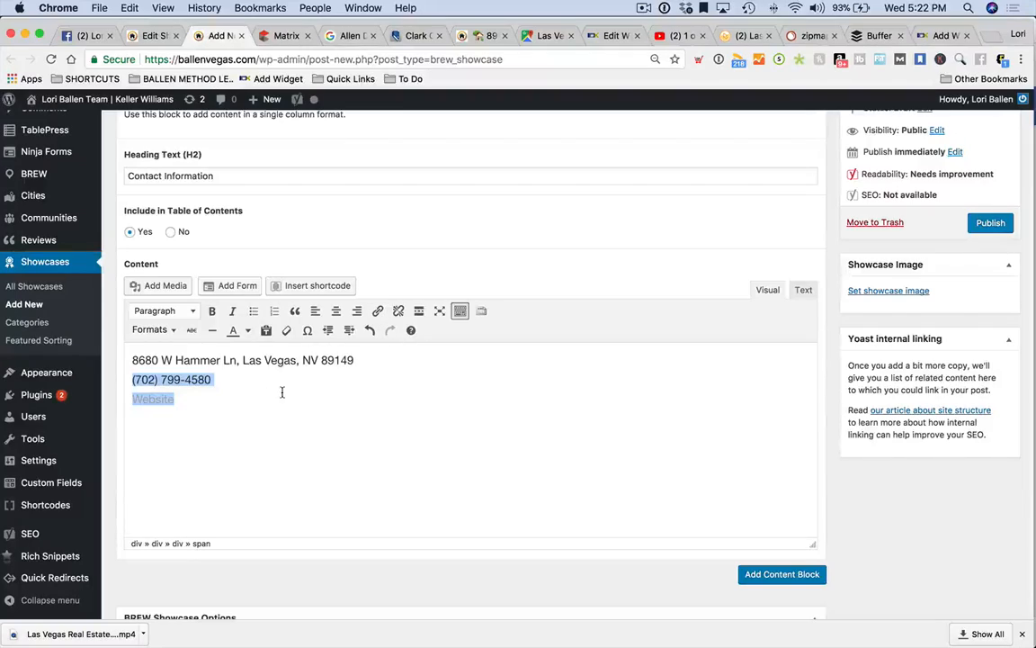
key(super+v)
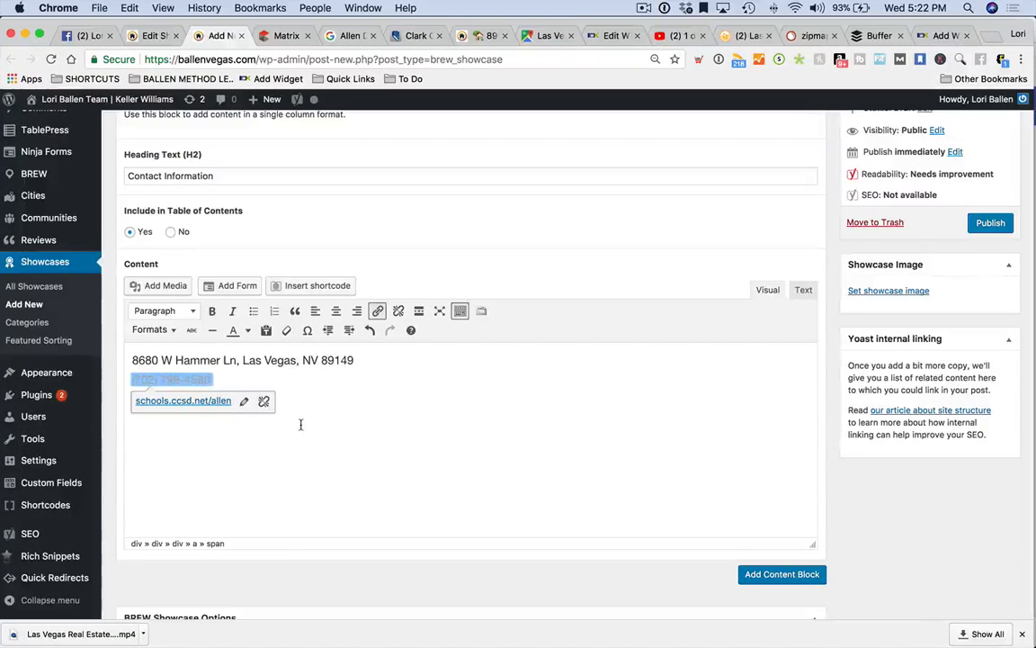
key(super+z)
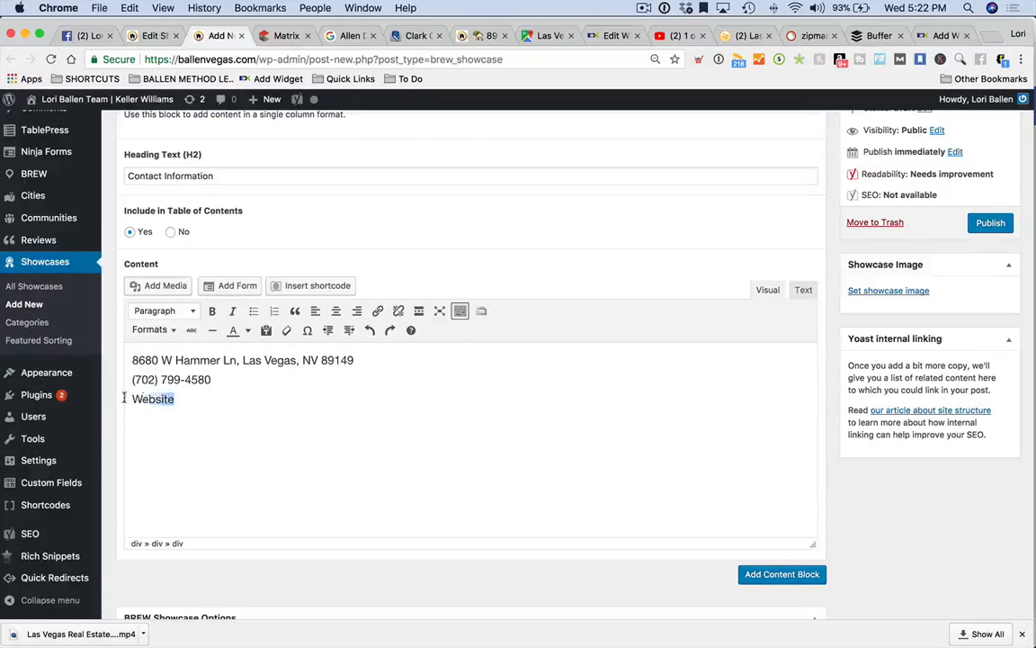
click(378, 310)
key(super+v)
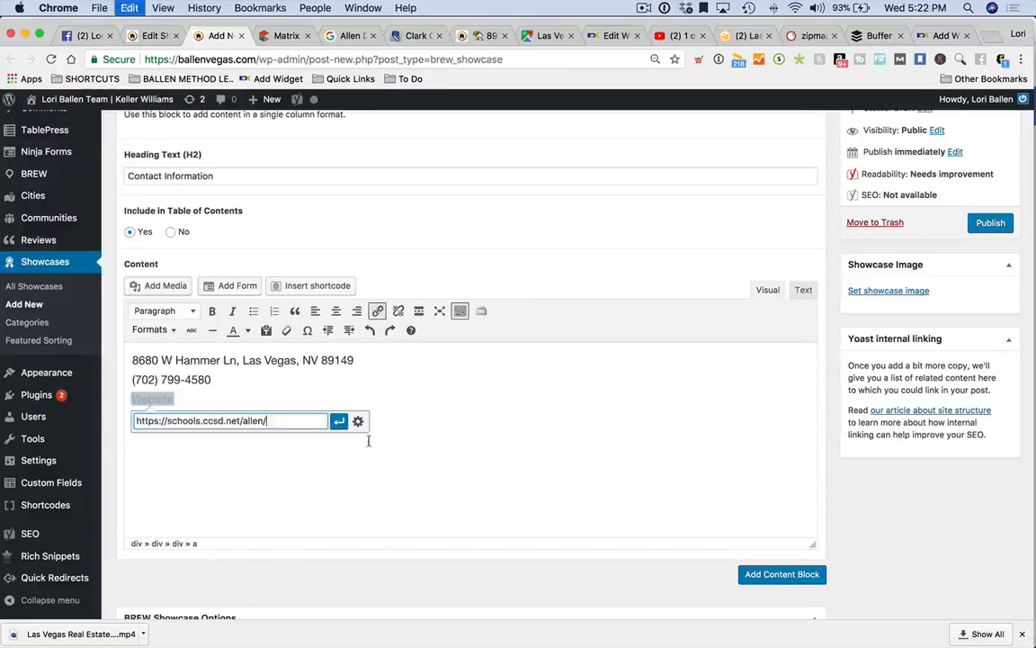
click(339, 421)
Add a Horizontal Divider content block below the Contact Information block.
scroll(509, 432, down, 5)
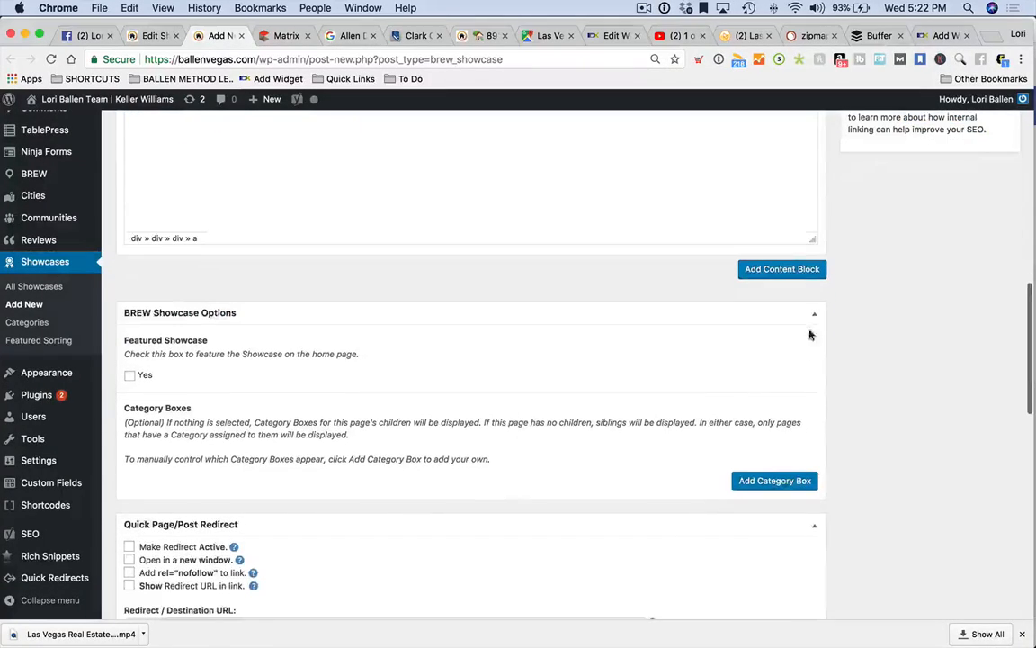
click(772, 272)
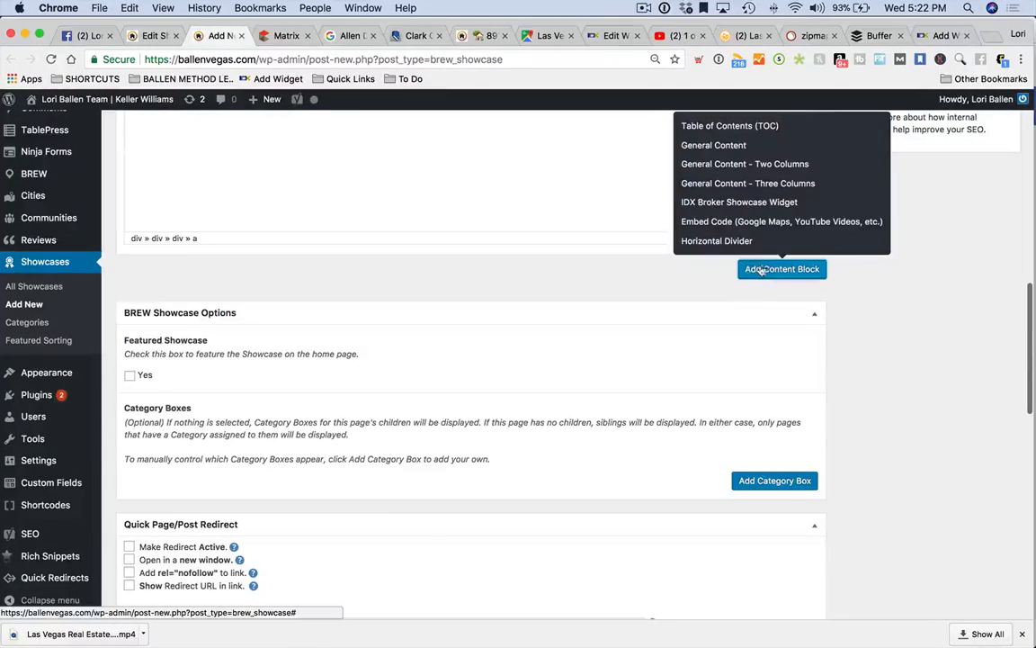
click(718, 241)
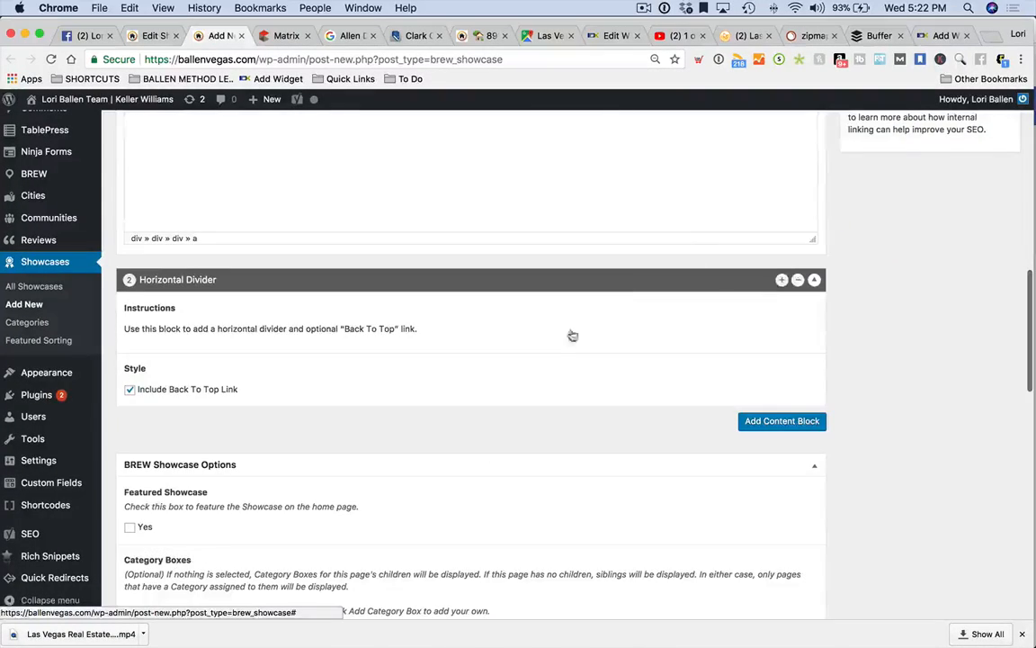
Add an IDX Broker Showcase Widget content block below the horizontal divider.
scroll(583, 321, down, 3)
click(778, 256)
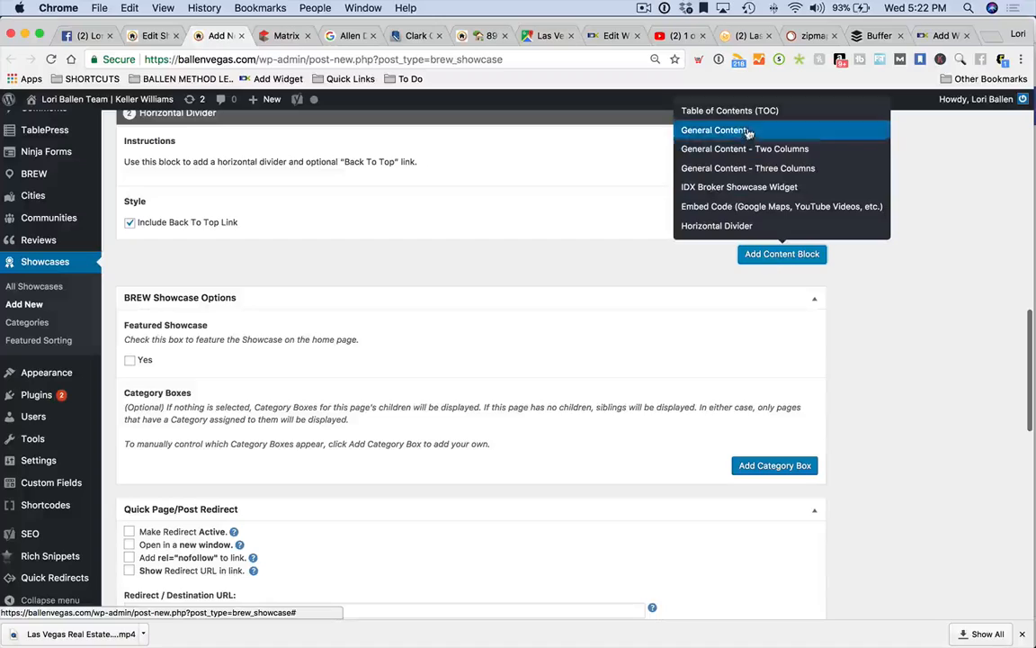
click(765, 187)
scroll(360, 378, down, 1)
click(258, 355)
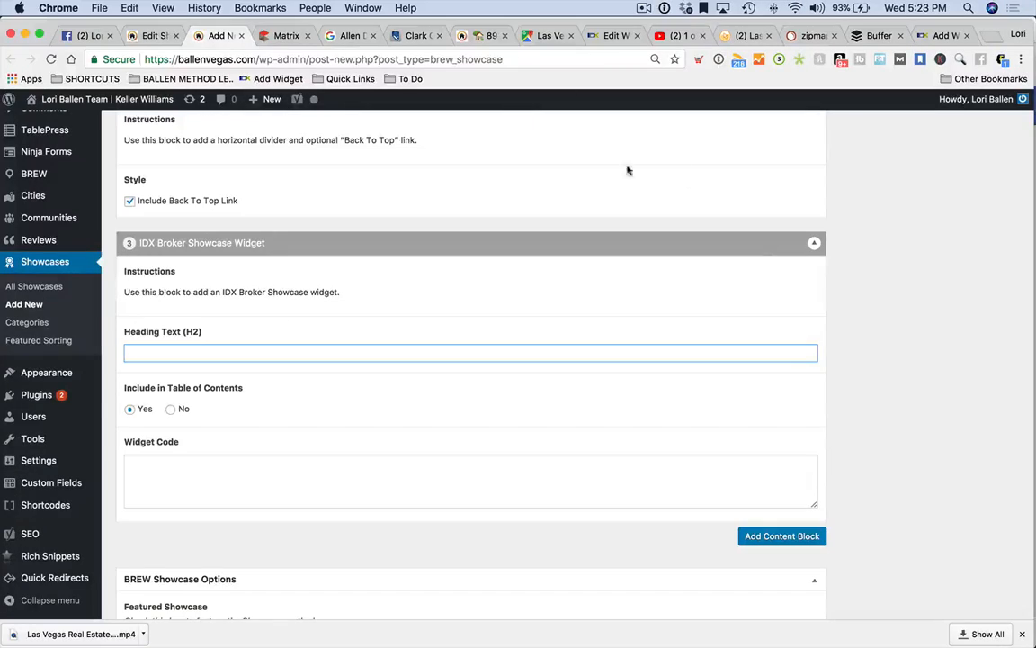
Switch to IDX Broker, open the list for managing all widgets, and search it for "allen".
click(932, 36)
scroll(315, 288, up, 10)
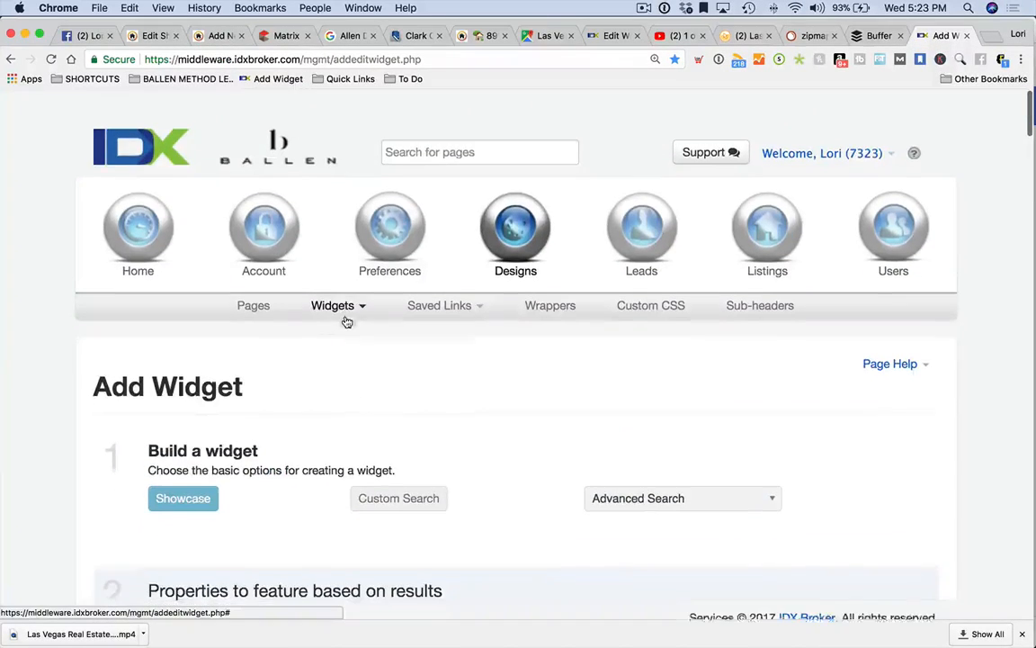
click(332, 293)
click(331, 317)
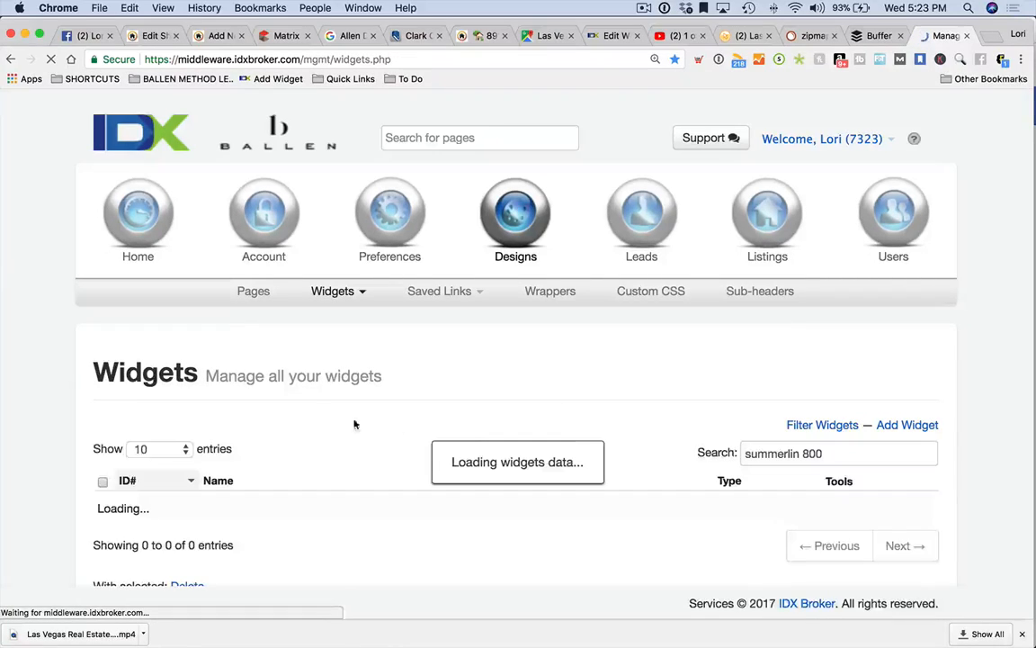
scroll(477, 397, down, 3)
text(allen)
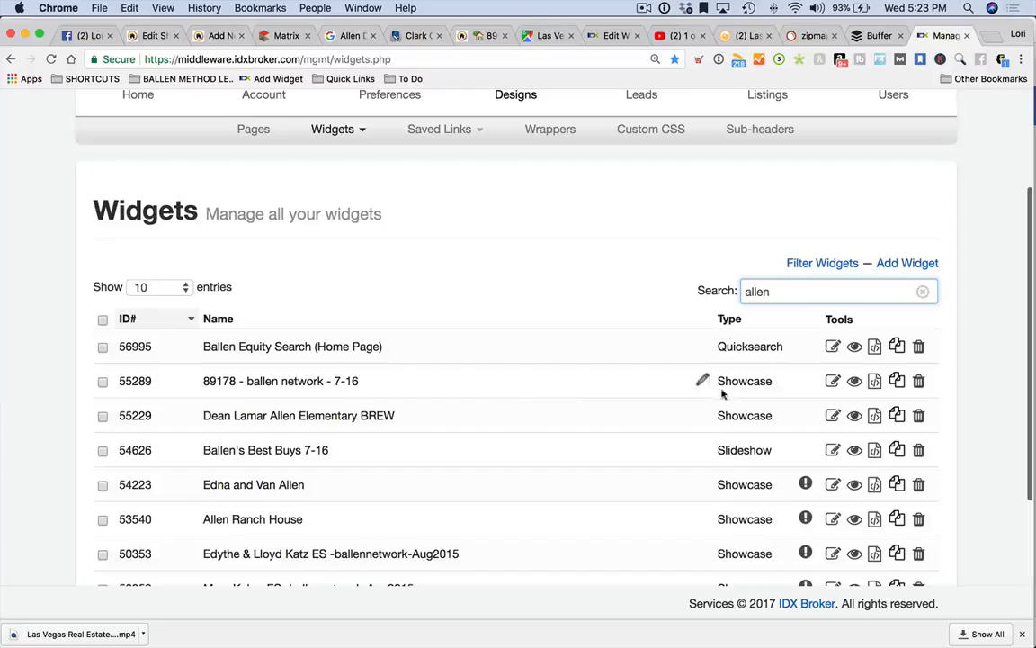
Copy the code of the "Dean Lamar Allen Elementary BREW" widget and paste it as the Widget Code of the showcase's IDX Broker block.
click(875, 415)
drag(398, 277, 288, 241)
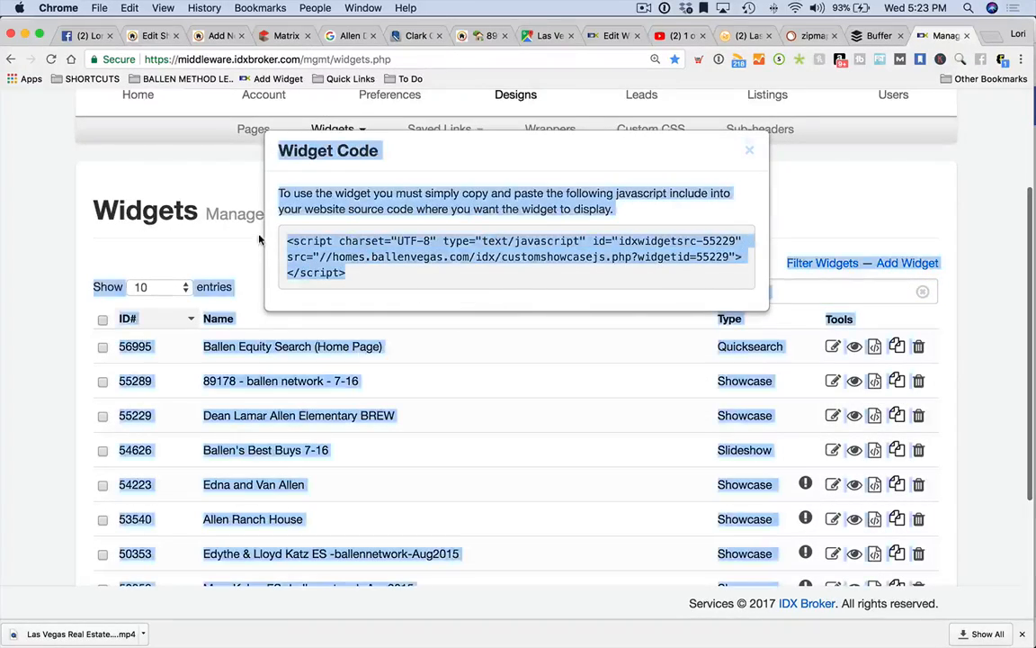
click(346, 36)
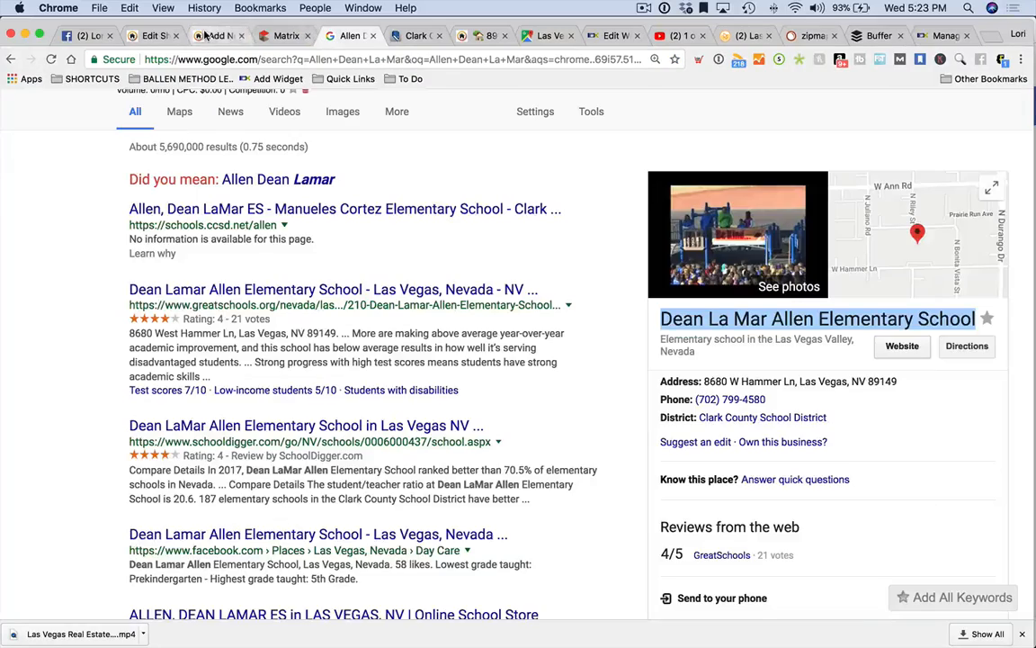
click(219, 36)
scroll(451, 353, down, 2)
click(284, 376)
text(<script charset="UTF-8" type="text/javascript" id="idxwidgetsrc-55229" src="//homes.ballenvegas.com/idx/customshowcasejs.php?widgetid=55229"></script>)
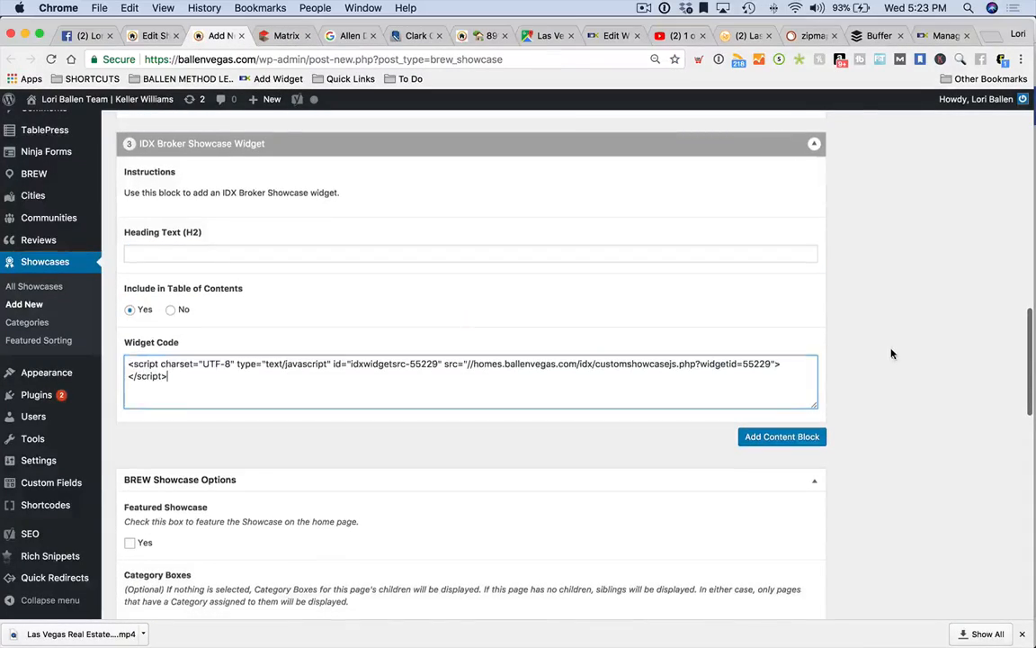
Preview the Dean La Mar Allen Elementary showcase and check its contact information, home listings and page end.
scroll(892, 355, up, 10)
scroll(756, 386, down, 3)
scroll(756, 385, down, 3)
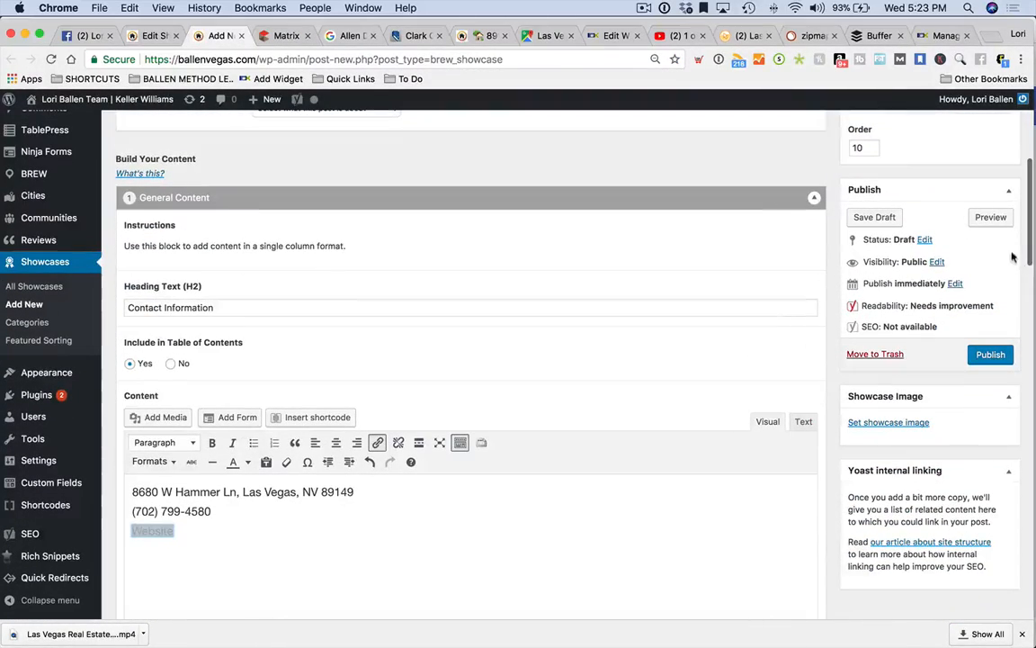
click(990, 216)
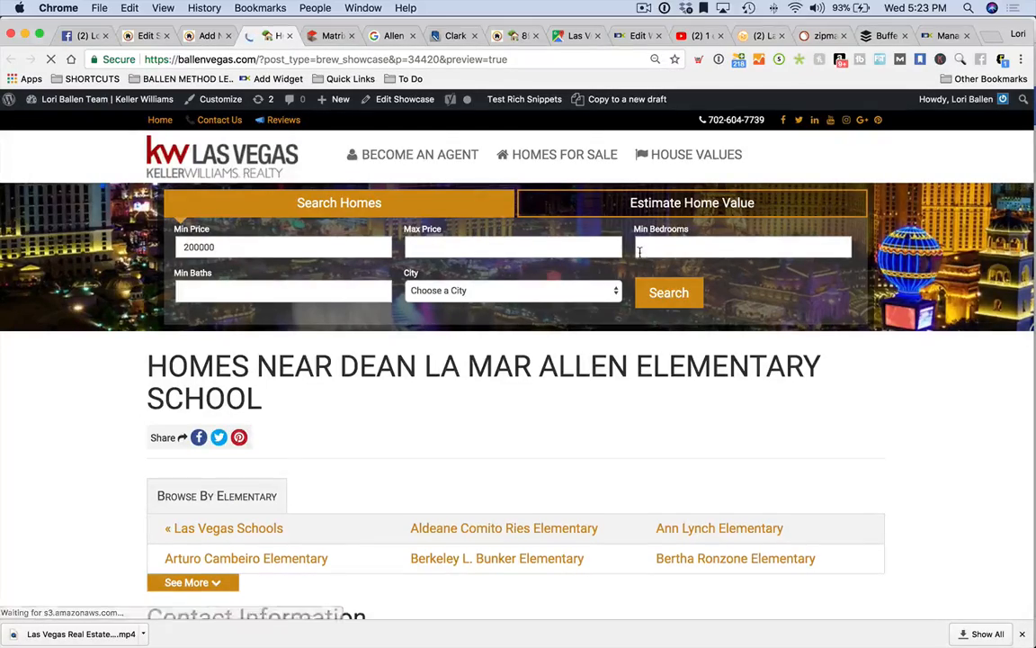
scroll(570, 270, down, 5)
scroll(46, 340, down, 14)
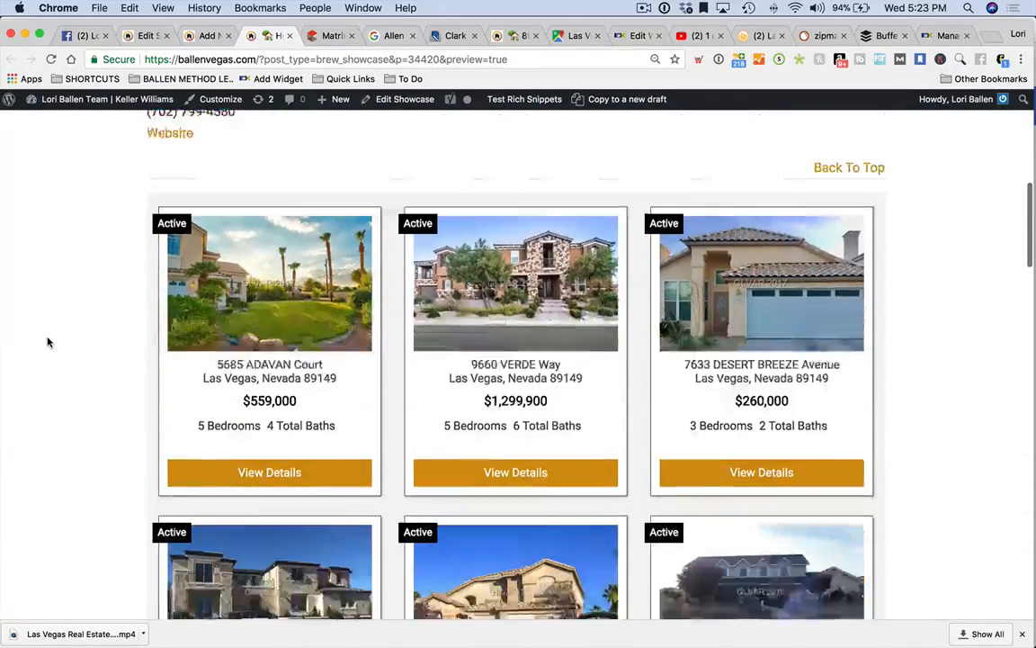
scroll(54, 340, down, 7)
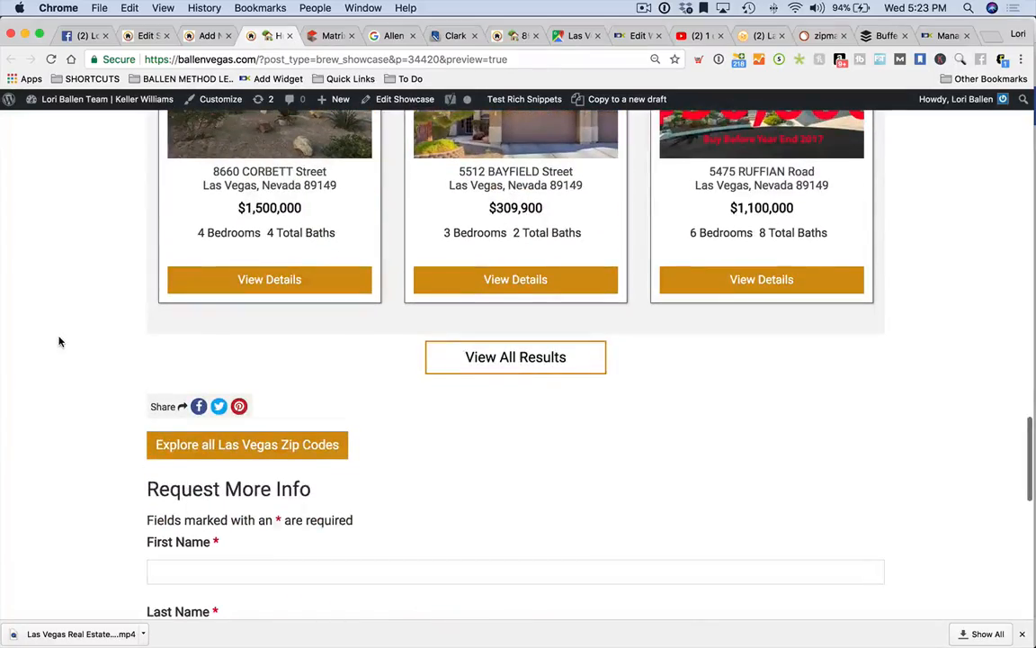
scroll(69, 358, up, 20)
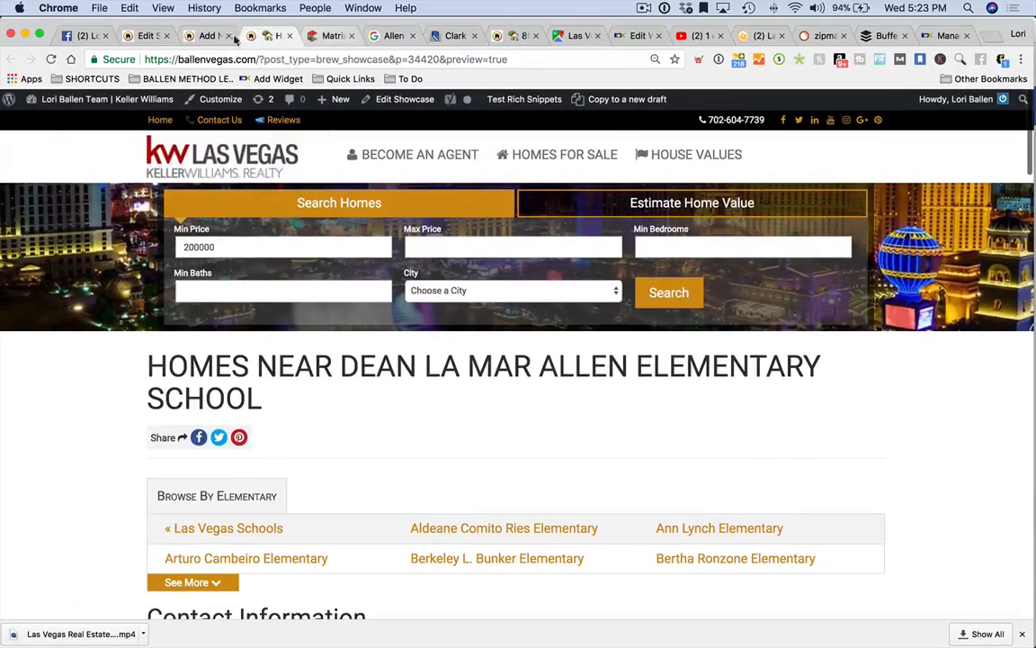
Return to editing the 89129 showcase and start a new bullet below Dean La Mar Allen Elementary School.
click(208, 35)
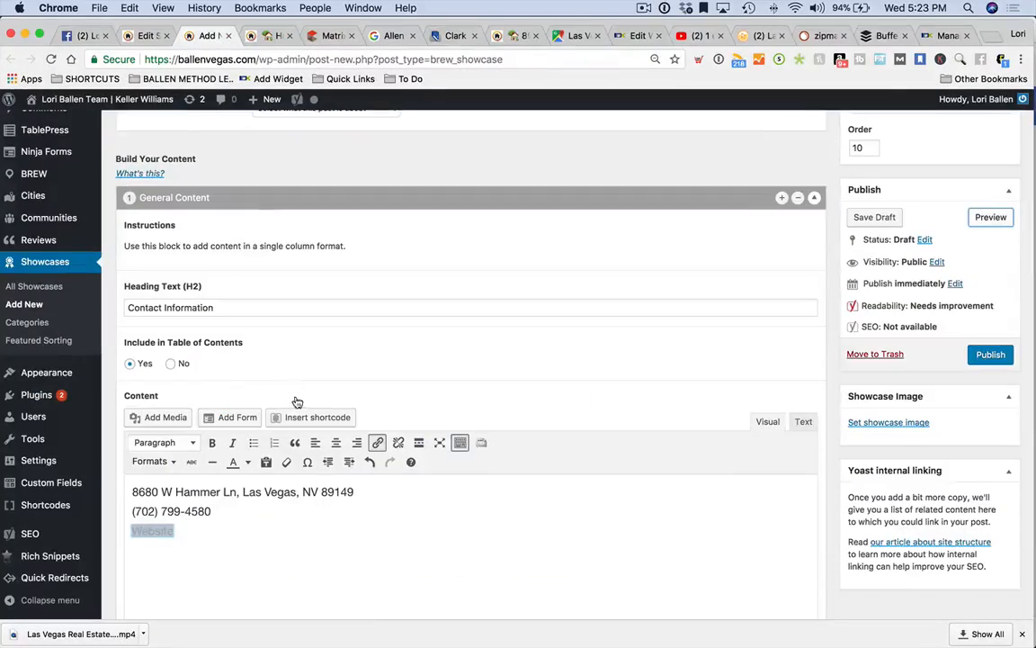
click(143, 36)
click(241, 434)
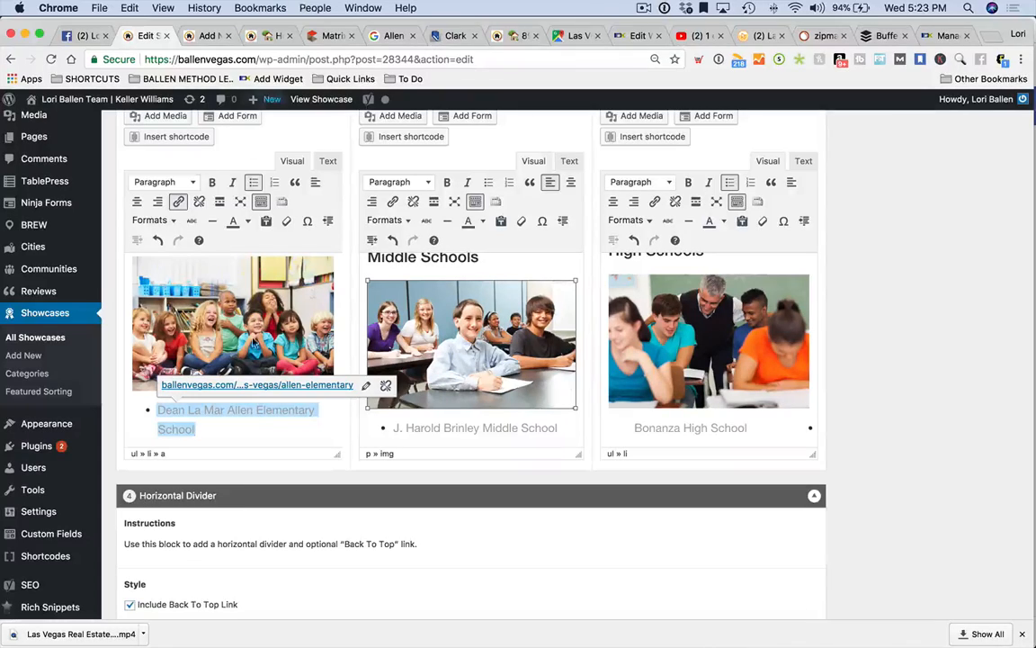
key(Return)
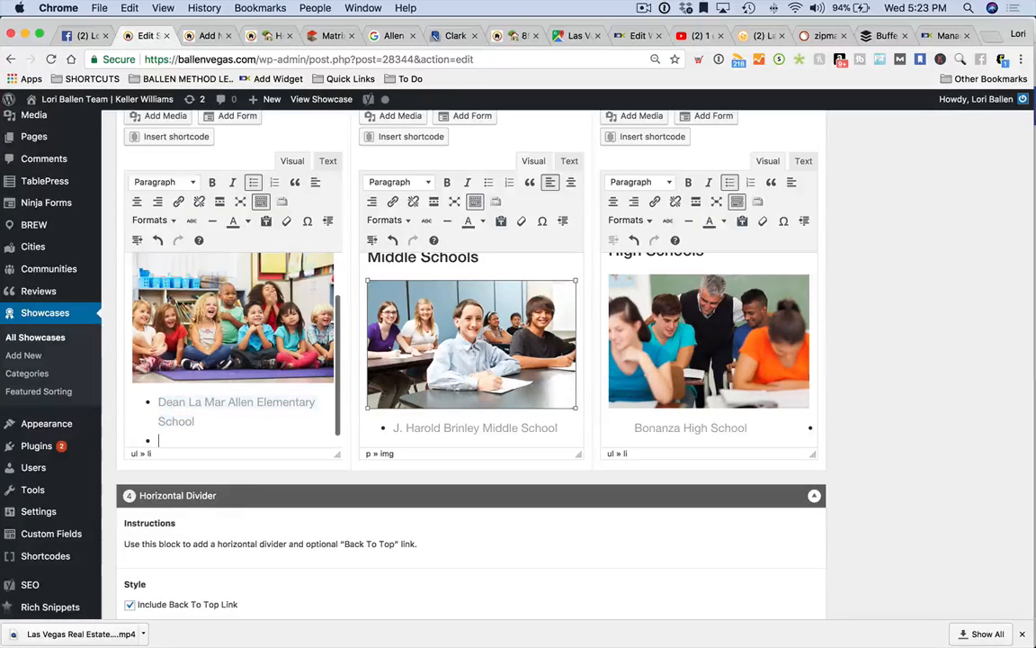
Copy the elementary school name "Conners Eileen" from the Matrix listing results and search Google for it.
click(317, 34)
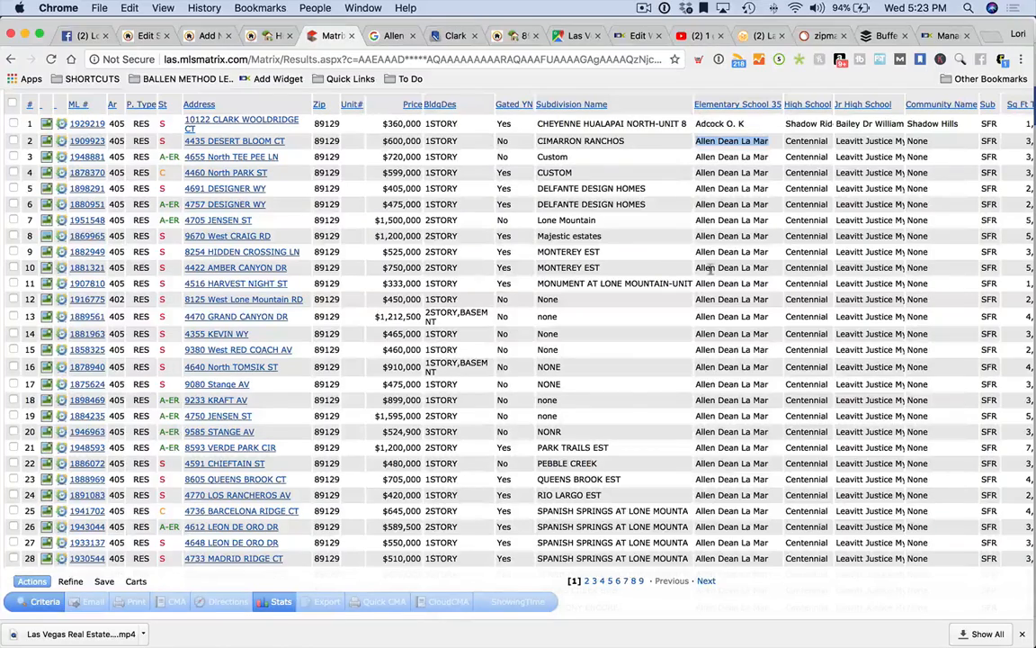
scroll(709, 252, down, 10)
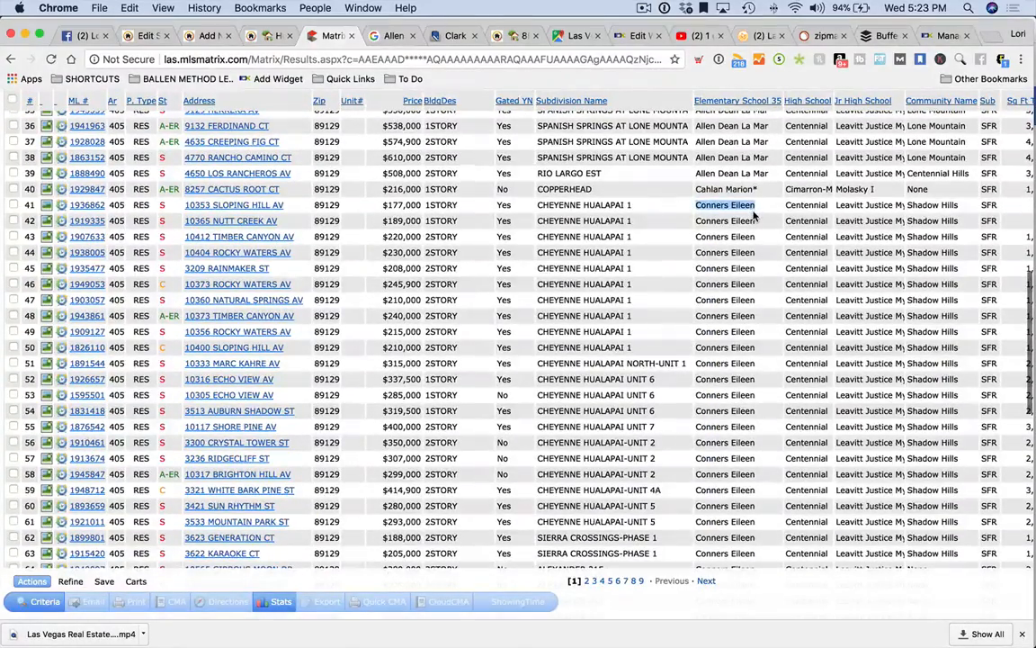
click(396, 38)
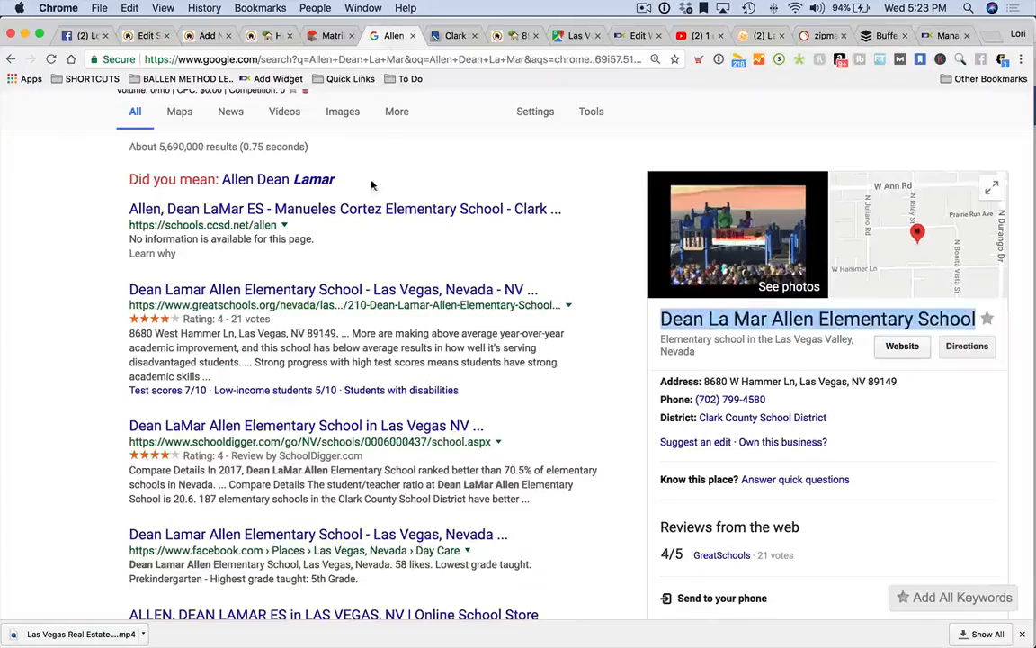
text(Conners Eileen)
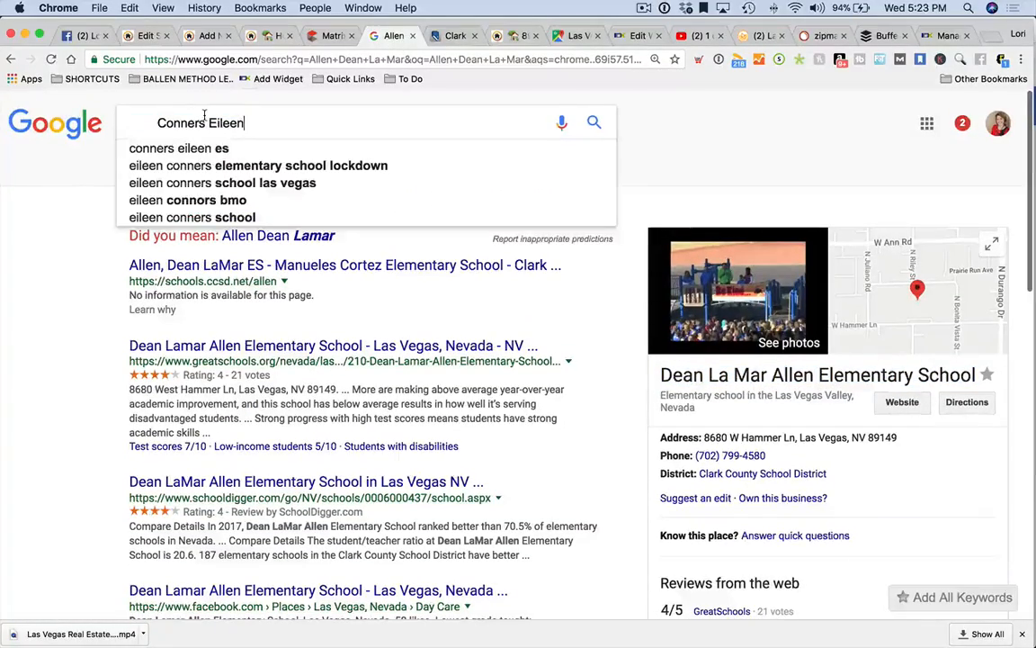
key(Return)
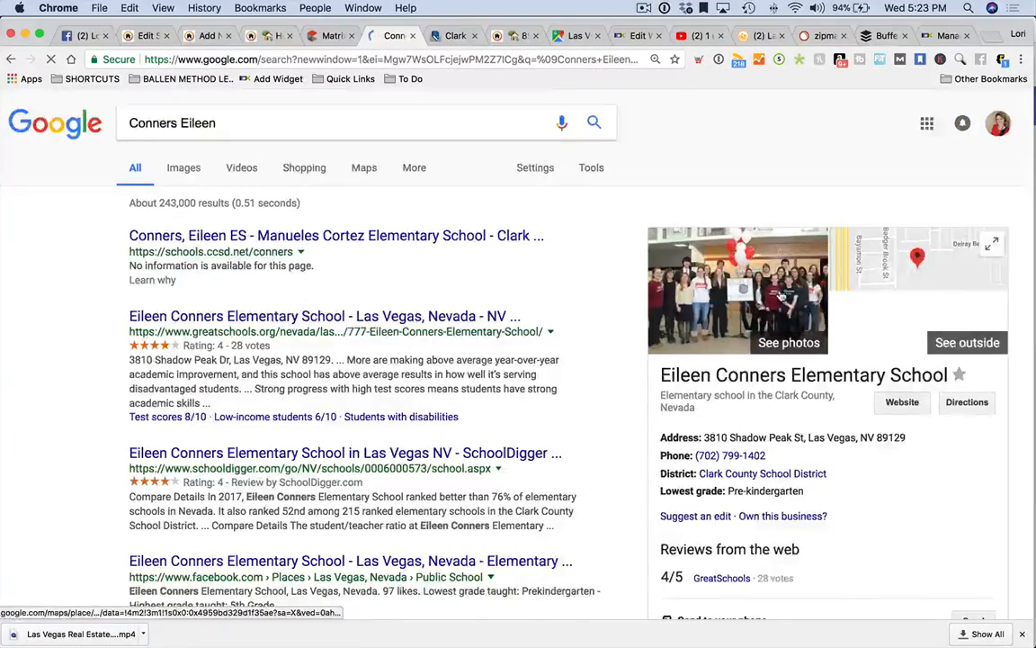
Copy the name "Eileen Conners Elementary School" from Google's information card and paste it as the second elementary school bullet in the 89129 showcase.
scroll(916, 303, down, 2)
drag(948, 294, 661, 293)
key(ctrl+c)
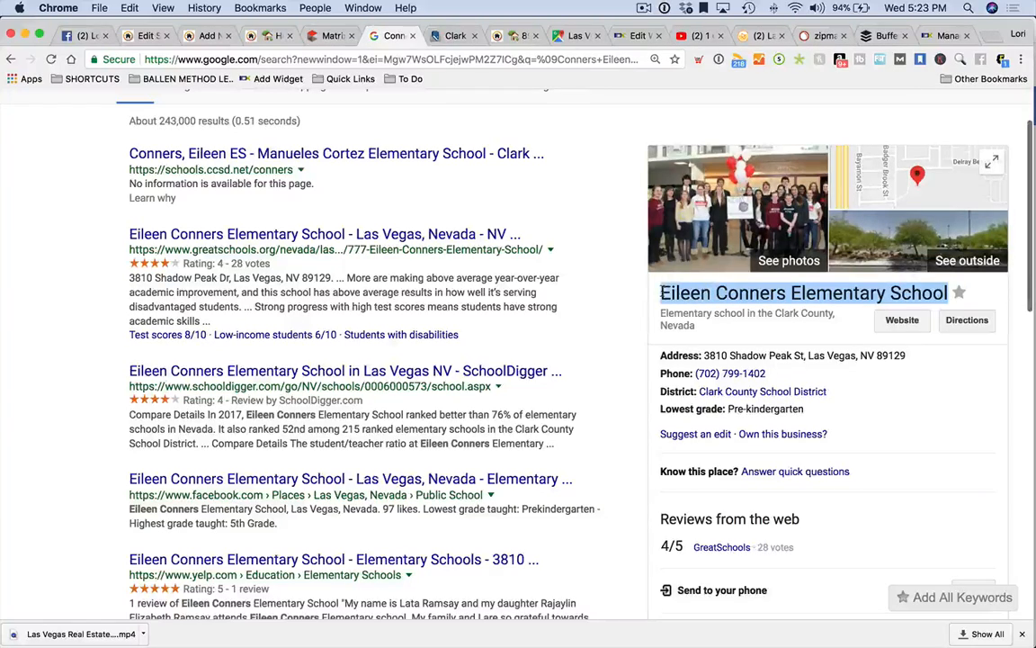
click(203, 35)
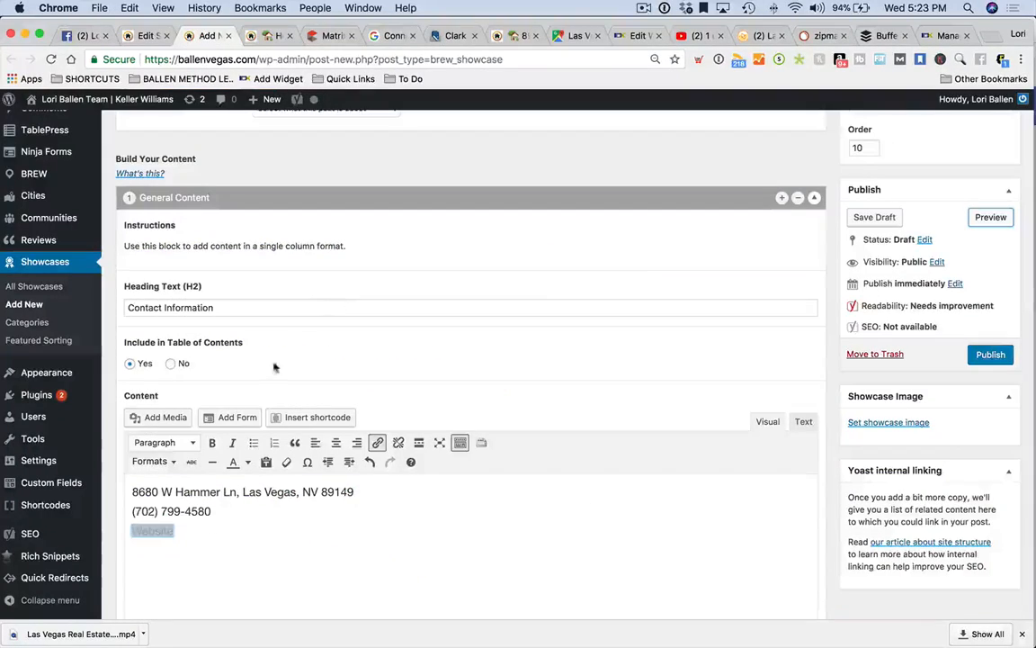
click(140, 34)
click(196, 405)
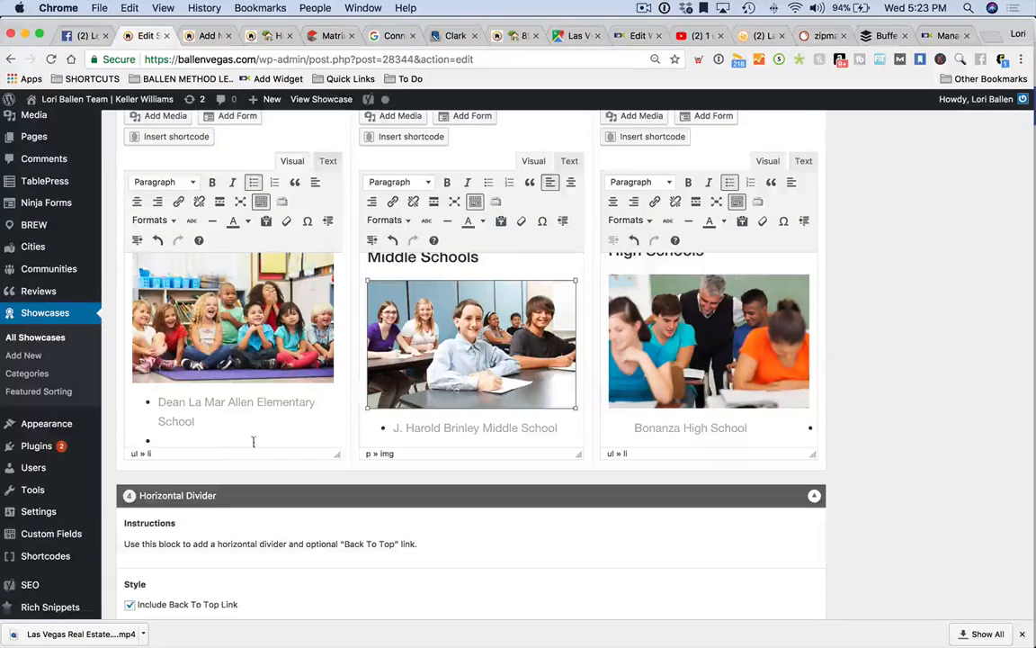
key(ctrl+v)
Link the Eileen Conners Elementary School bullet to the site's existing eileen-conners-elementary page, found by searching "eileen conners".
triple_click(160, 377)
click(161, 376)
drag(160, 377, 214, 393)
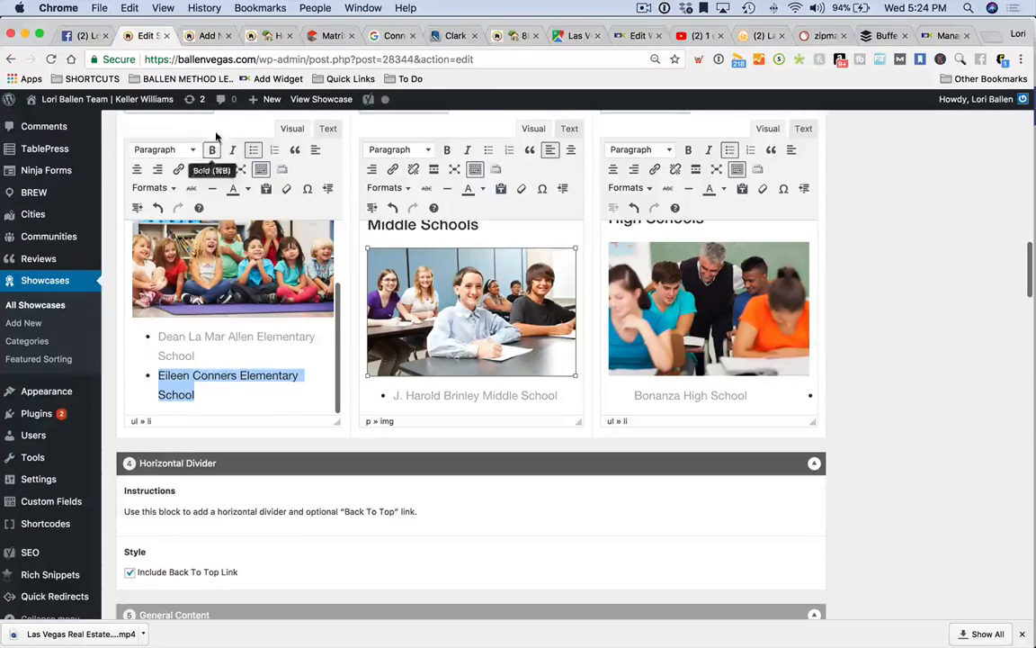
click(179, 169)
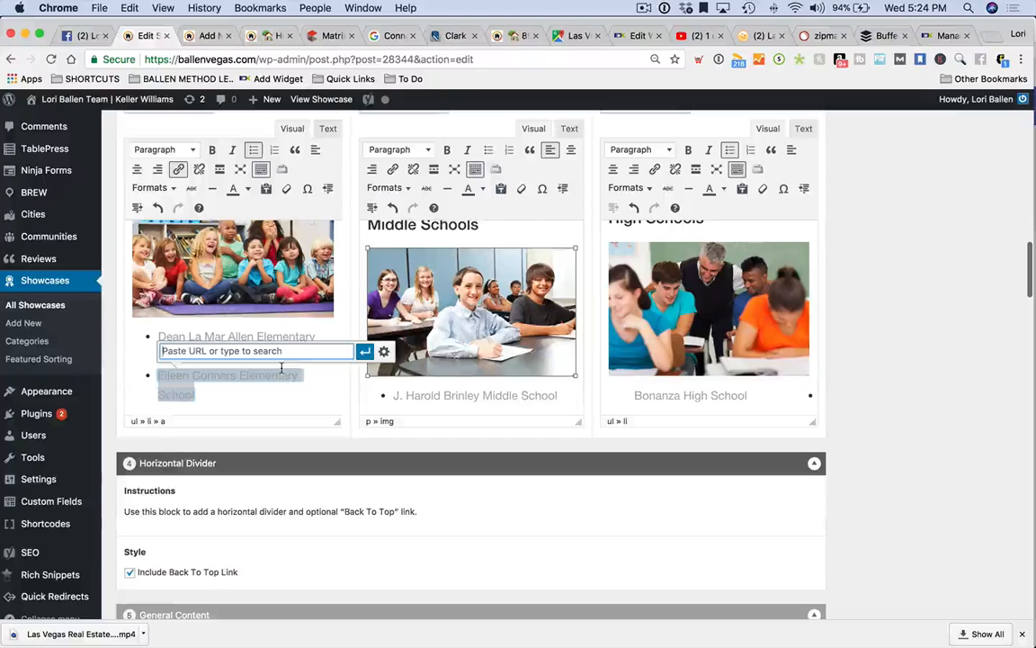
text(eileen conners)
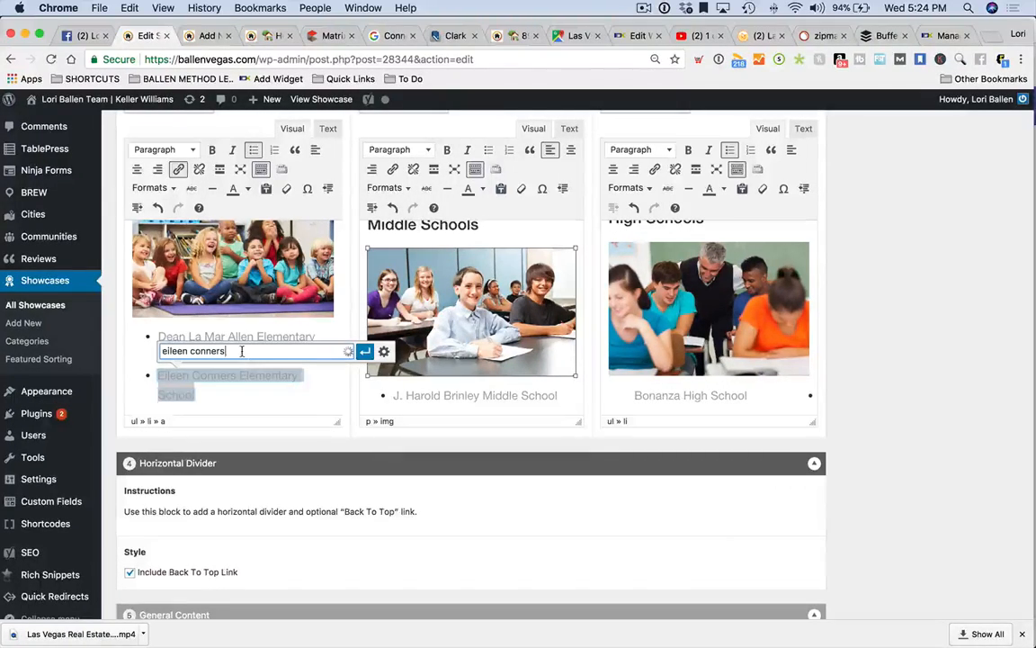
click(269, 367)
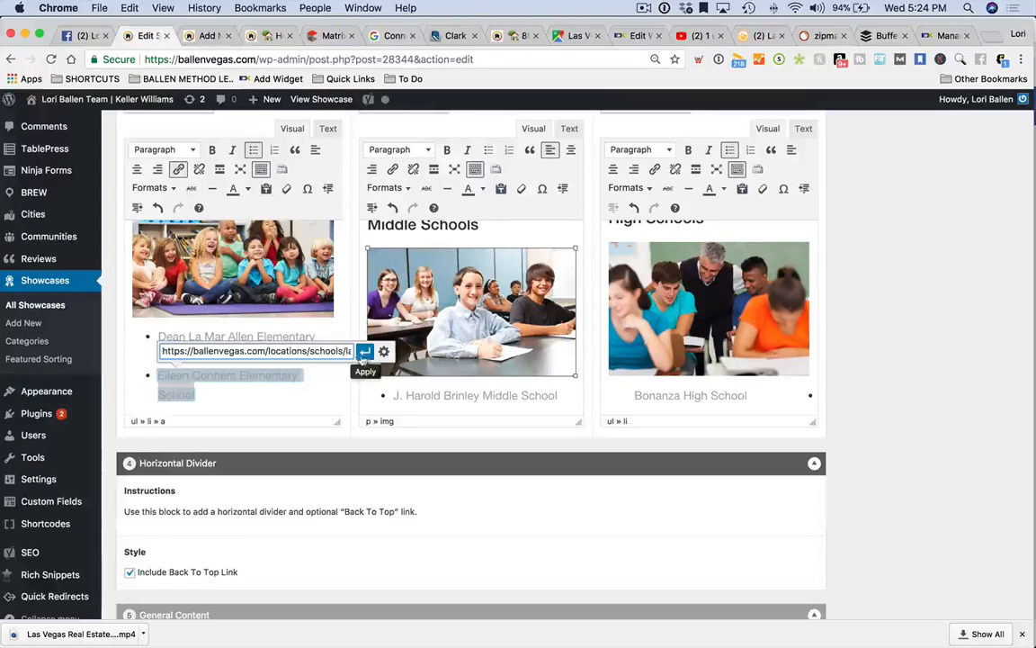
click(364, 351)
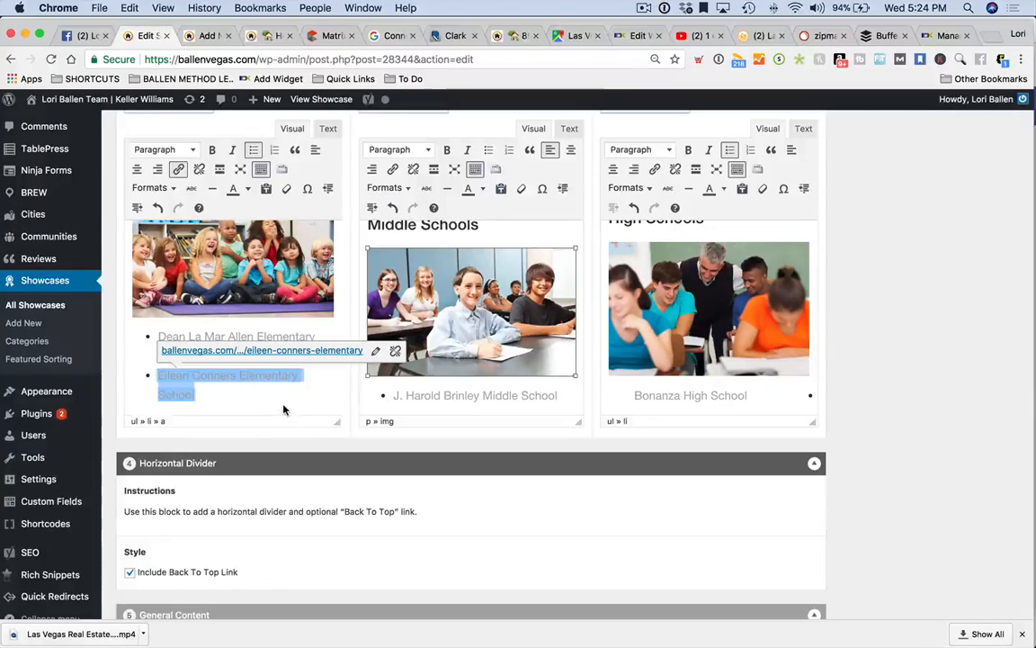
Preview the 89129 showcase changes and check the page's listings, Schools section and market table.
scroll(272, 394, up, 1)
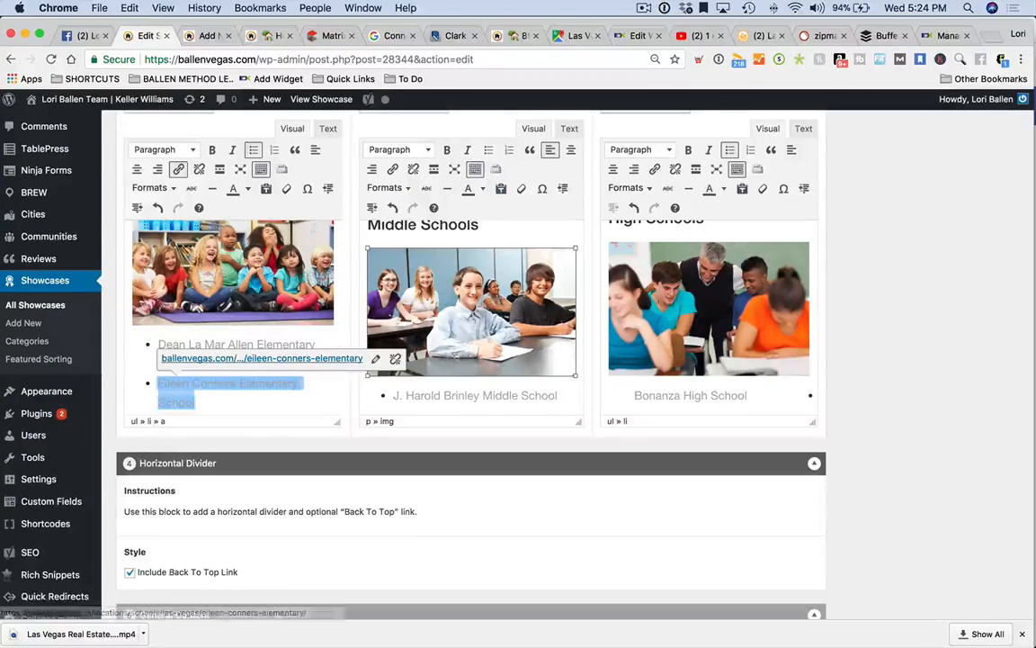
scroll(976, 310, up, 10)
scroll(976, 309, up, 5)
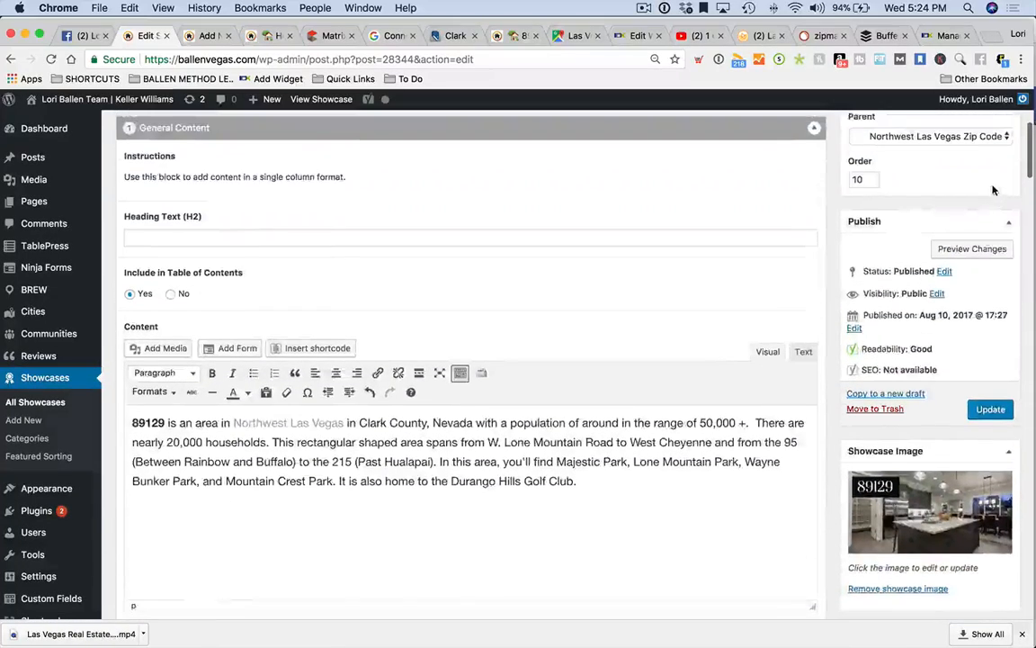
click(977, 250)
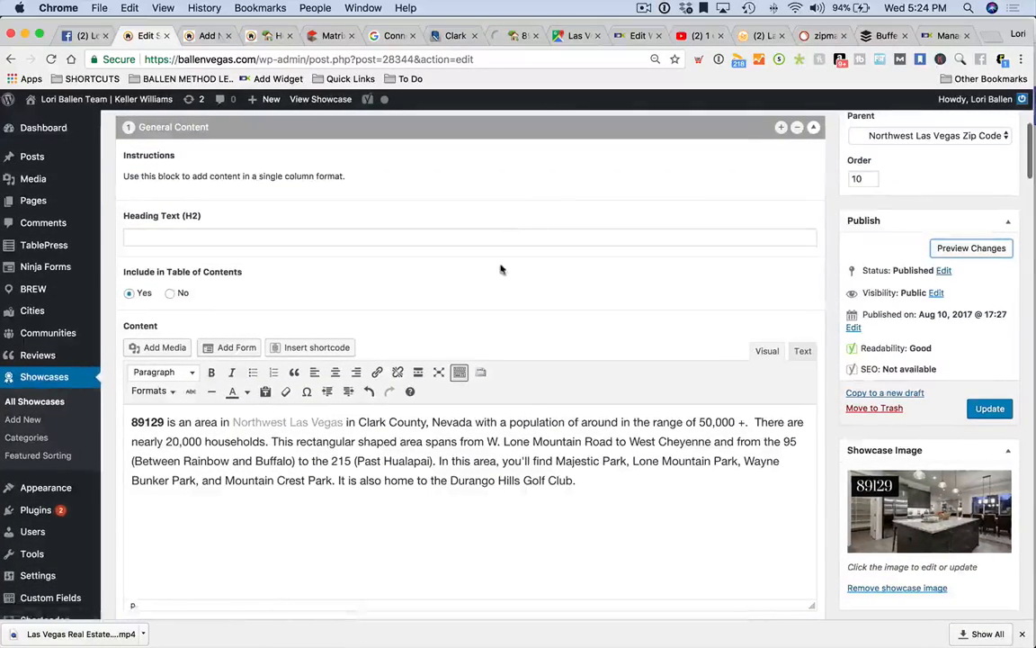
click(955, 252)
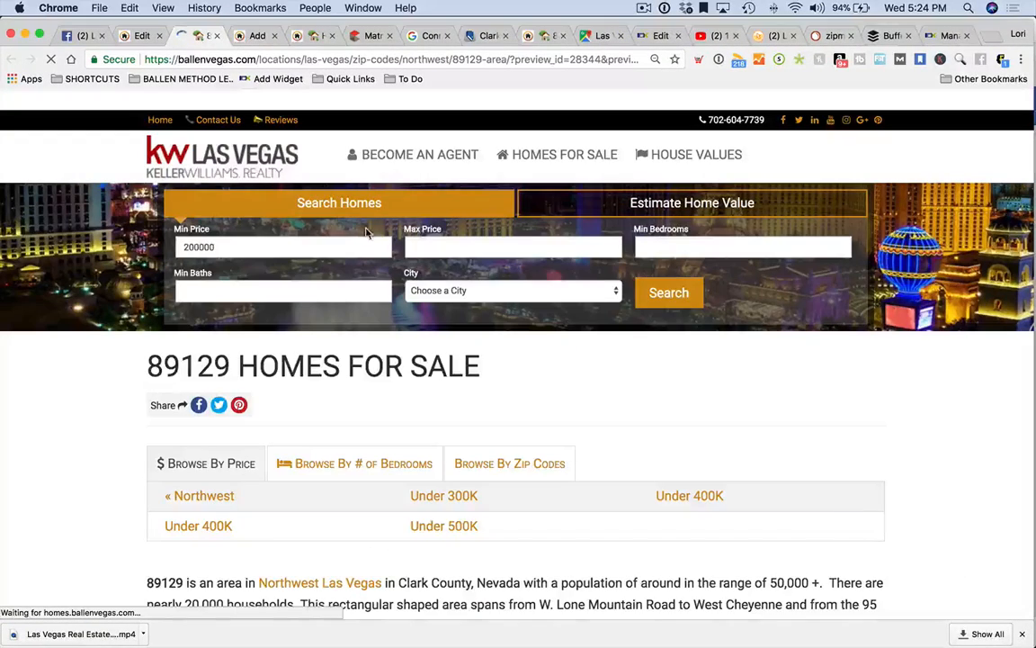
scroll(360, 234, down, 10)
scroll(369, 247, down, 15)
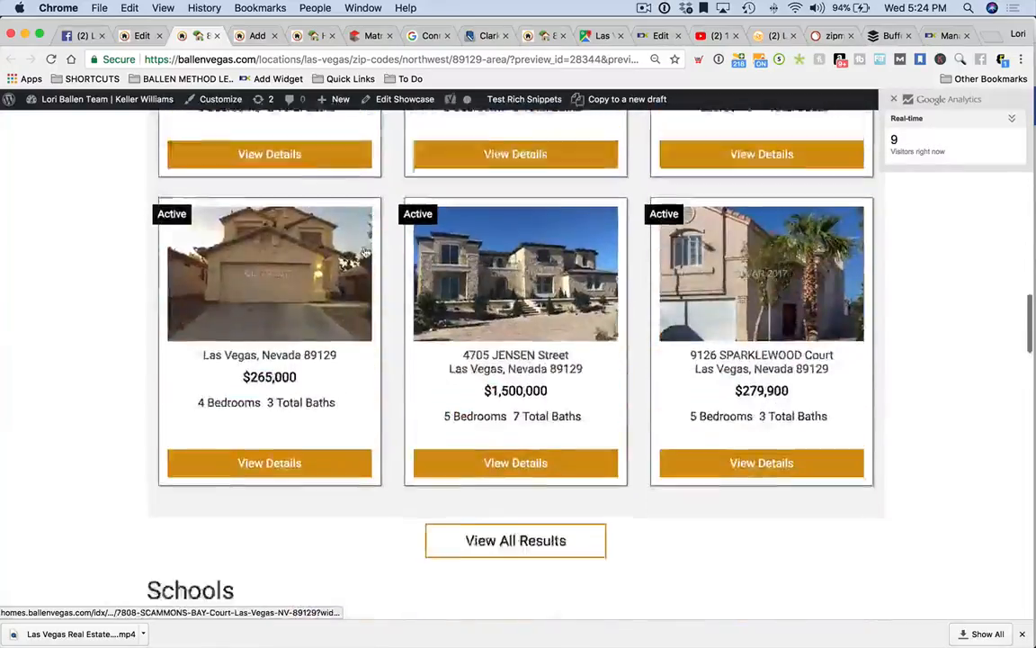
scroll(367, 251, down, 15)
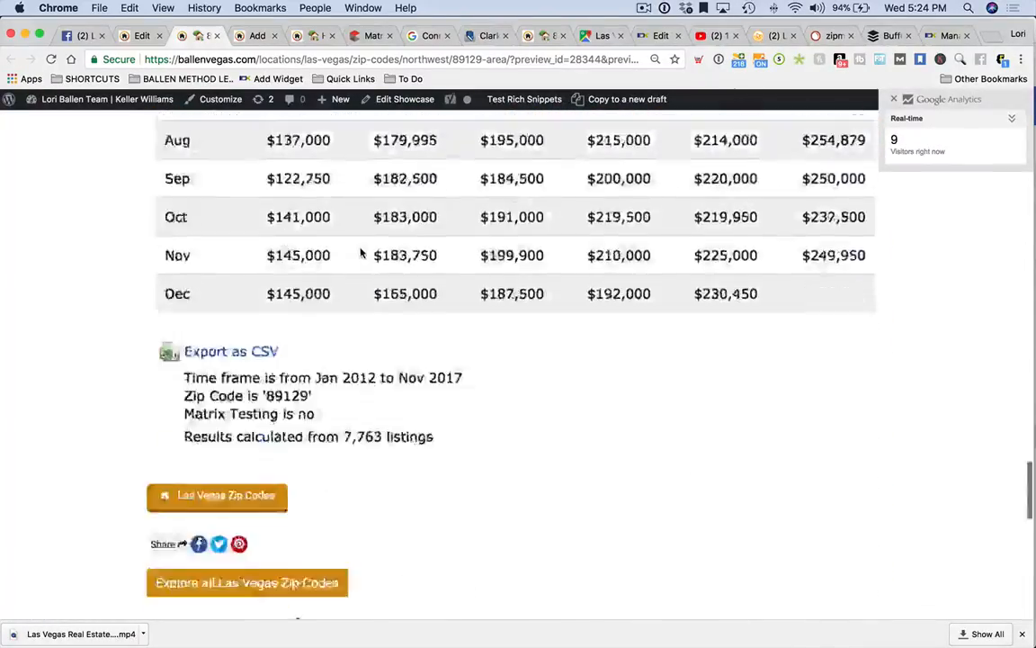
scroll(369, 254, up, 20)
scroll(400, 259, up, 15)
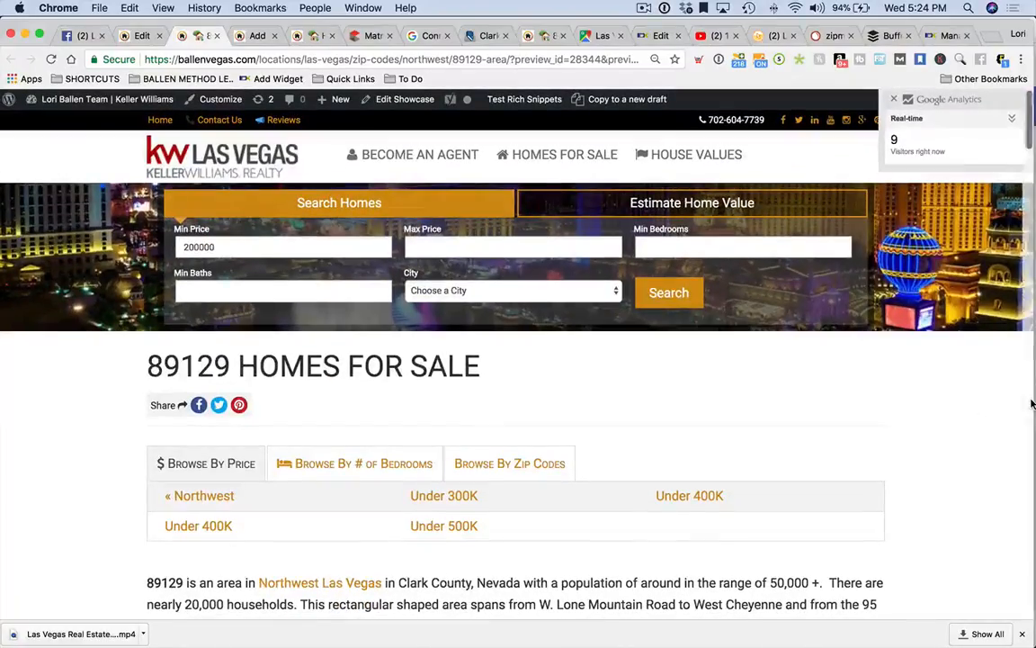
Narrow the browser window to check the preview's mobile layout down to the contact form, then restore the full width.
drag(1033, 399, 217, 386)
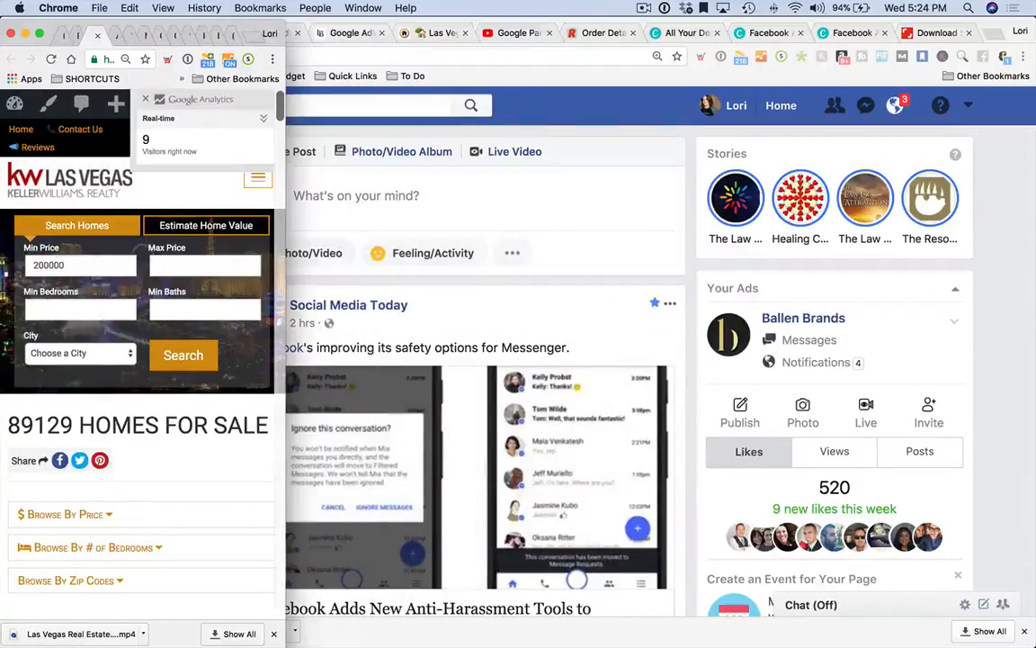
scroll(147, 376, down, 10)
scroll(144, 378, up, 5)
scroll(108, 355, down, 4)
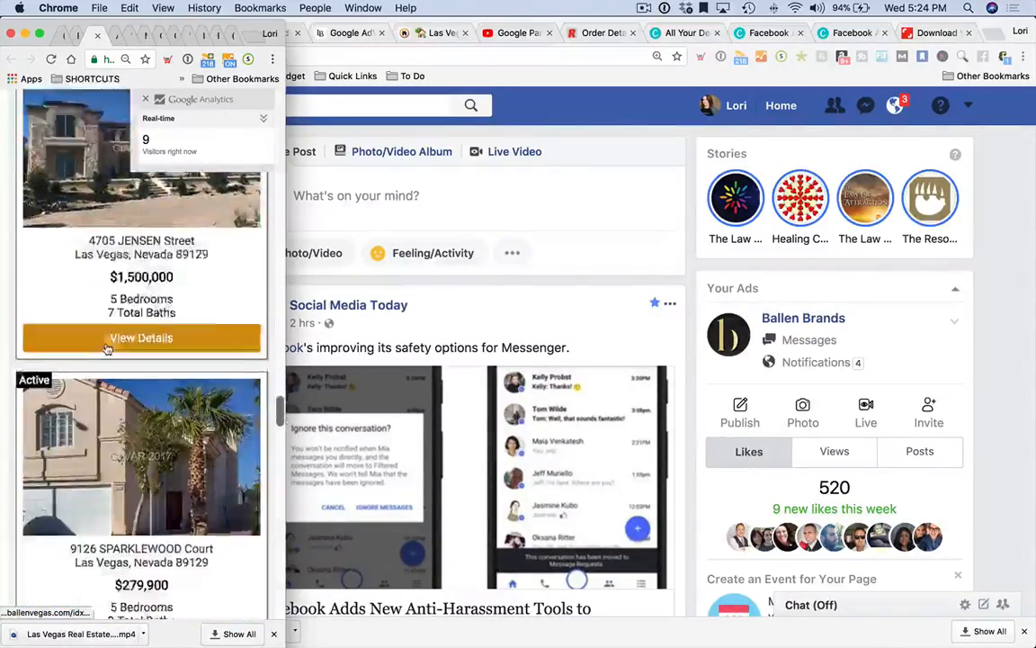
scroll(106, 348, down, 2)
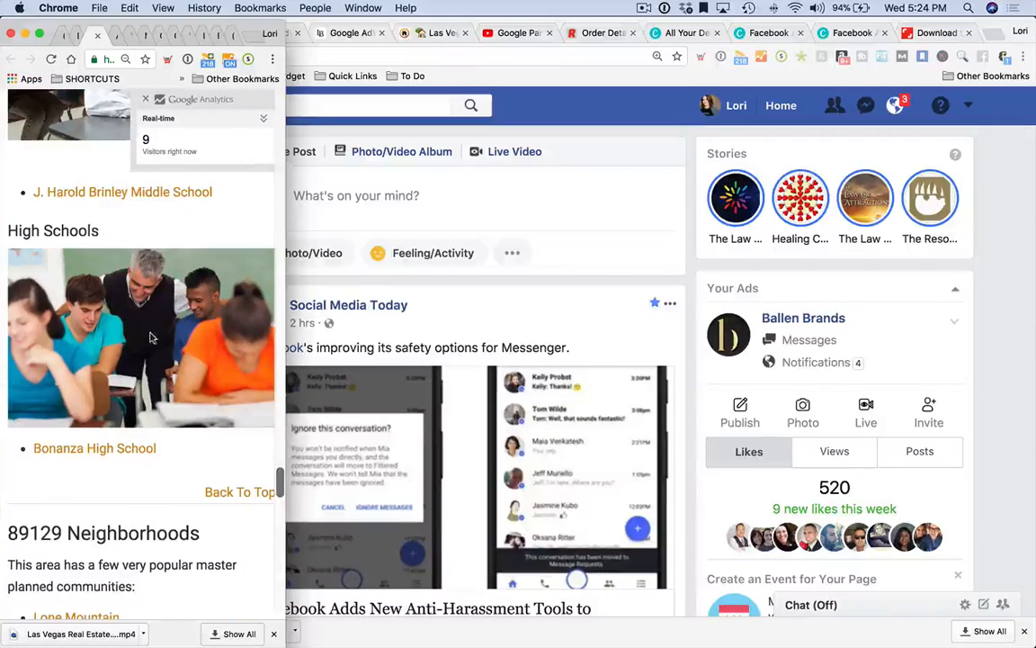
scroll(116, 405, down, 6)
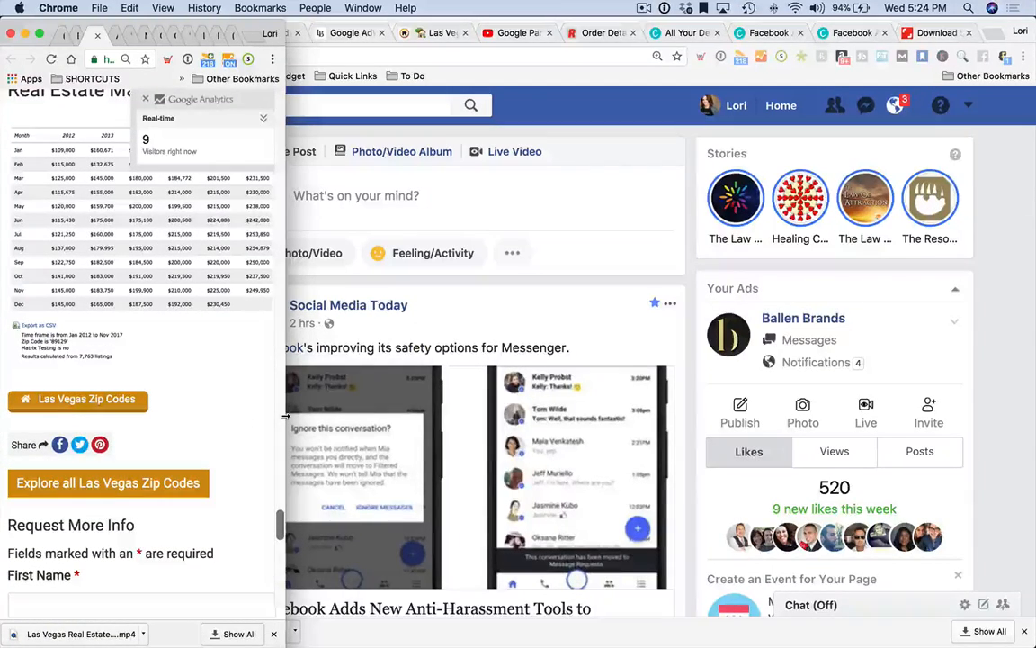
drag(286, 417, 1034, 363)
scroll(247, 148, up, 6)
scroll(246, 148, up, 2)
Return to editing the 89129 showcase and remove the General Content block holding the Las Vegas Zip Codes button.
click(137, 35)
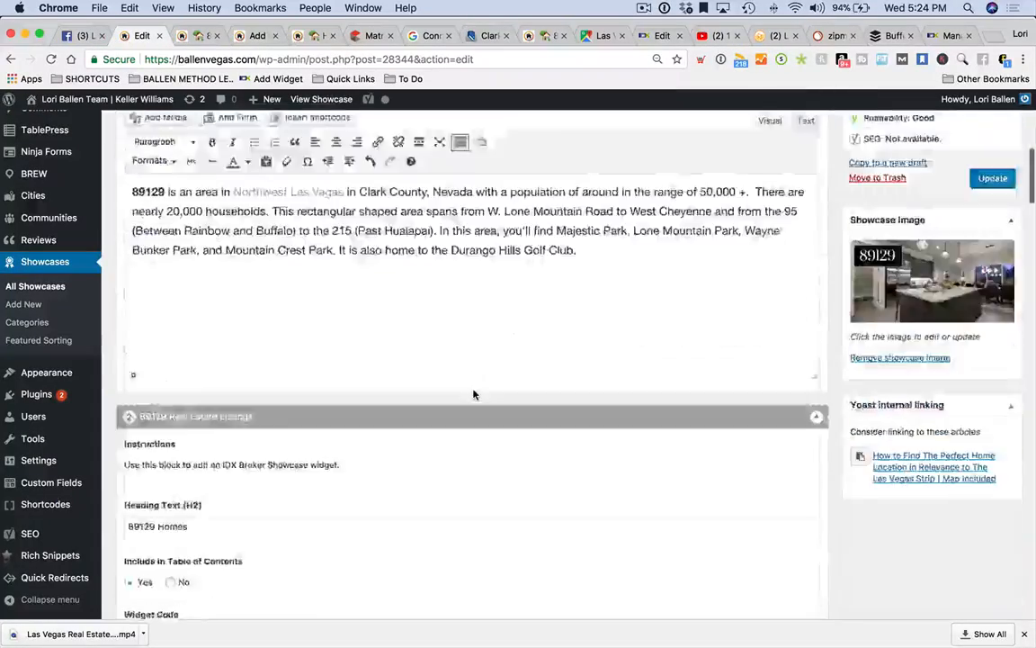
scroll(474, 396, down, 15)
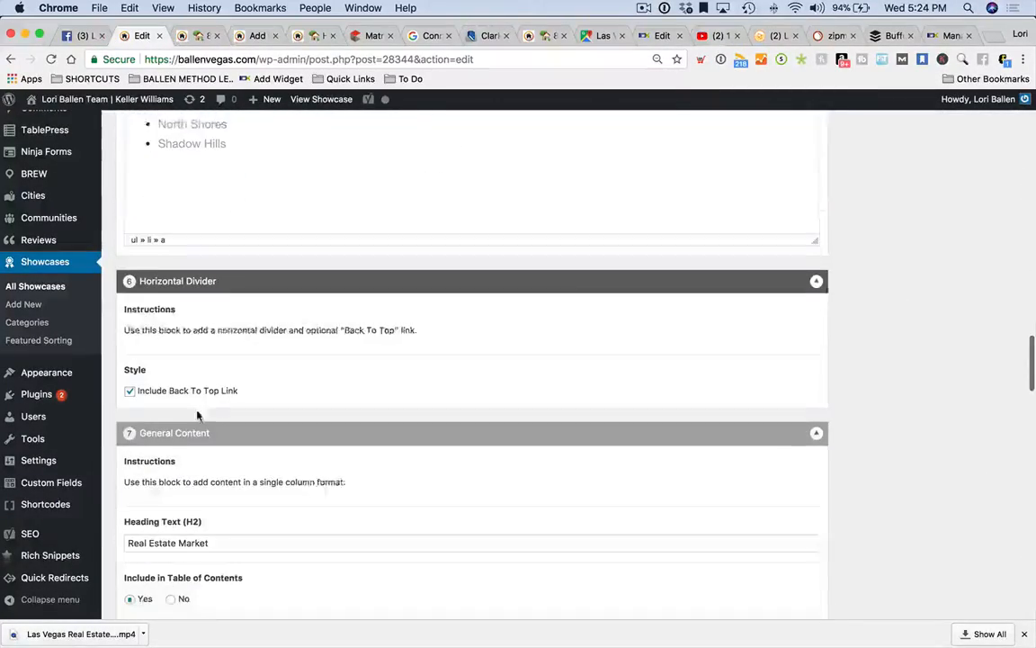
scroll(306, 403, down, 5)
scroll(979, 386, down, 10)
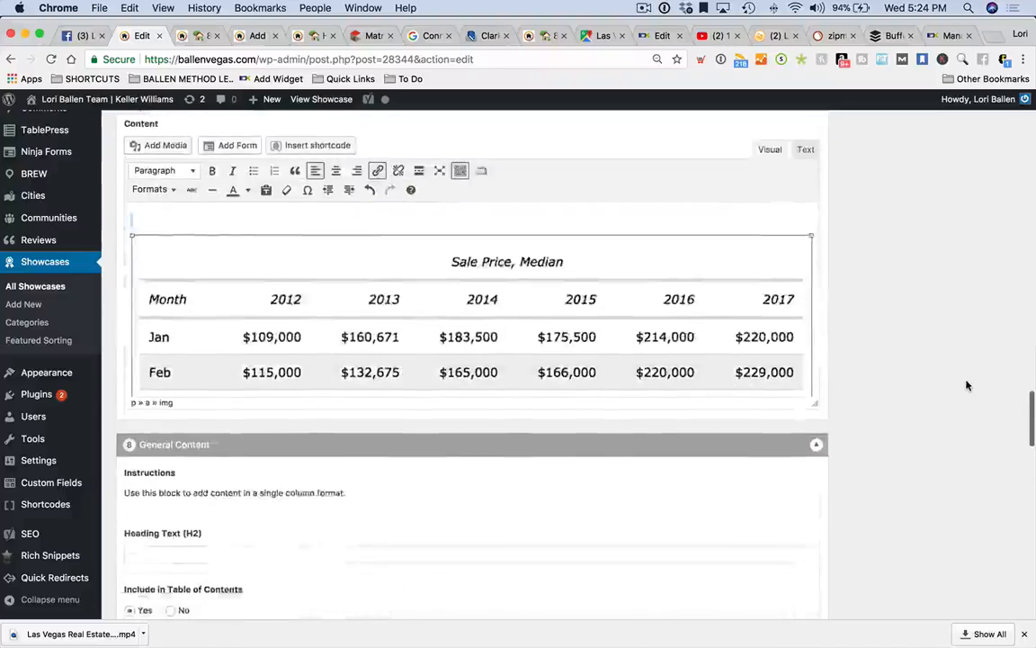
scroll(918, 386, up, 1)
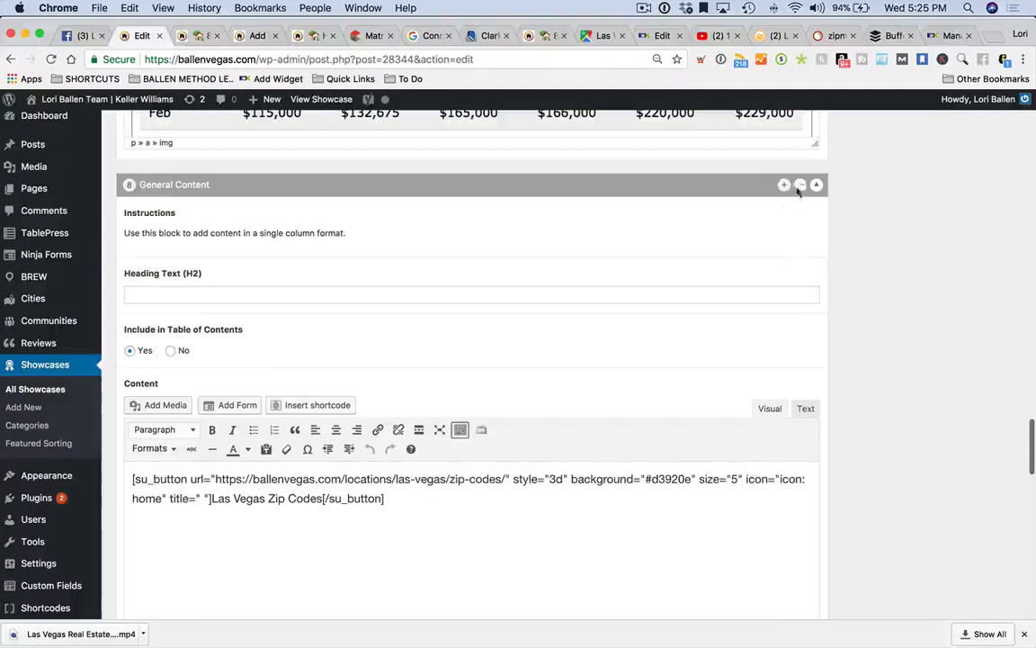
click(800, 185)
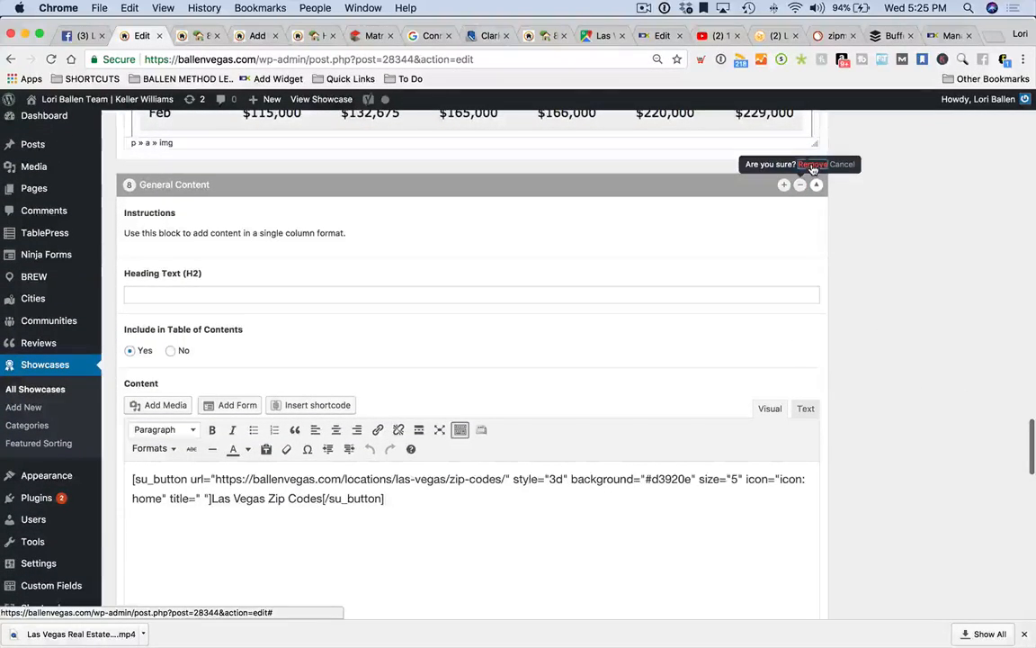
click(813, 167)
Review the 89129 introduction paragraph, focusing on its boundaries, the parks it lists and the golf club sentence.
scroll(903, 405, up, 10)
scroll(912, 402, up, 10)
drag(630, 442, 135, 366)
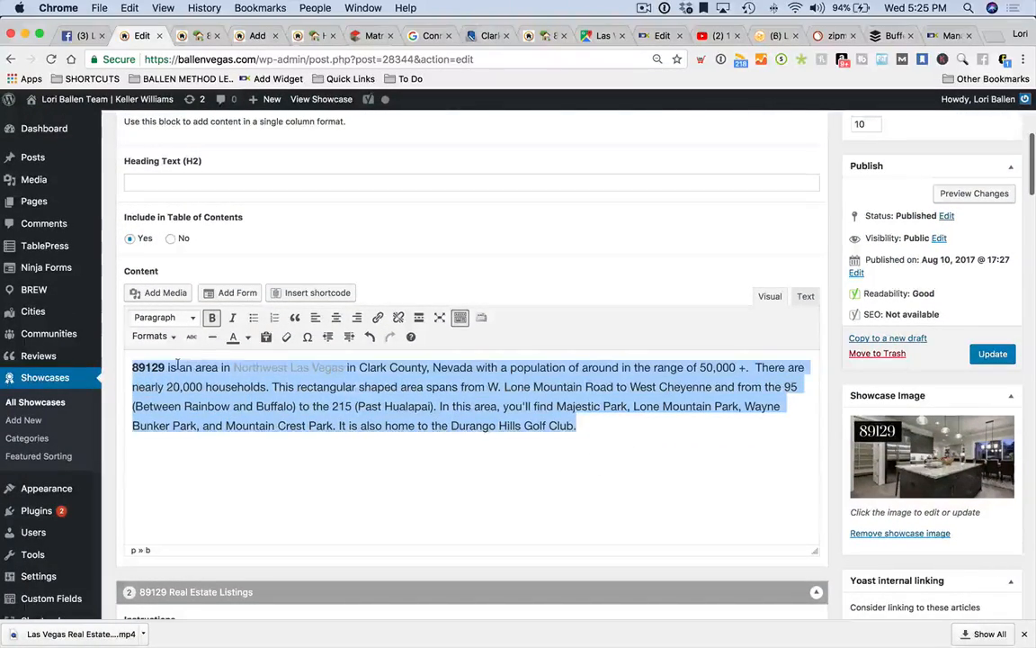
click(177, 366)
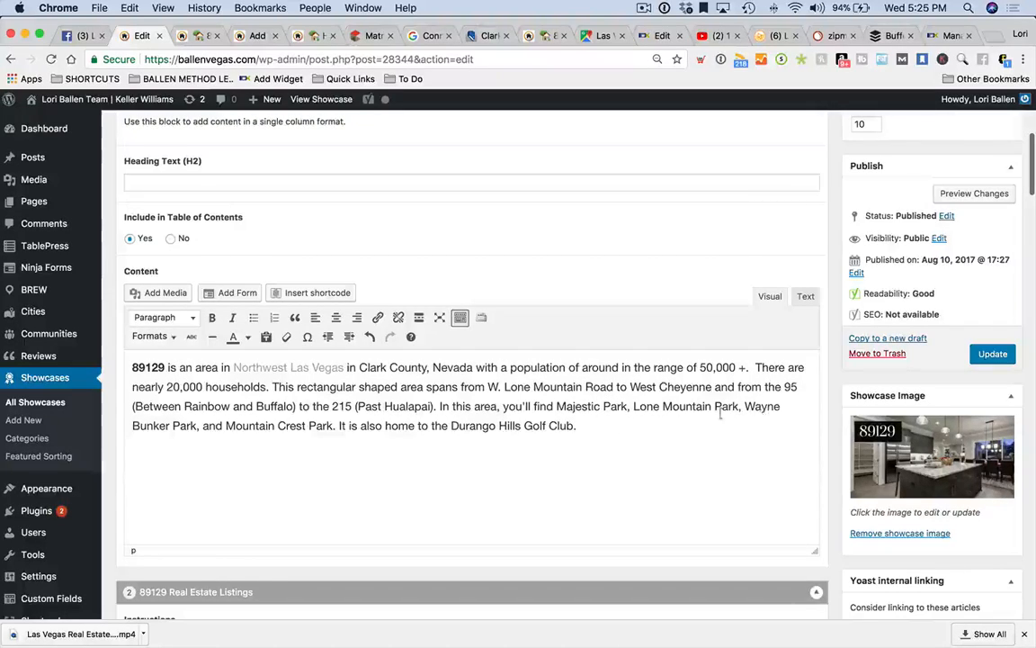
drag(310, 405, 776, 411)
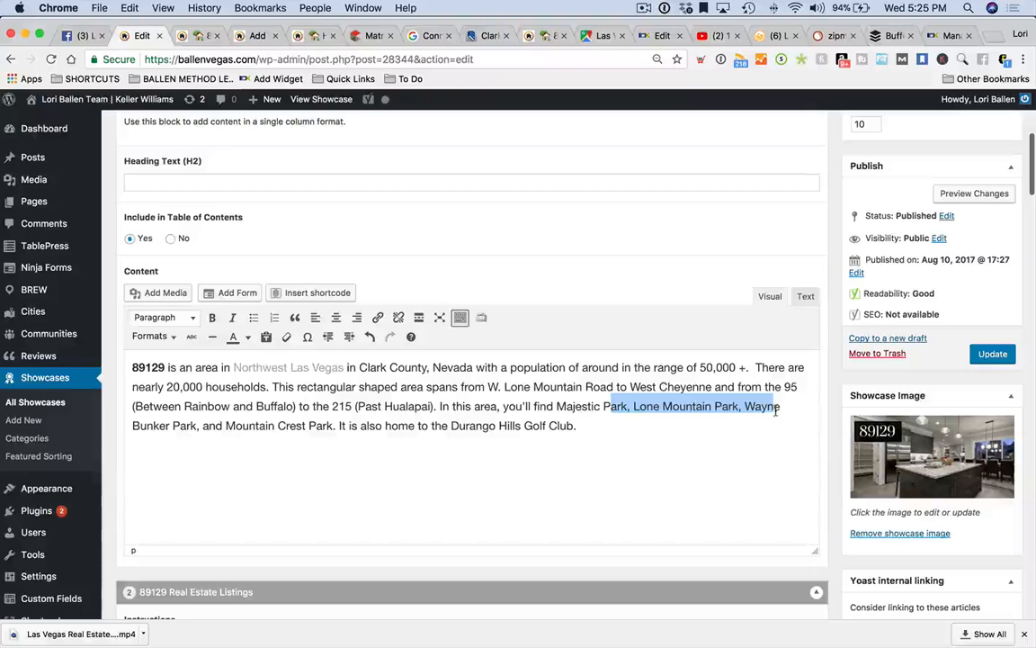
drag(135, 427, 342, 427)
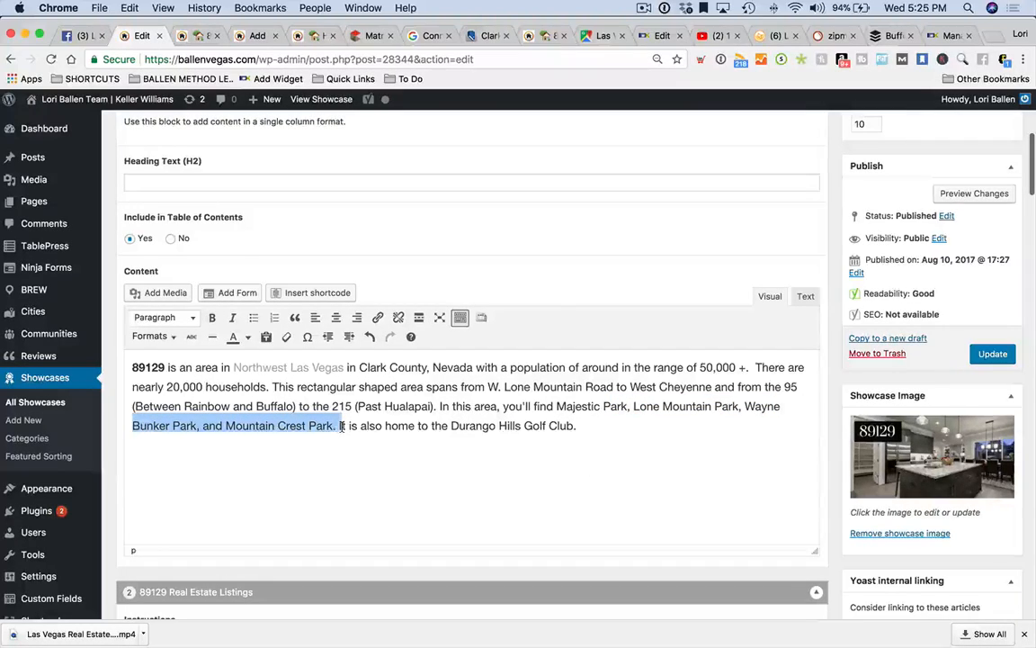
drag(620, 433, 189, 428)
click(230, 475)
scroll(243, 465, down, 1)
Place the Google results tab beside the showcase editor's tab and search Google for 89129.
drag(430, 36, 193, 45)
click(193, 38)
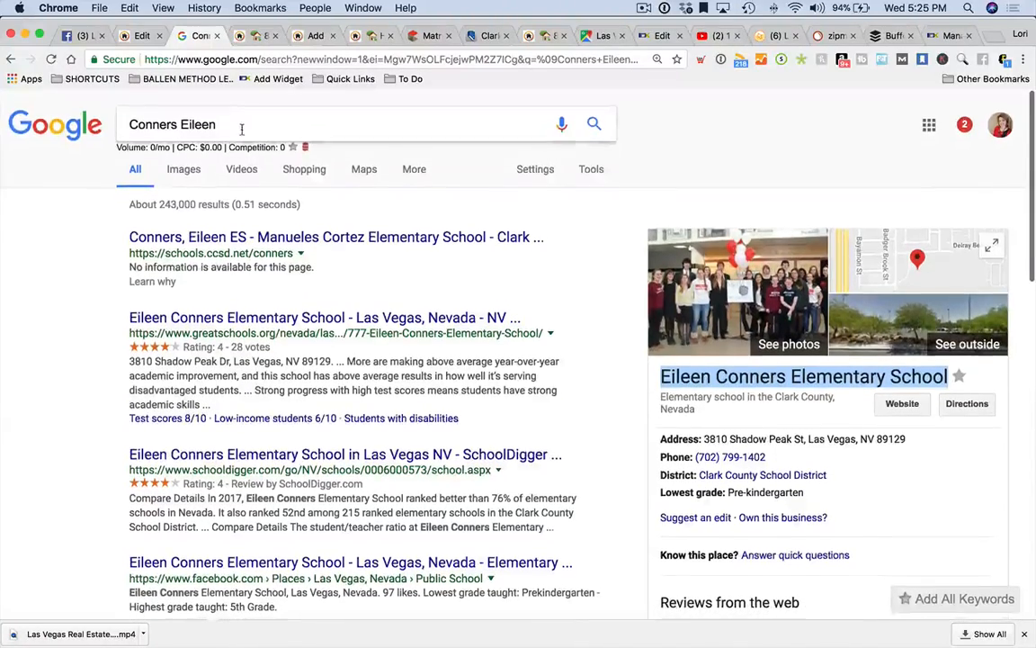
click(240, 127)
text(89129)
key(Return)
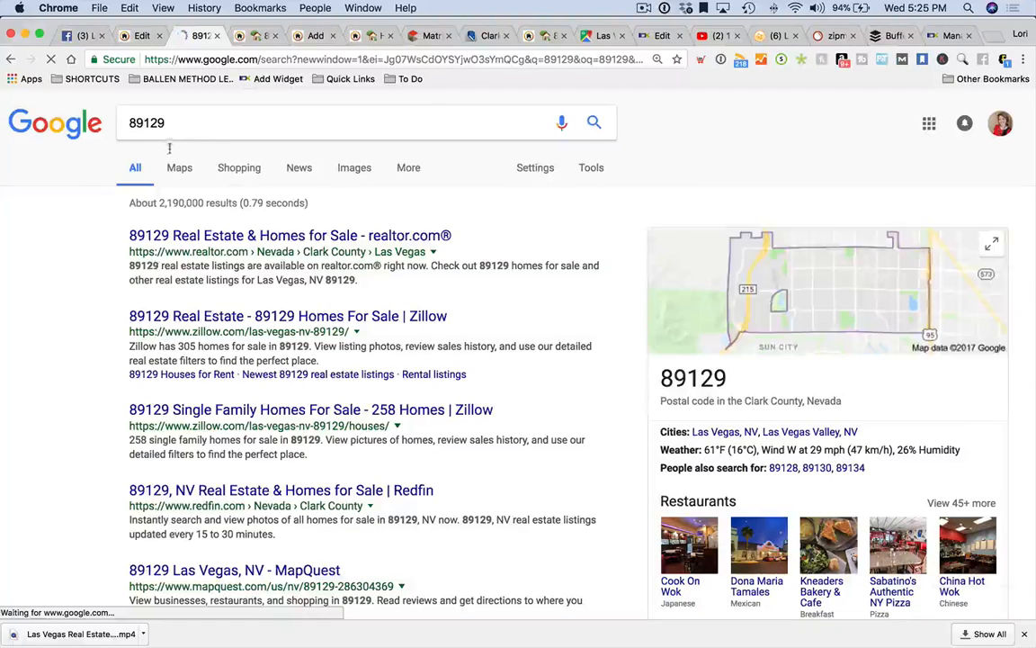
Open the 89129 map in Google Maps and examine the streets and parks inside the zip code boundary up close.
click(803, 282)
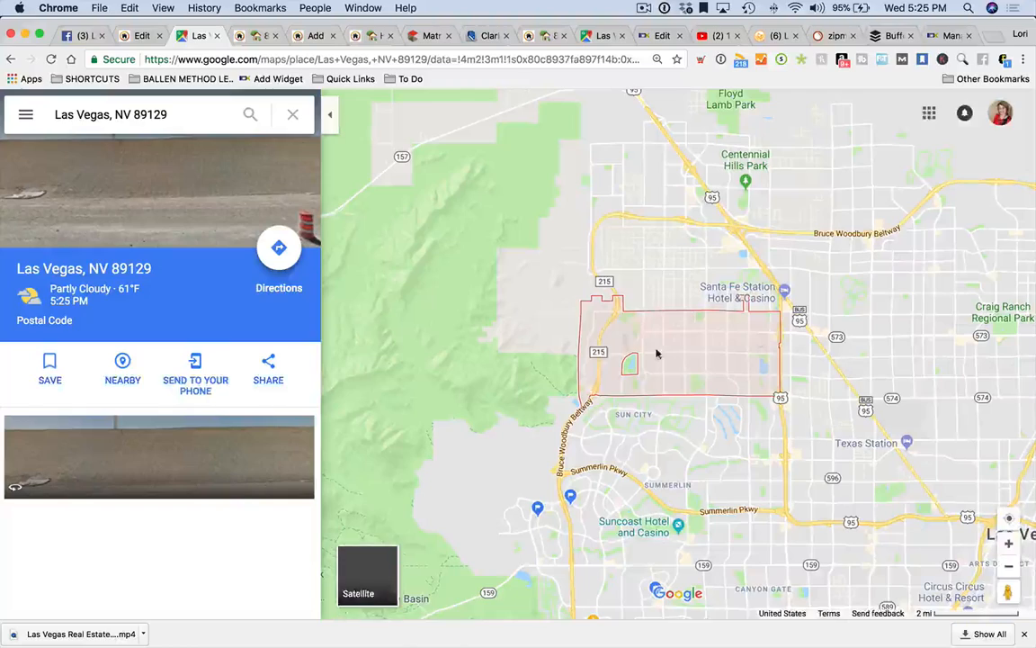
click(1008, 545)
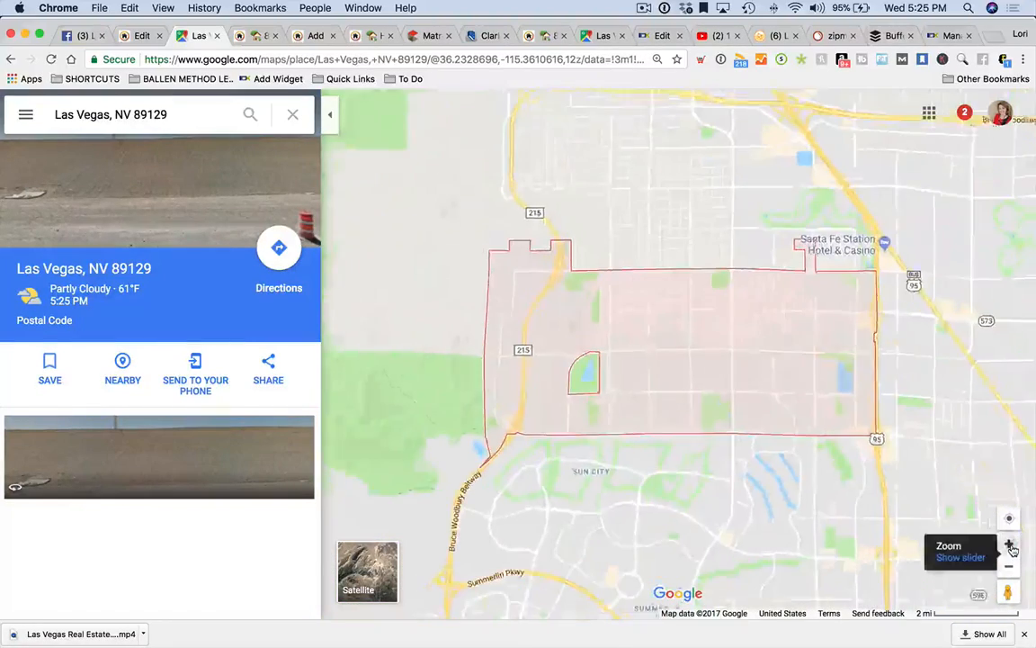
click(1009, 544)
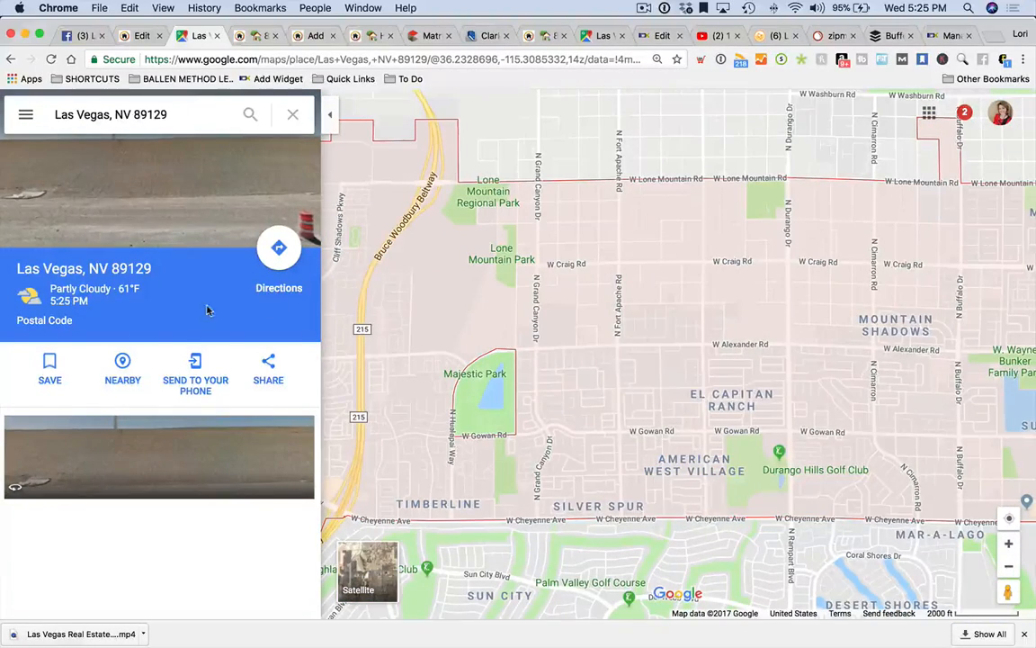
drag(876, 406, 667, 384)
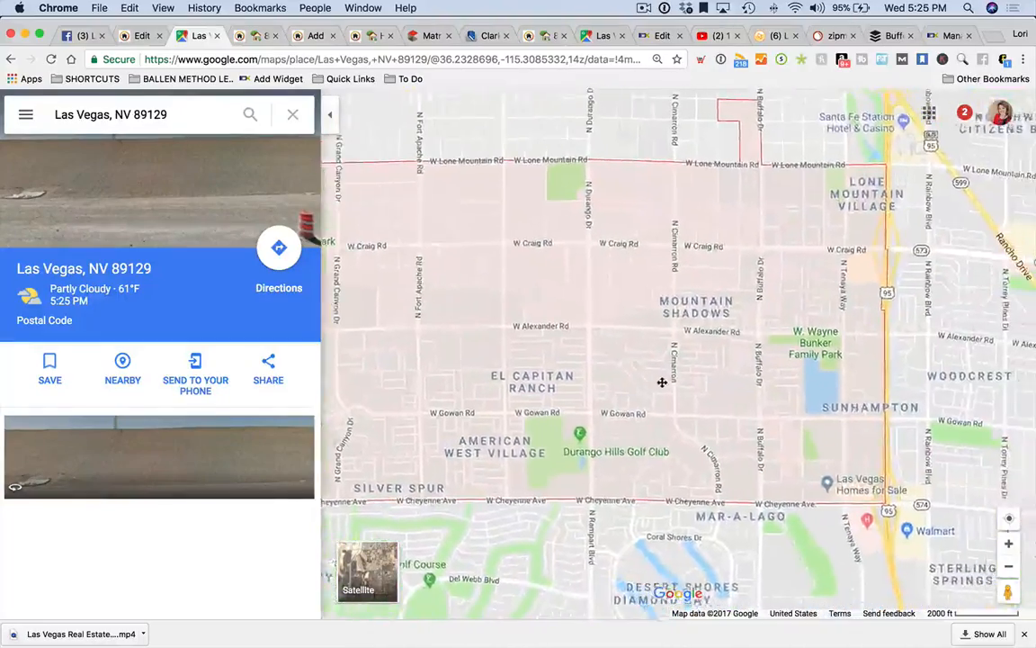
click(1008, 544)
drag(910, 419, 533, 331)
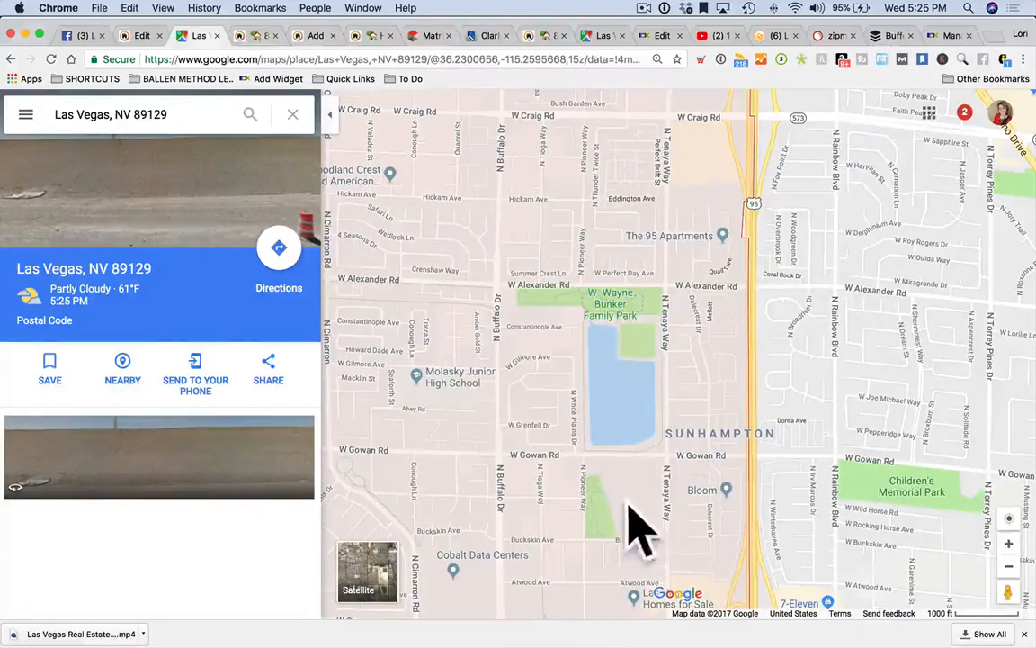
Examine the western part of the 89129 map, down to West Cheyenne Avenue, for parks and landmarks.
drag(843, 345, 1035, 390)
drag(509, 269, 880, 307)
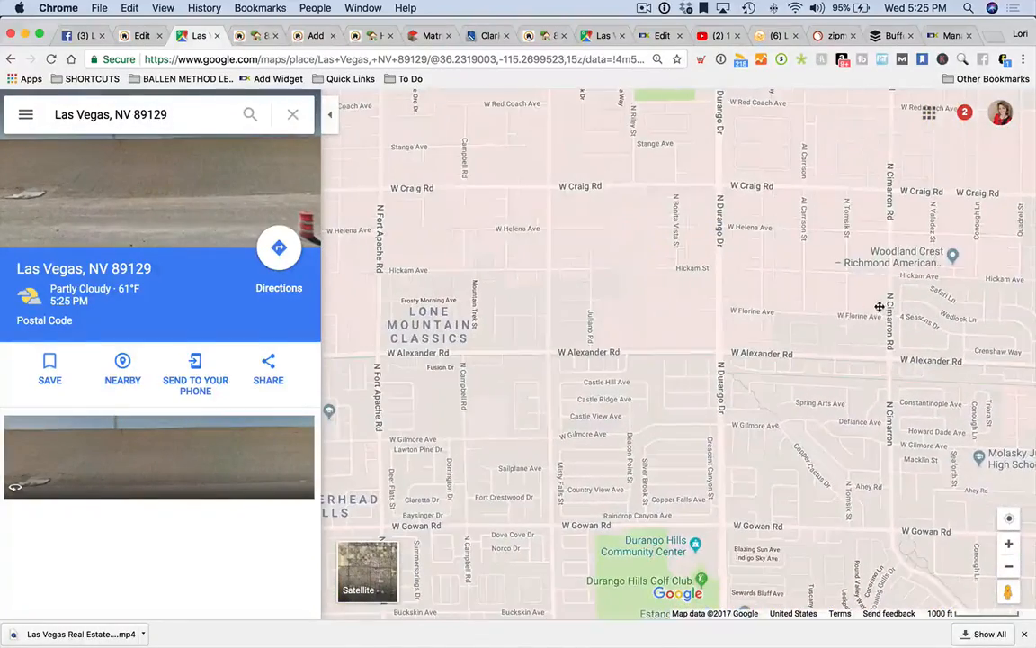
drag(655, 283, 636, 441)
drag(548, 417, 555, 294)
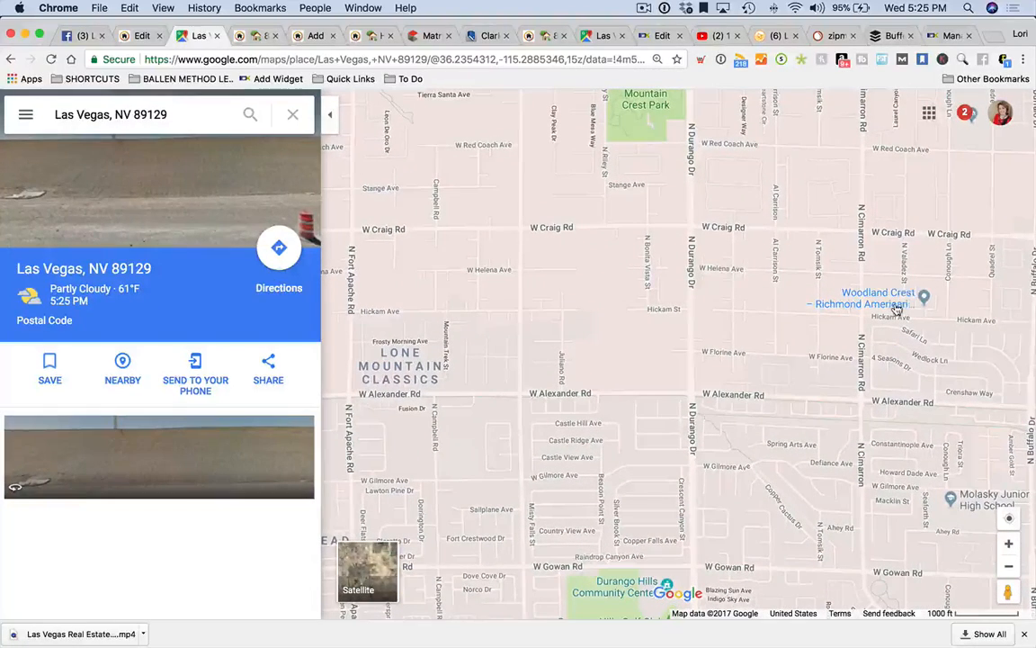
mouse_move(869, 304)
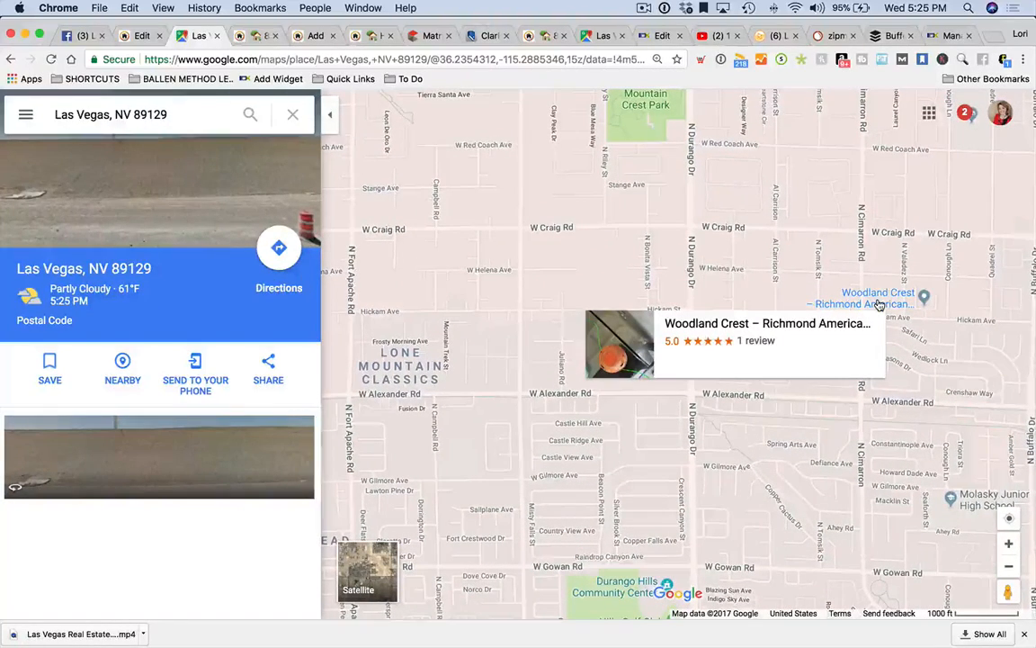
drag(551, 298, 679, 209)
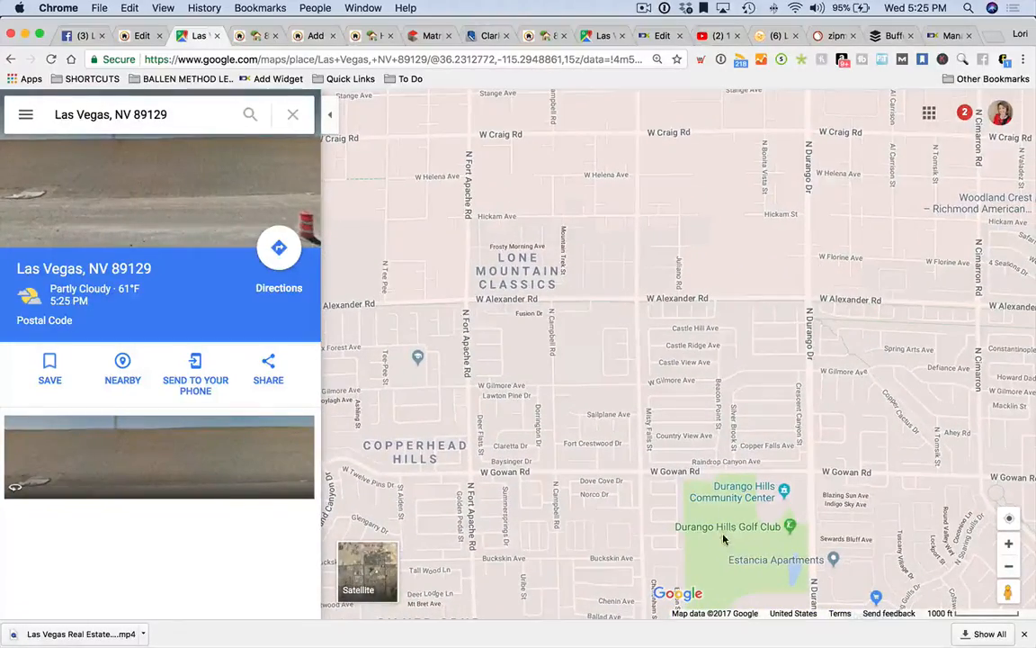
drag(421, 457, 724, 412)
drag(677, 375, 661, 254)
drag(720, 376, 685, 352)
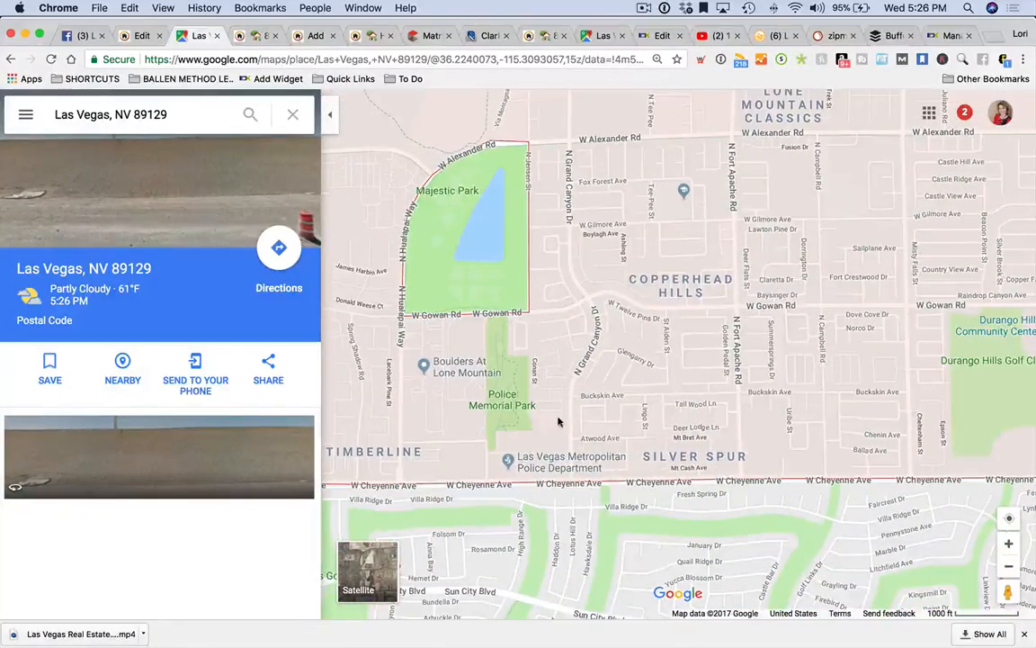
drag(589, 452, 585, 416)
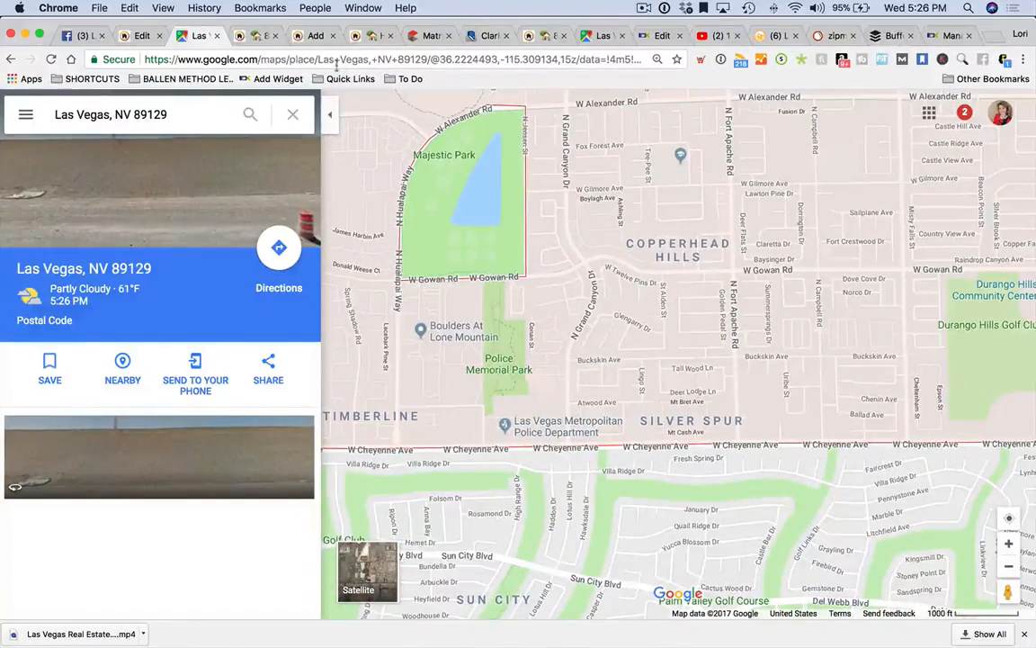
Append "It is also where the Las Vegas Metropolitan Police Department is located." to the 89129 showcase's introduction paragraph.
click(137, 35)
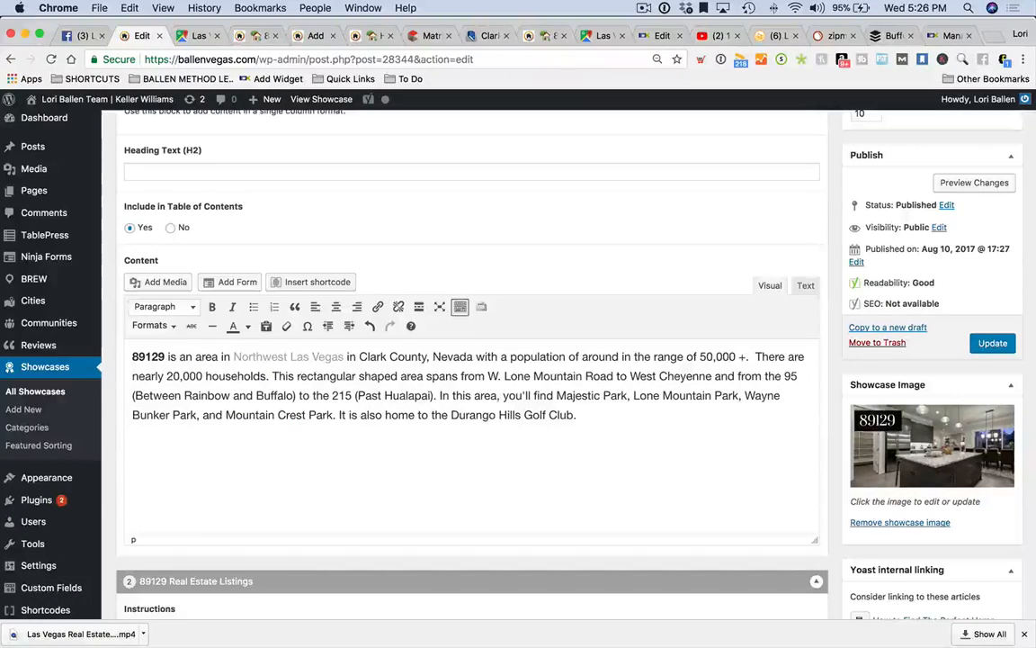
text(It is also)
key(BackSpace)
text(so)
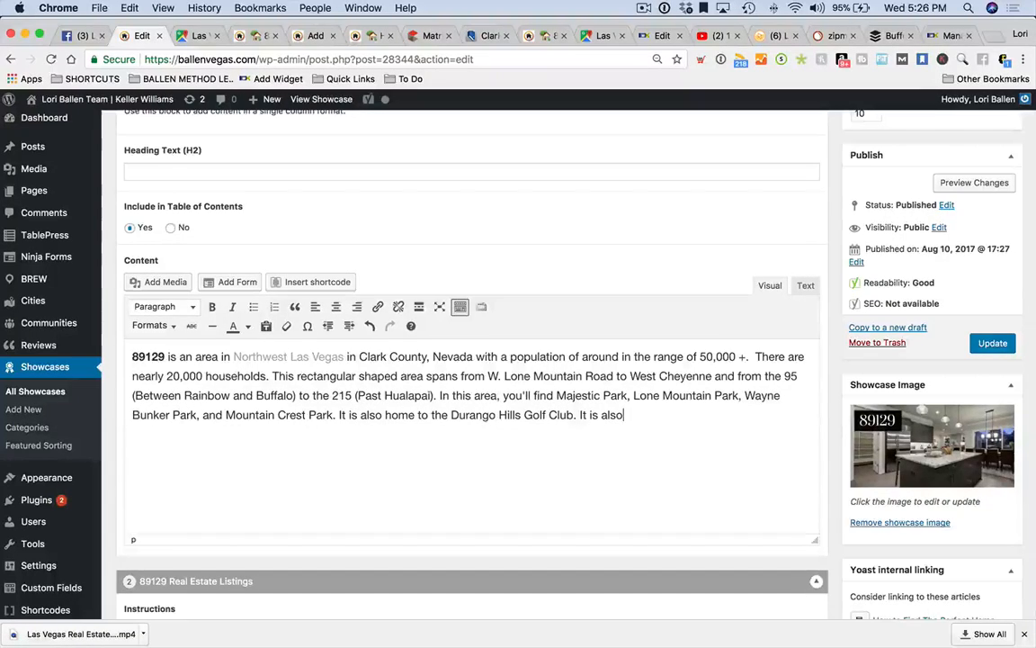
text( where the Las Vegas Metropolitan Police Department is l)
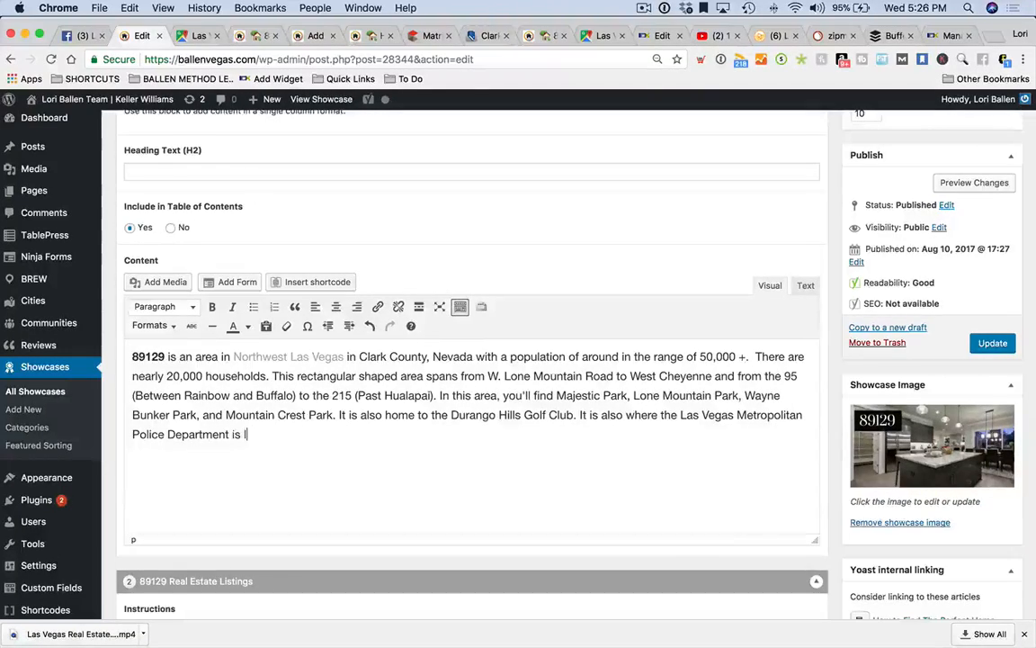
text(ocated.)
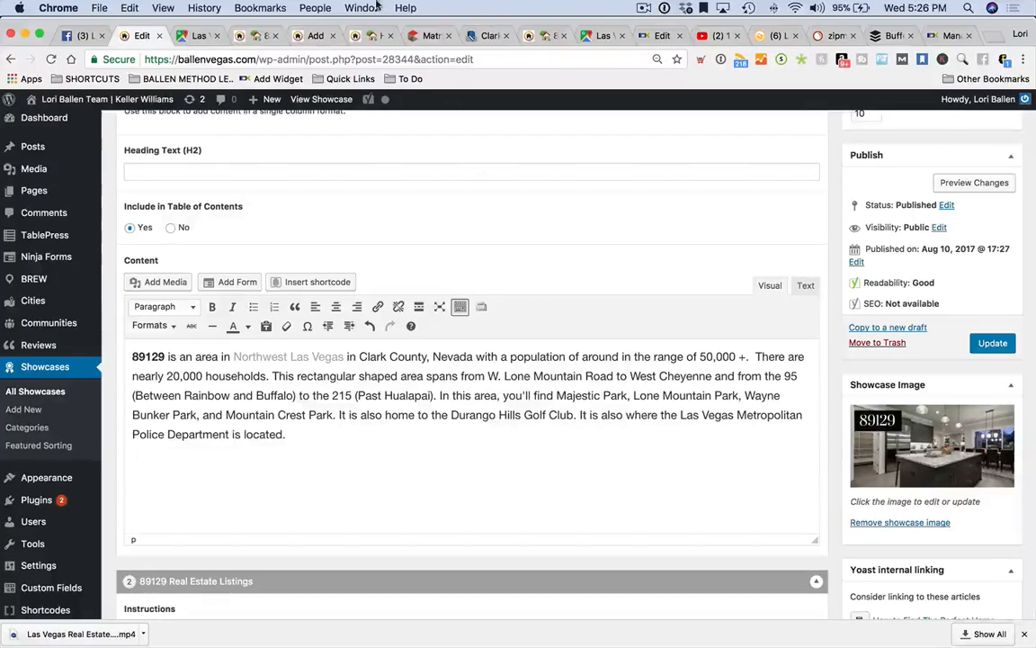
Check the park near the police department on the map and add "Police Memorial Park," before Wayne Bunker Park in the introduction.
click(198, 36)
scroll(552, 430, up, 3)
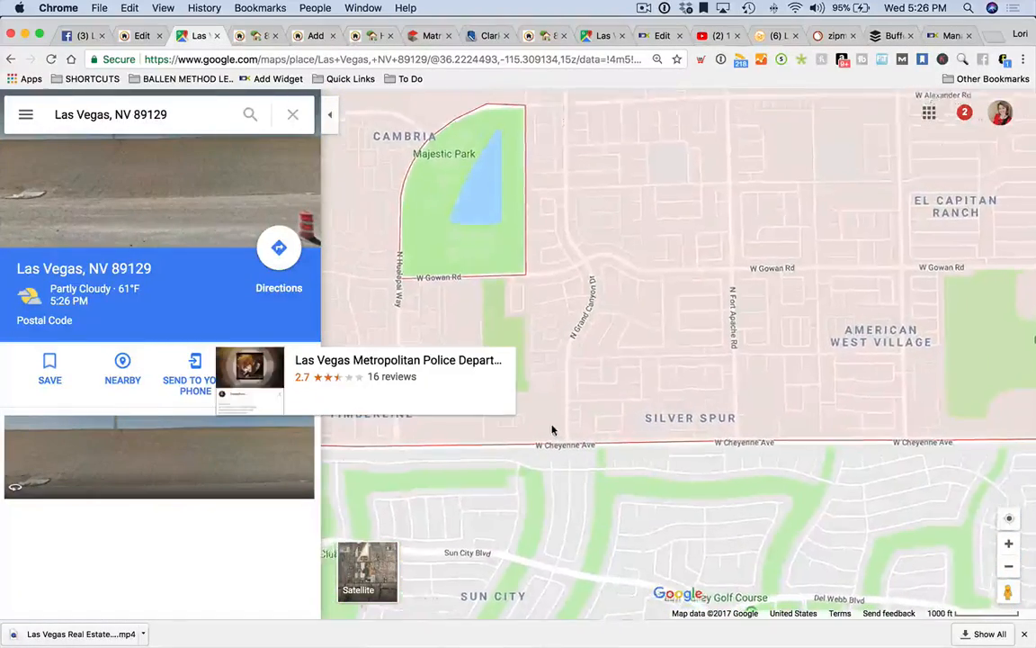
scroll(612, 414, up, 2)
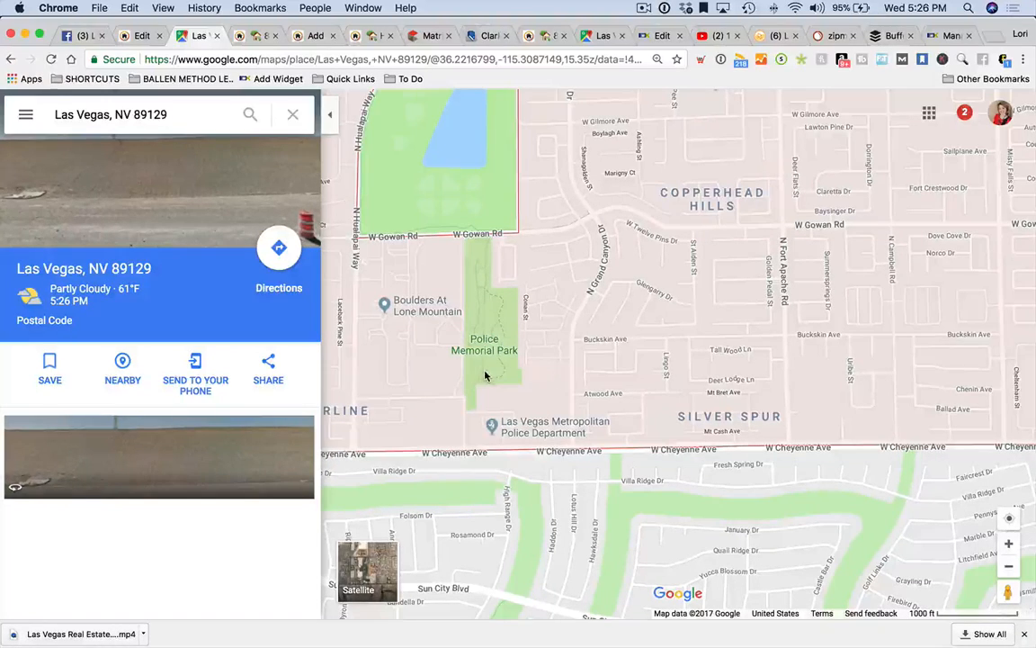
click(139, 35)
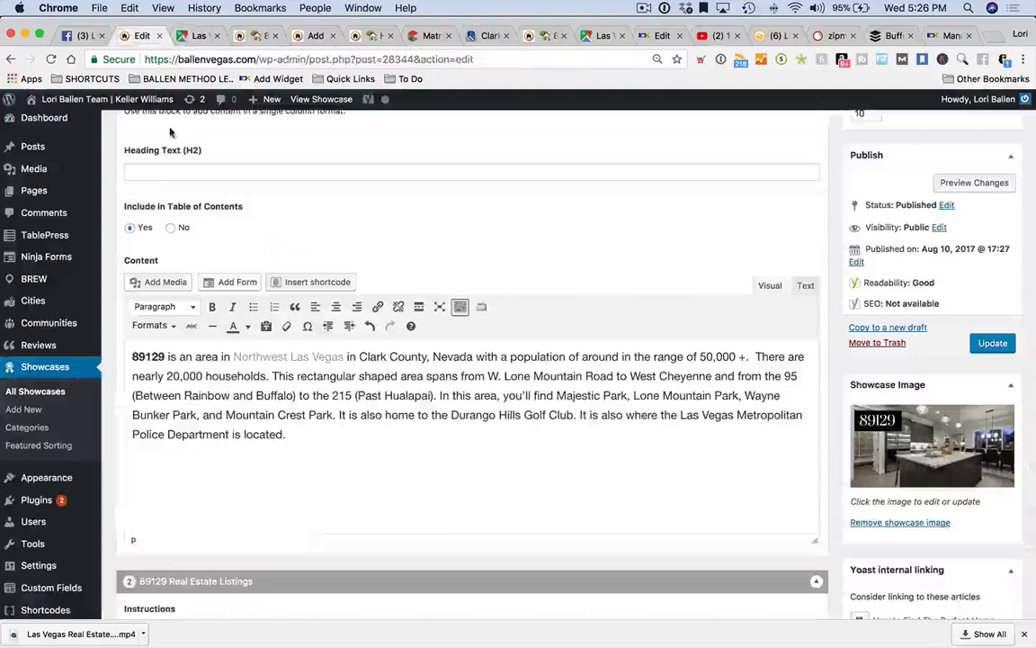
click(747, 397)
text(Police Memorial P)
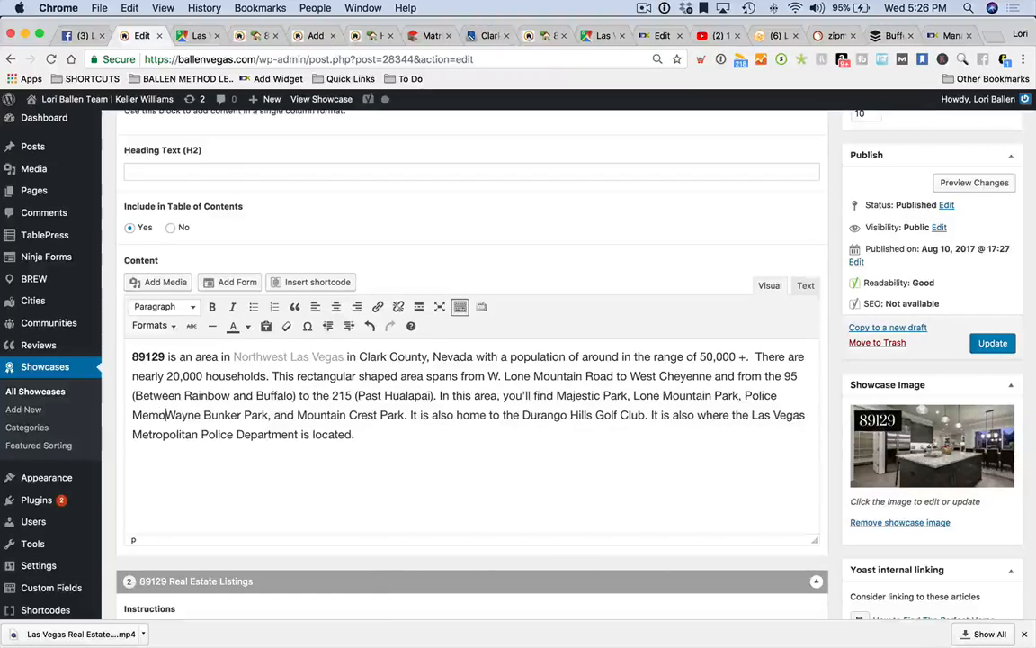
text(ark,)
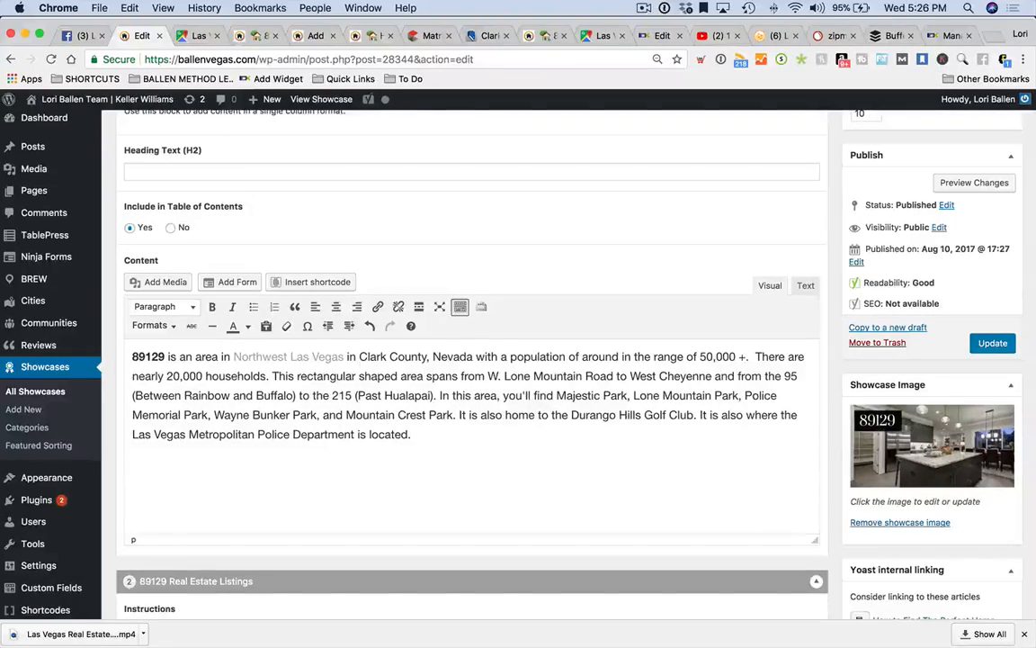
Set the showcase's publish date to December 20, 2017 and update the showcase.
scroll(493, 465, down, 5)
scroll(493, 474, up, 5)
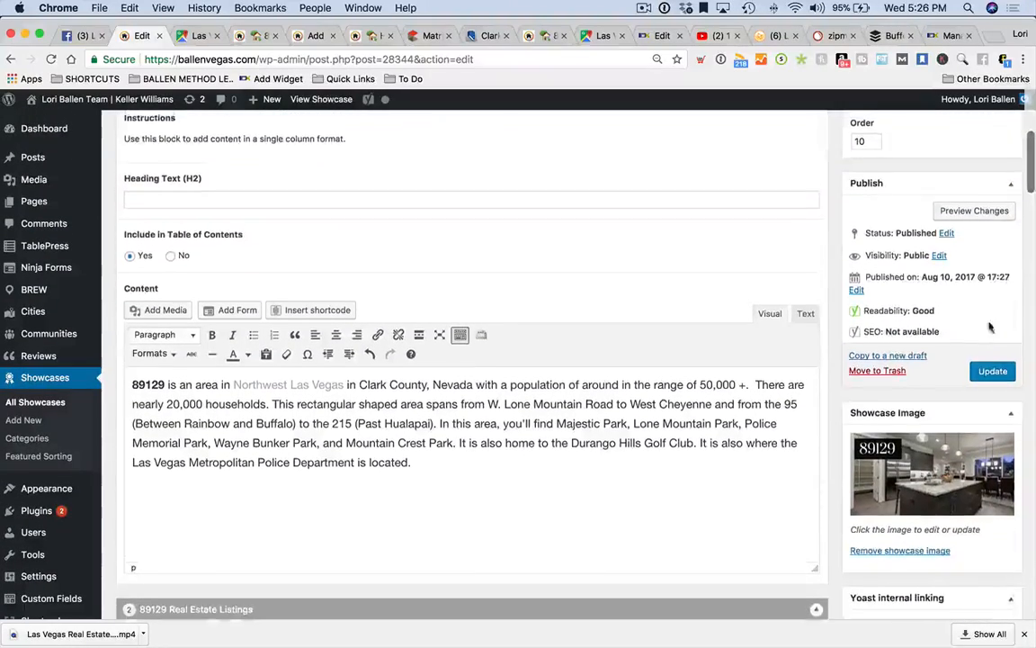
scroll(886, 286, down, 2)
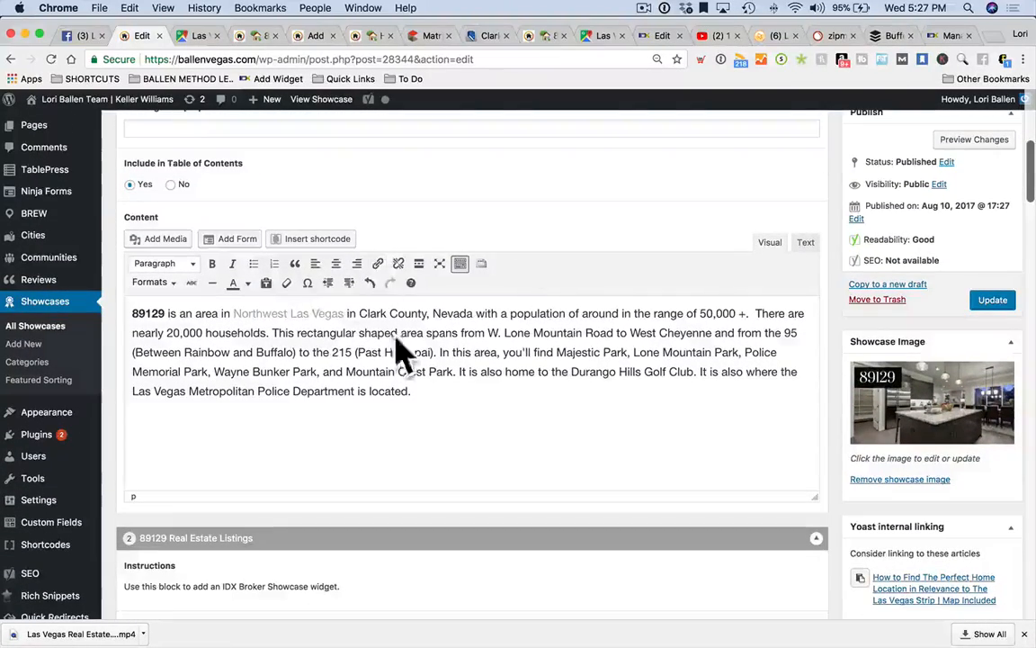
click(856, 219)
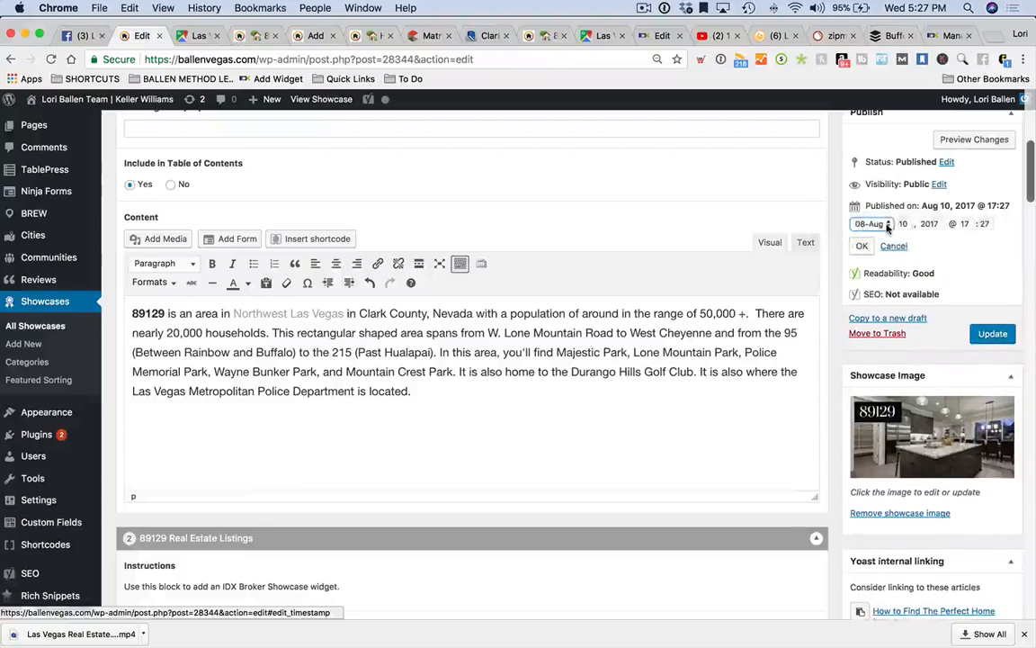
click(871, 223)
click(871, 267)
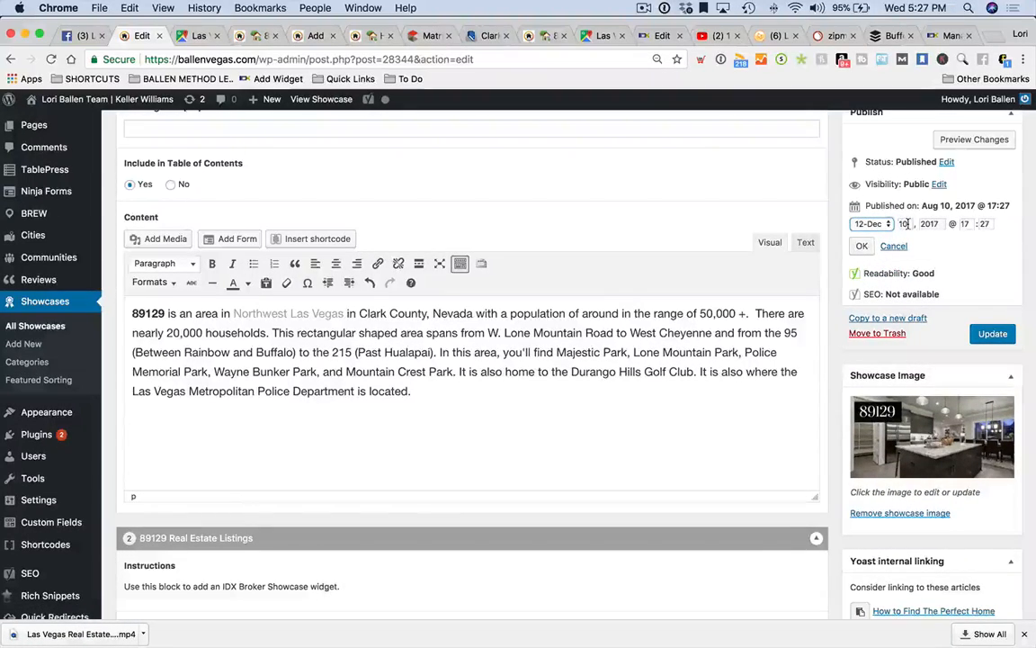
key(Tab)
key(Tab)
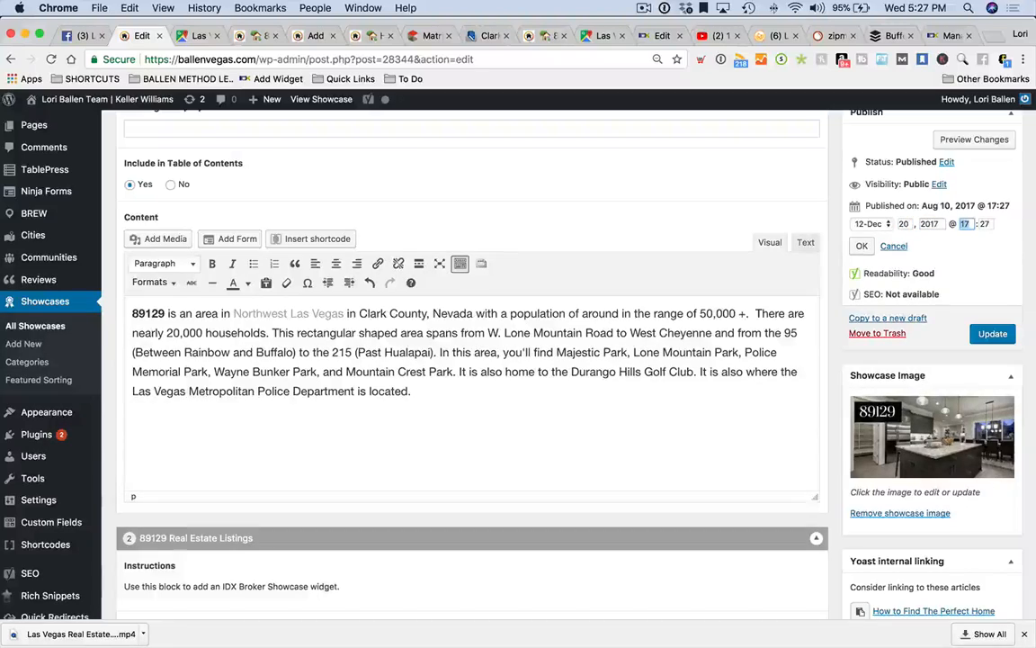
click(860, 245)
click(1000, 304)
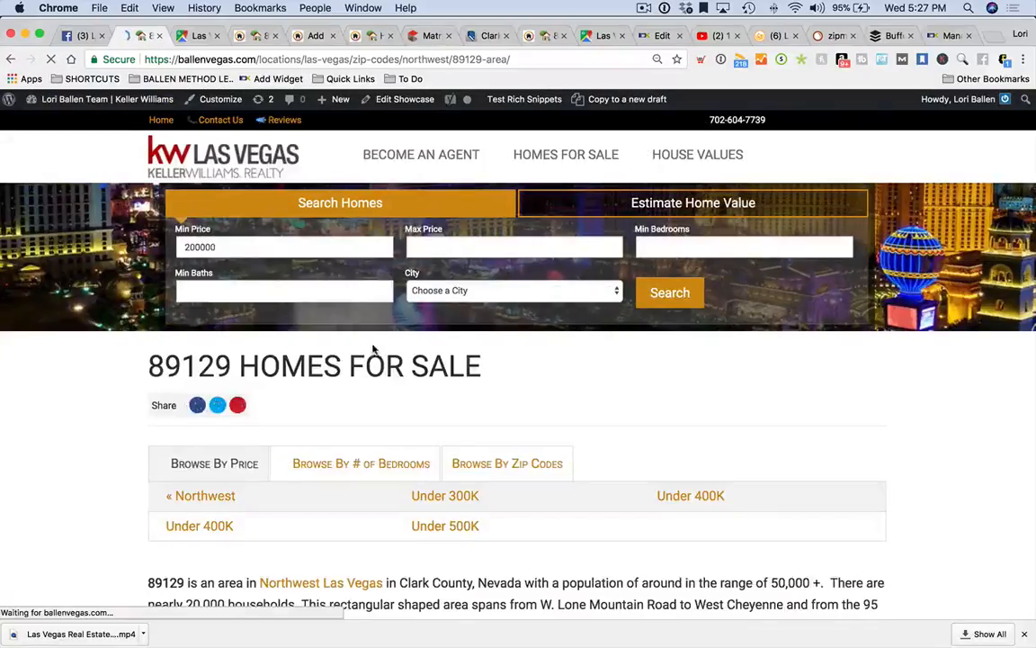
Look over the published 89129 Homes For Sale page, including its listings and price table, and copy its web address.
scroll(373, 351, down, 15)
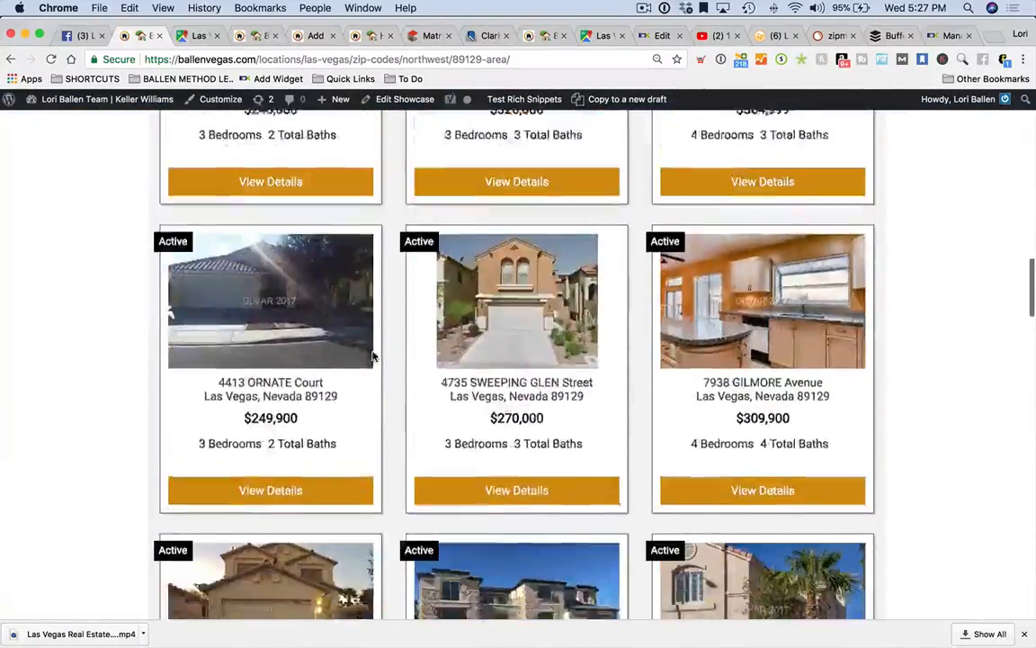
scroll(373, 357, down, 20)
scroll(374, 357, down, 4)
scroll(373, 357, up, 7)
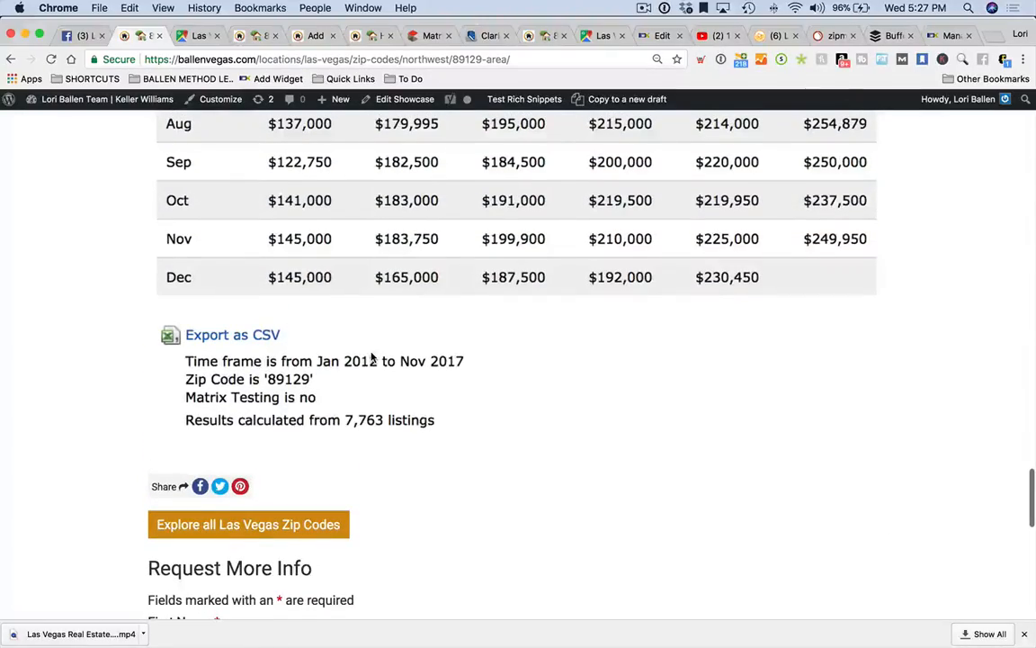
scroll(594, 425, up, 20)
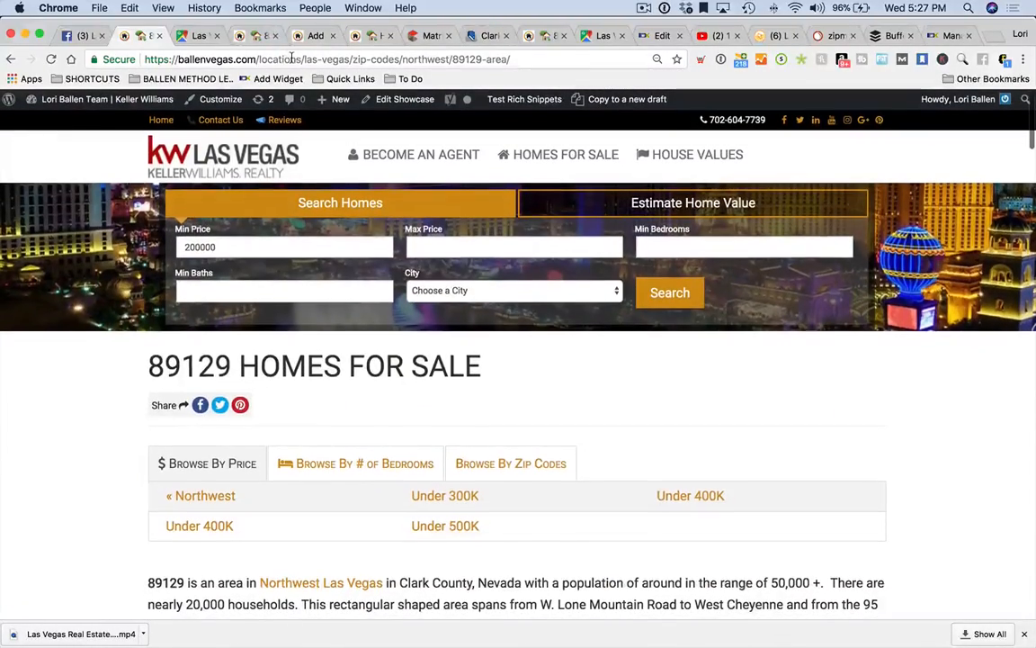
click(292, 58)
key(super+c)
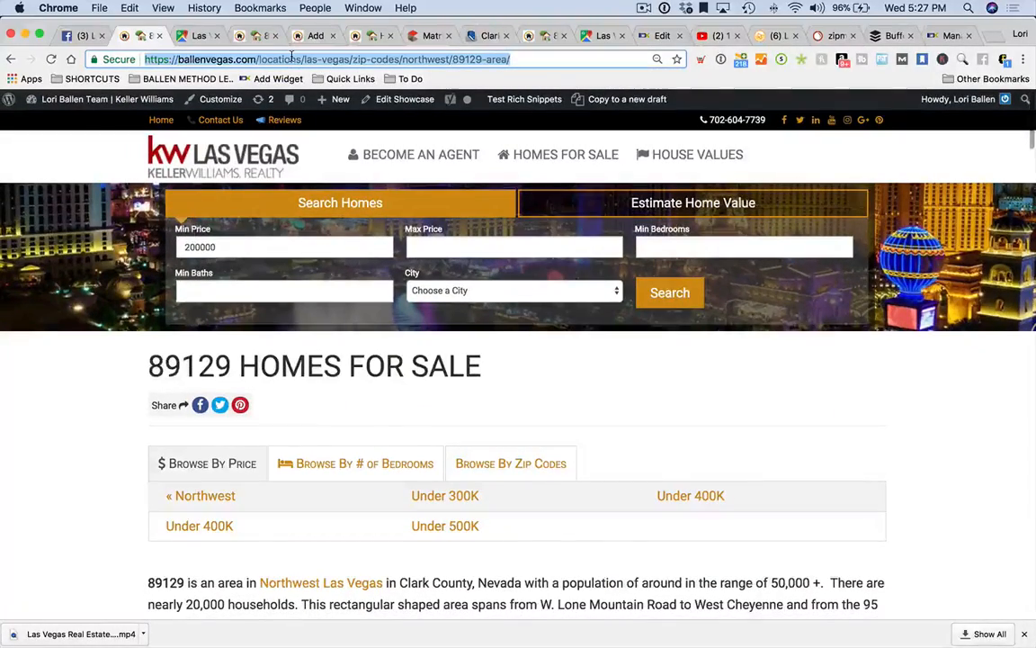
click(184, 36)
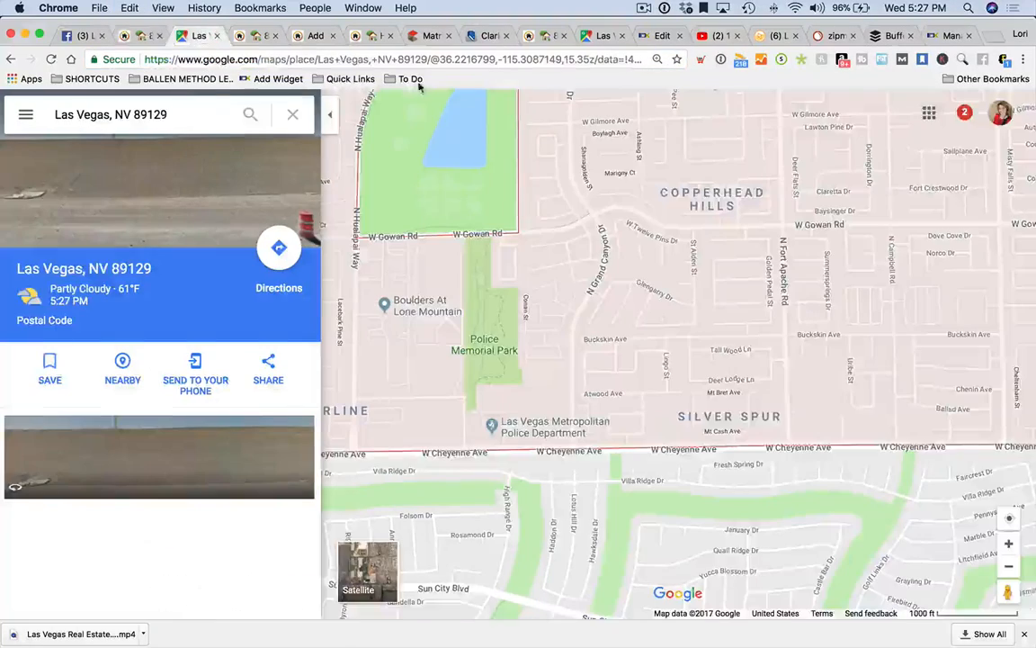
click(343, 80)
click(407, 359)
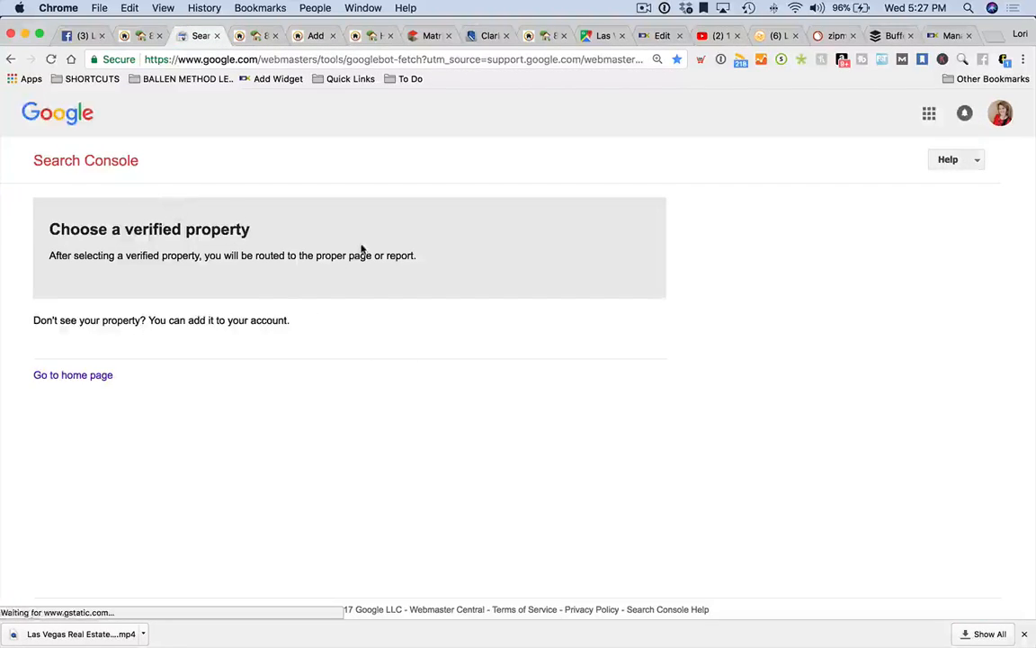
click(83, 283)
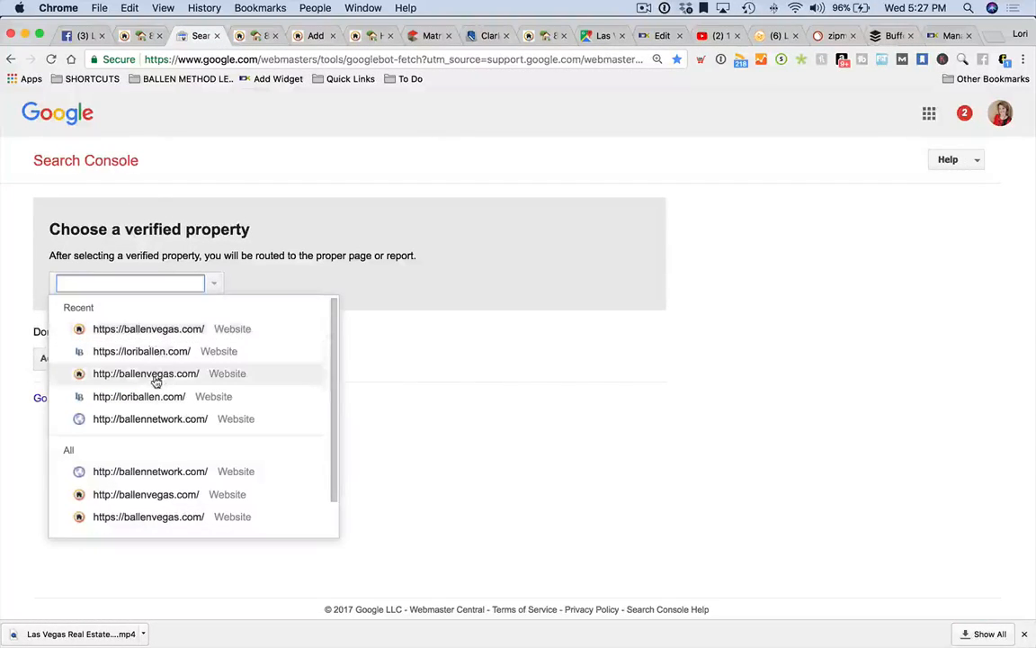
click(149, 329)
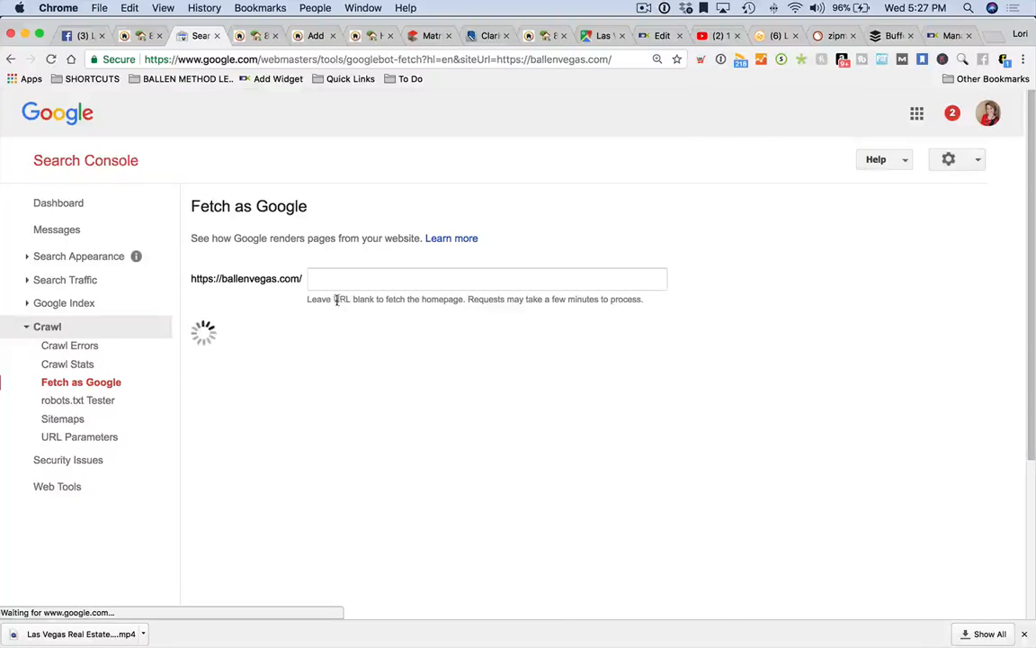
Try to fetch the 89129 page as Google for desktop using the path /locations/las-vegas/zip-codes/northwest/89129-area/.
key(super+v)
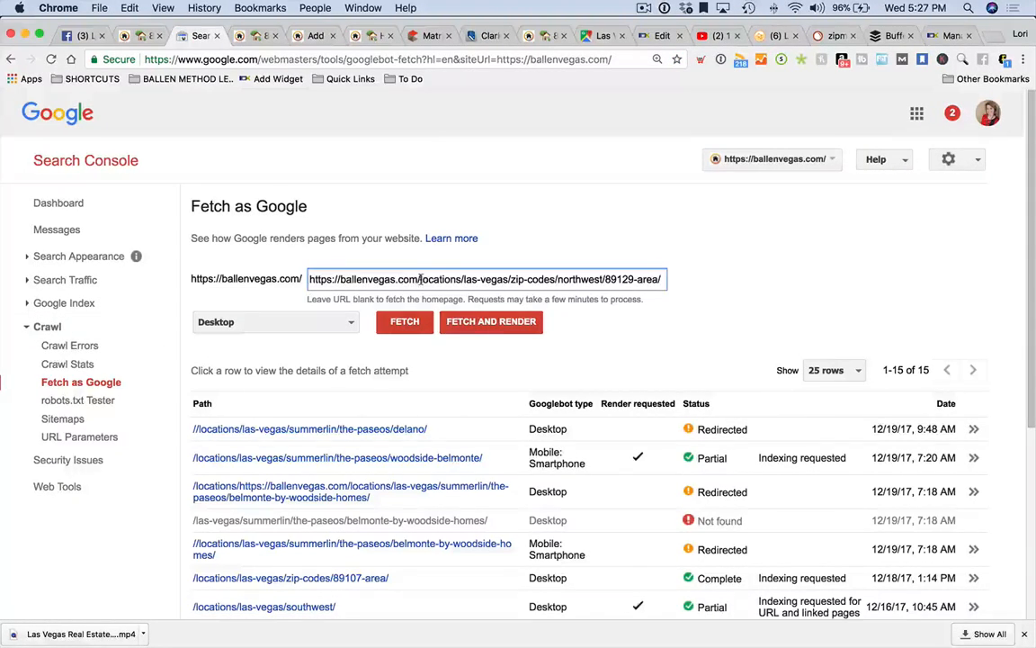
drag(417, 279, 292, 273)
key(BackSpace)
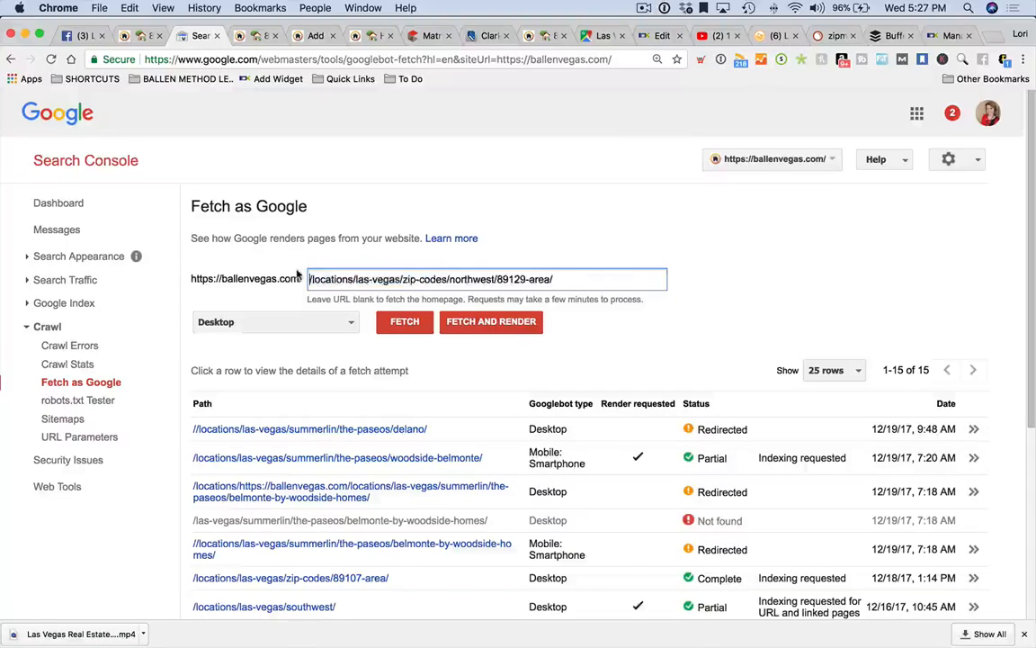
click(491, 324)
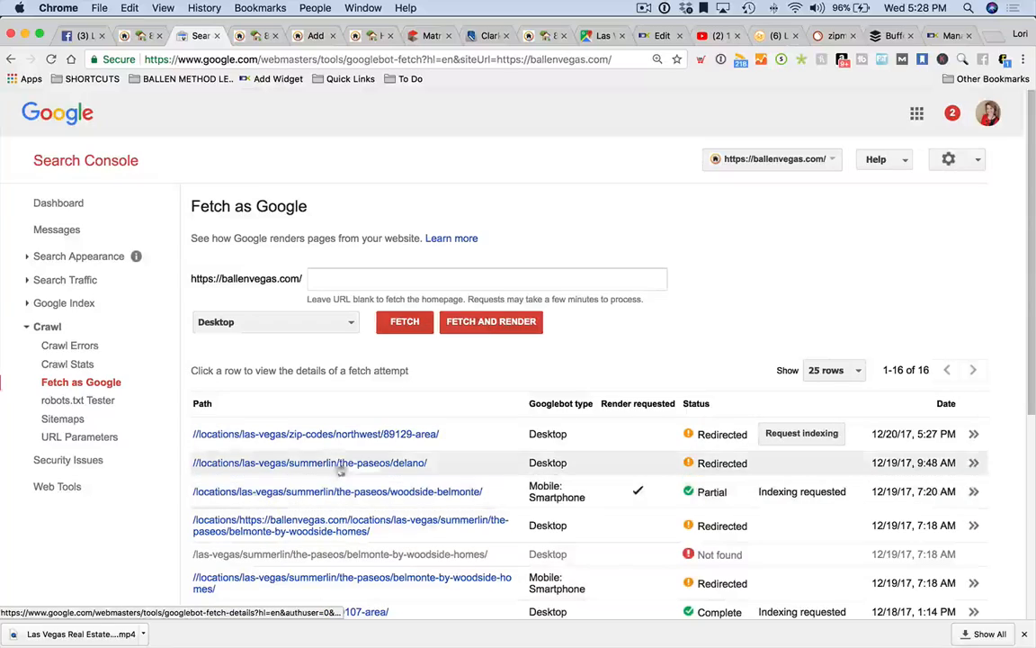
Fetch the 89129 page as Google for desktop using the path locations/las-vegas/zip-codes/northwest/89129-area/ without a leading slash.
click(374, 278)
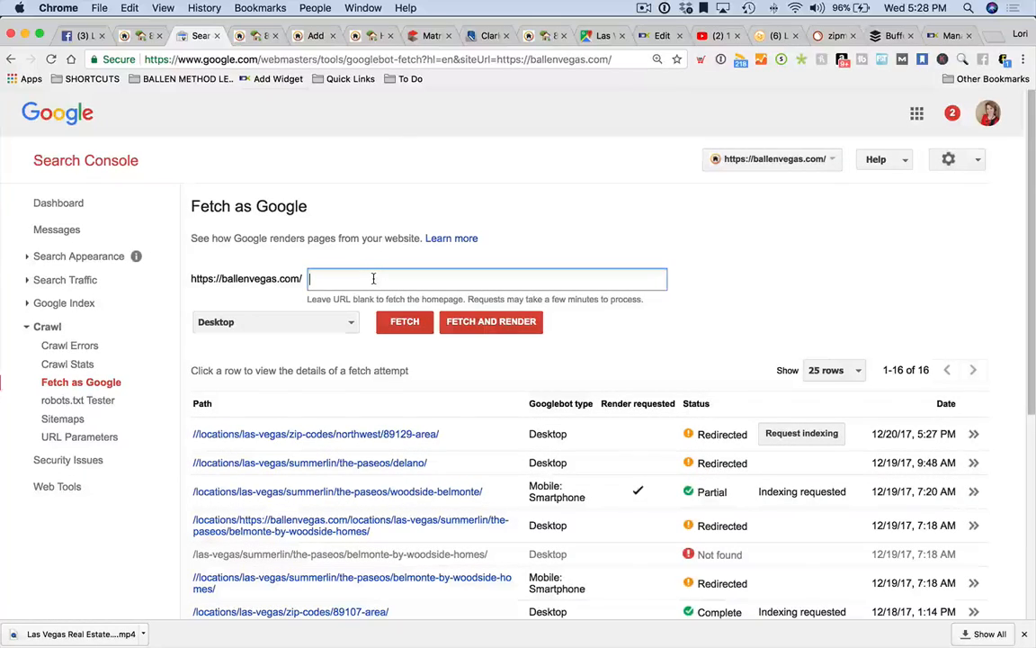
key(super+v)
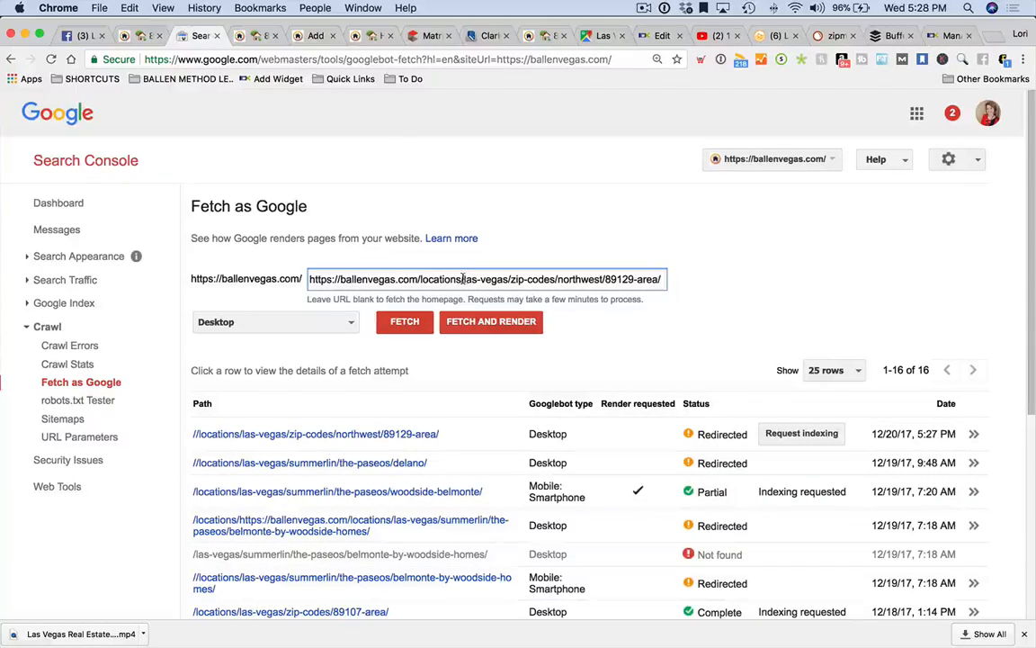
drag(418, 279, 279, 270)
key(BackSpace)
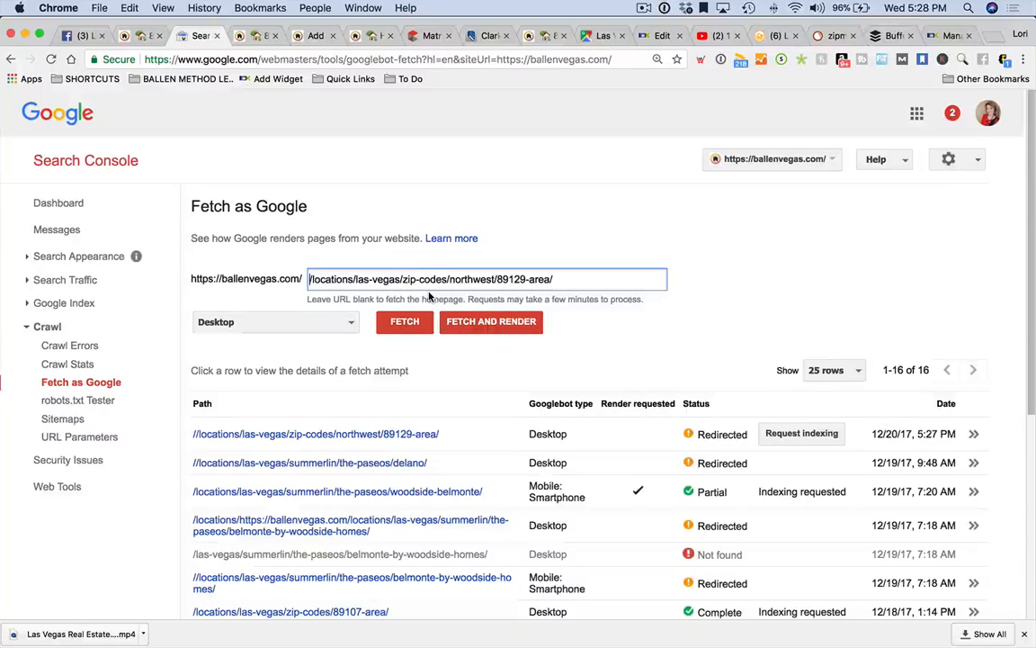
click(415, 328)
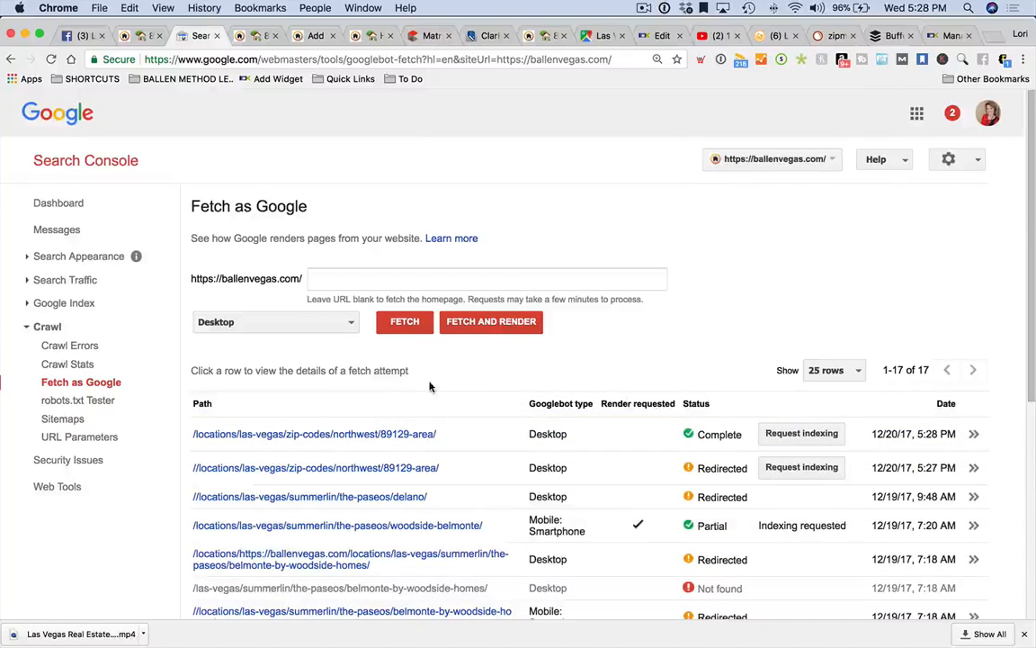
Request indexing for the newest 89129-area fetch, completing the robot check and submitting with Crawl this URL and its direct links.
scroll(791, 421, down, 1)
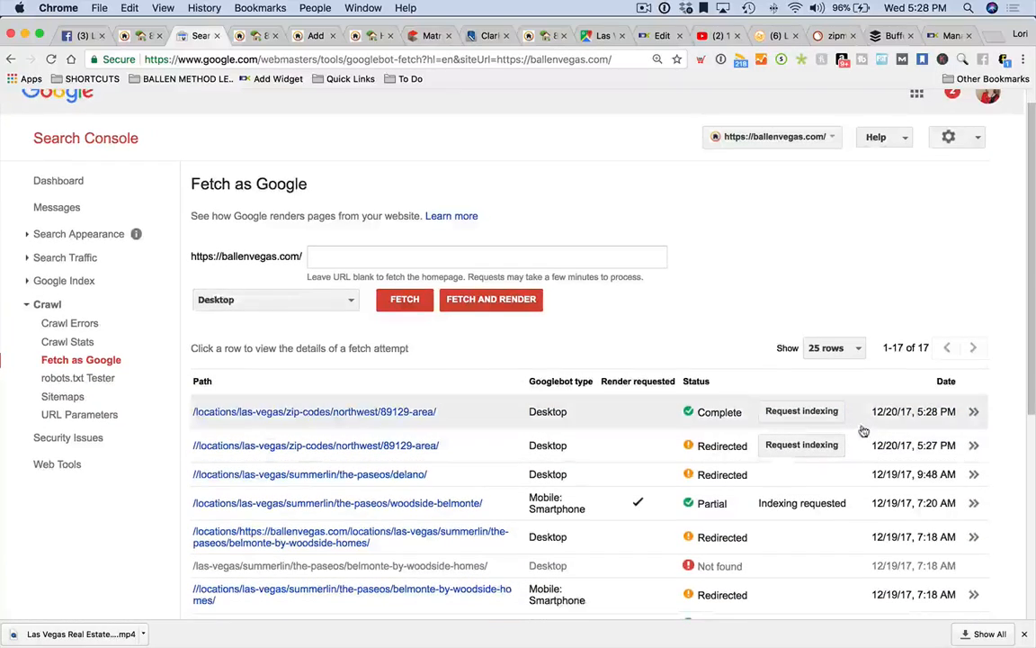
click(796, 412)
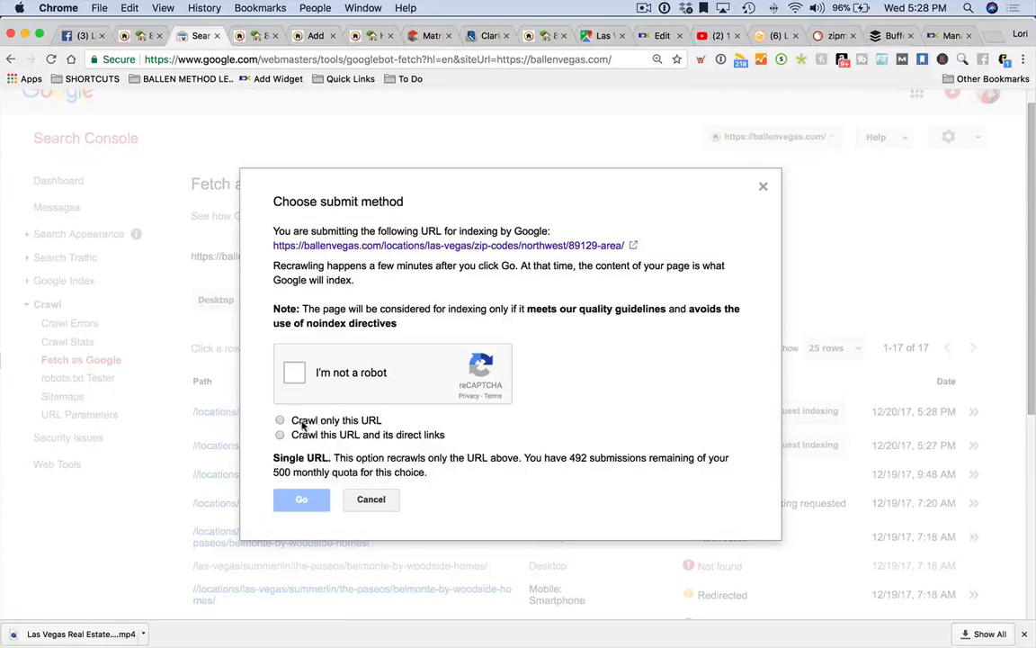
click(294, 373)
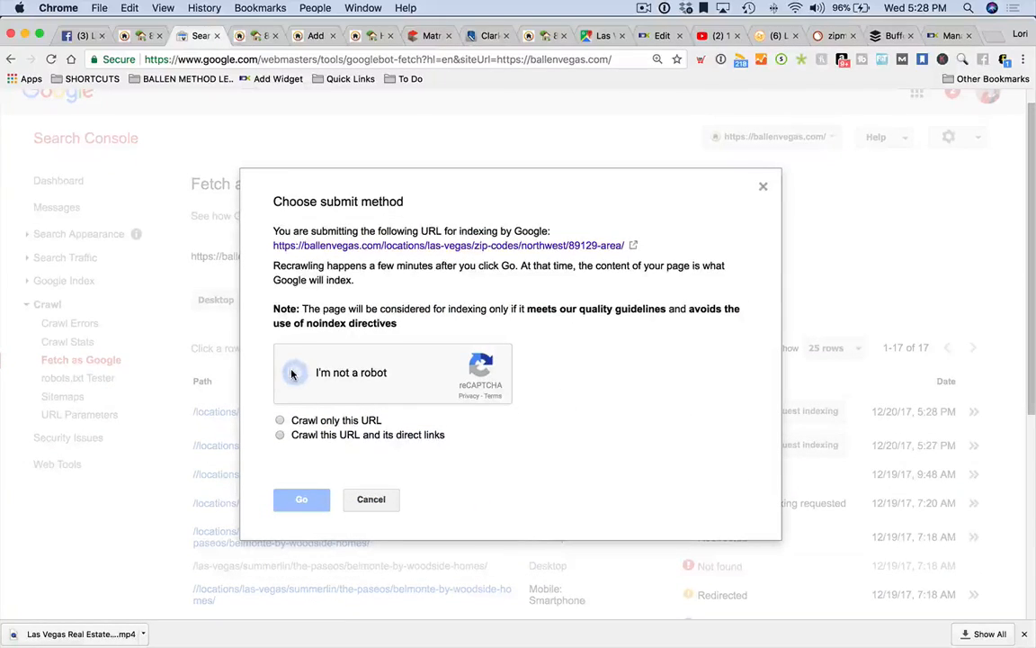
click(280, 421)
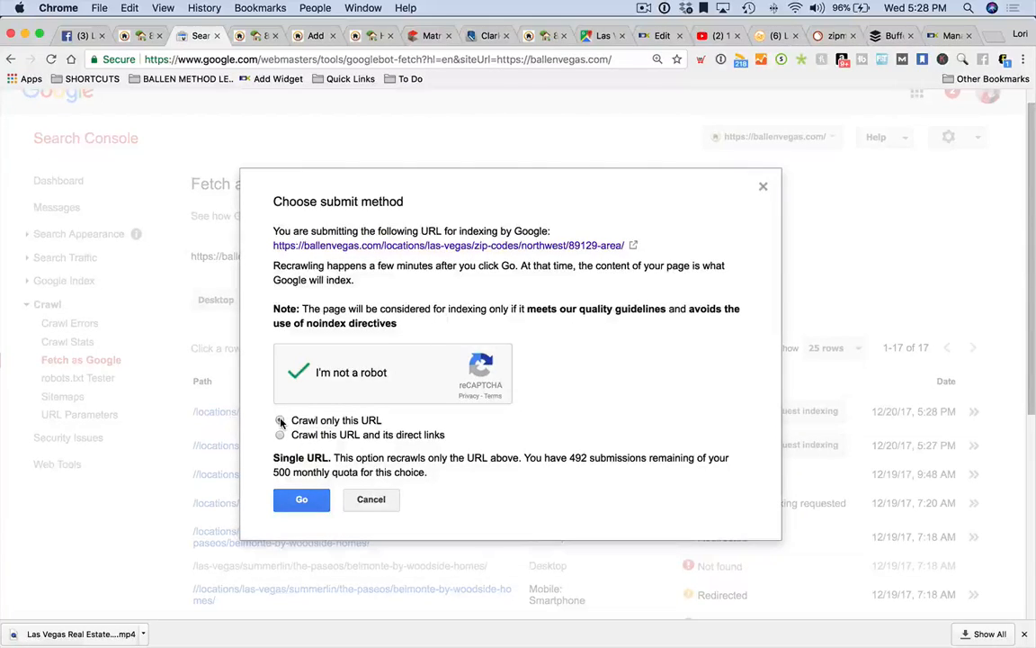
click(279, 435)
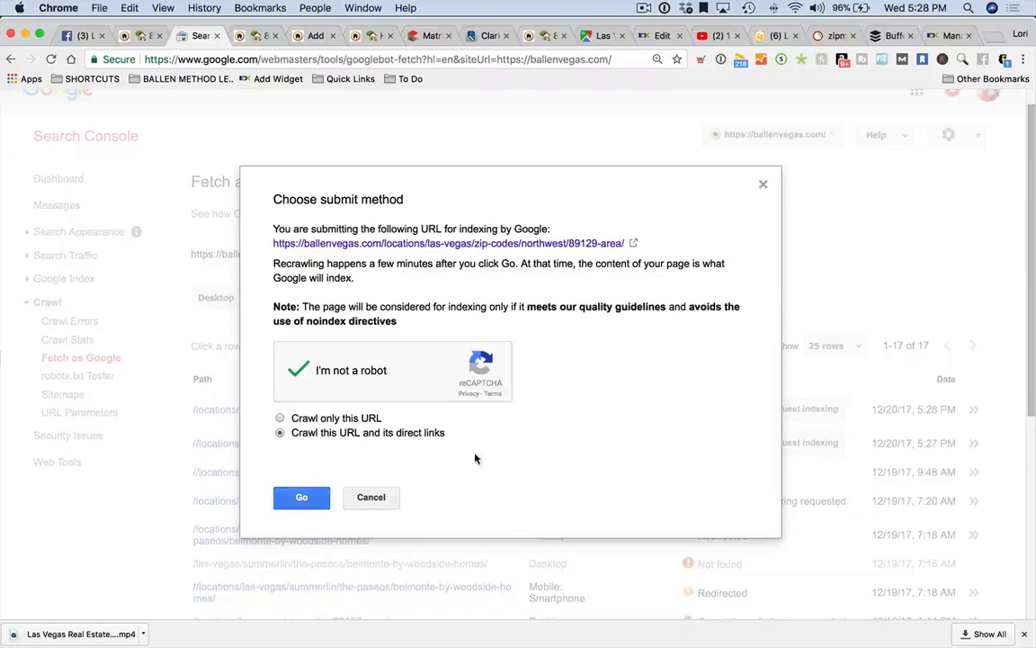
click(322, 417)
click(281, 433)
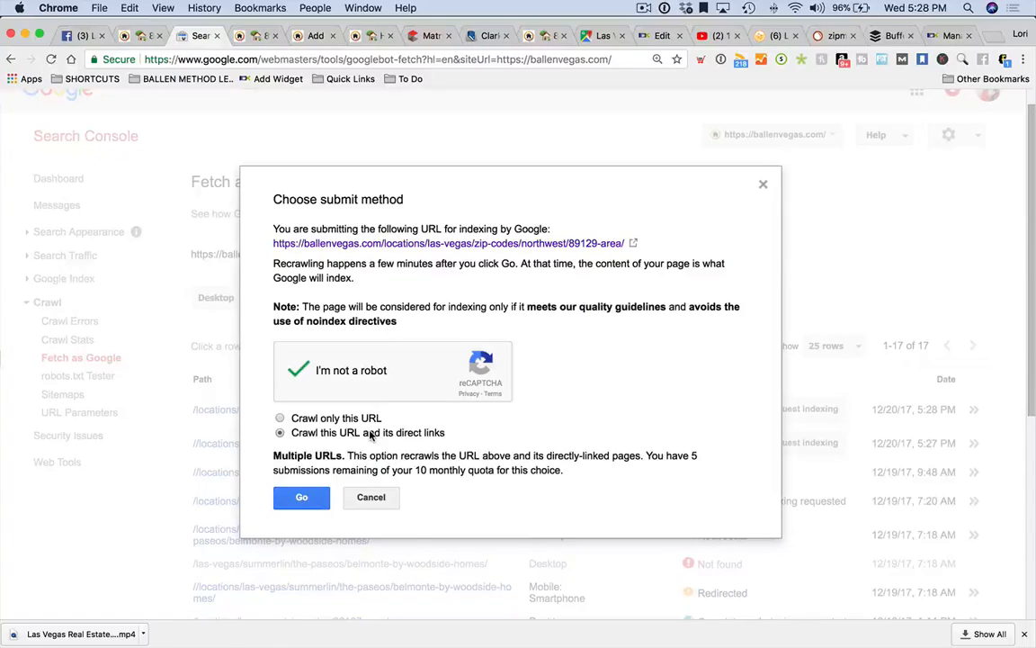
click(291, 503)
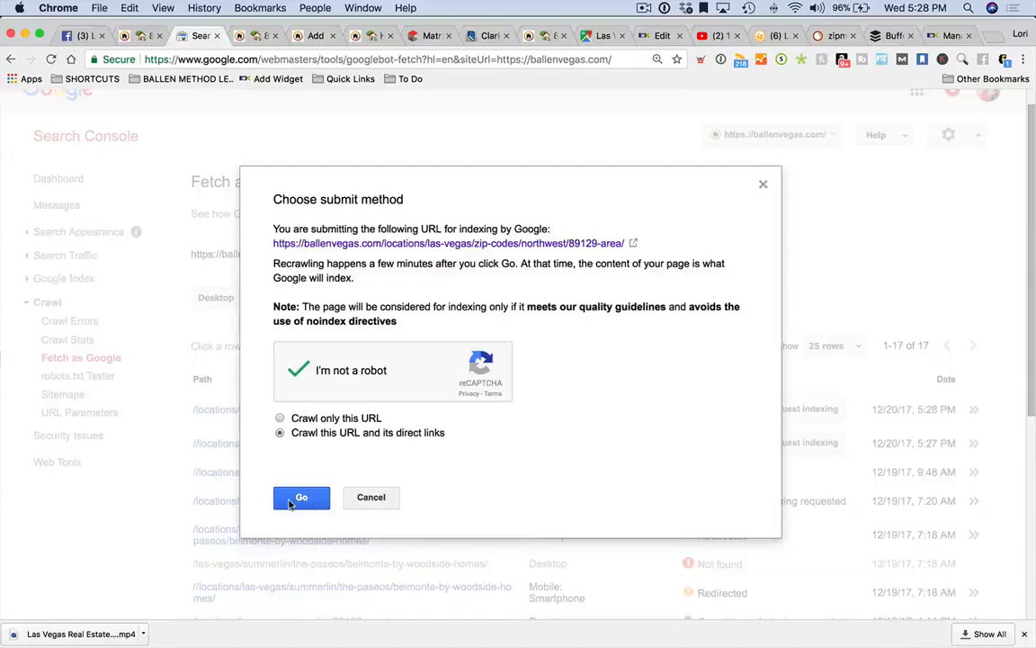
click(299, 497)
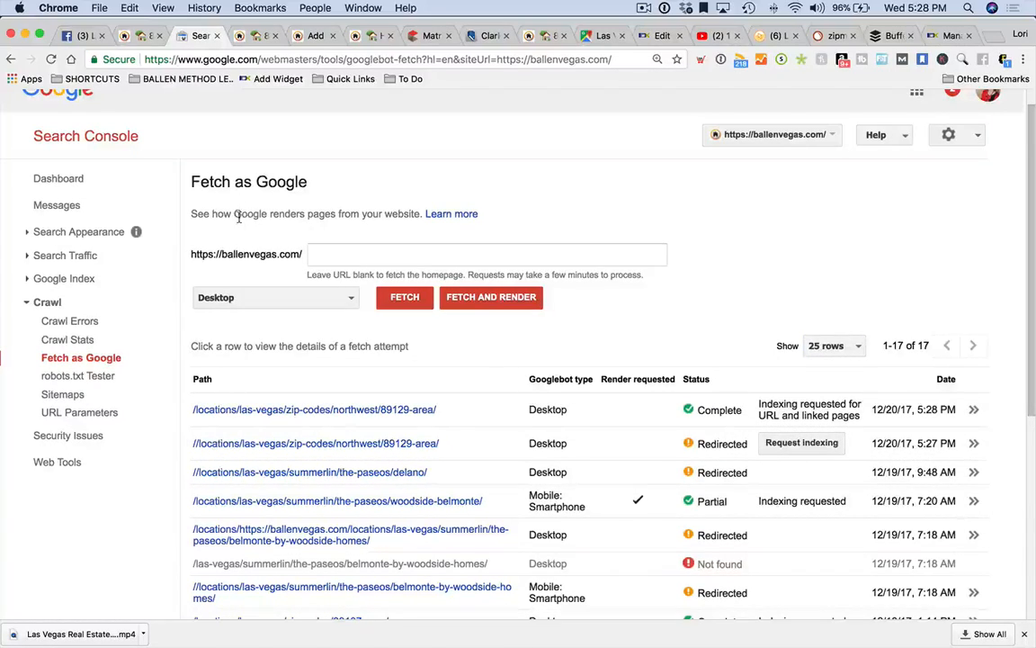
scroll(341, 226, up, 1)
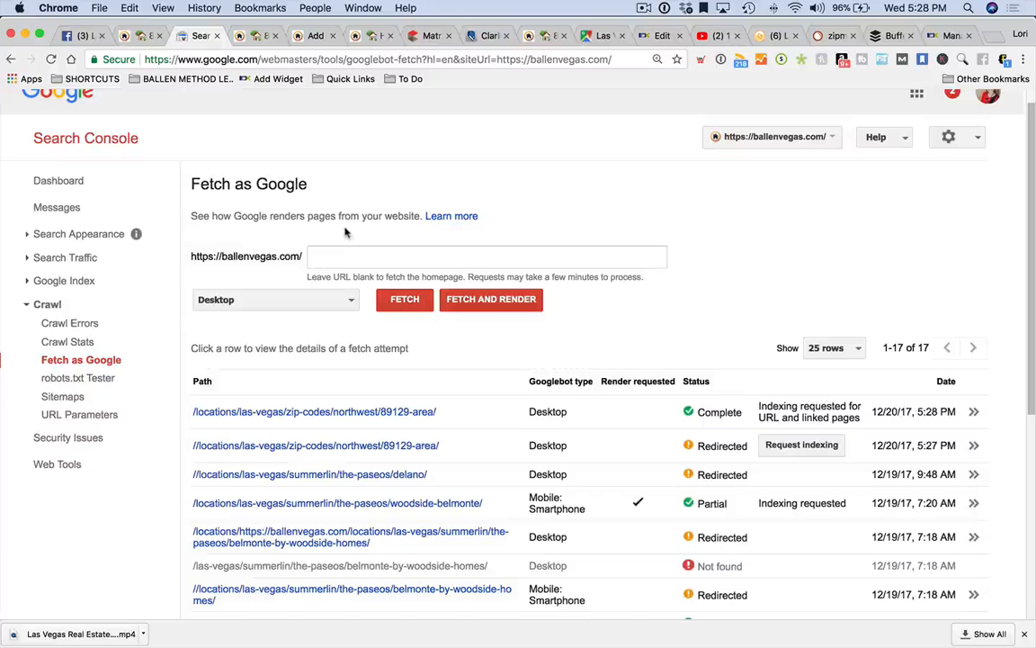